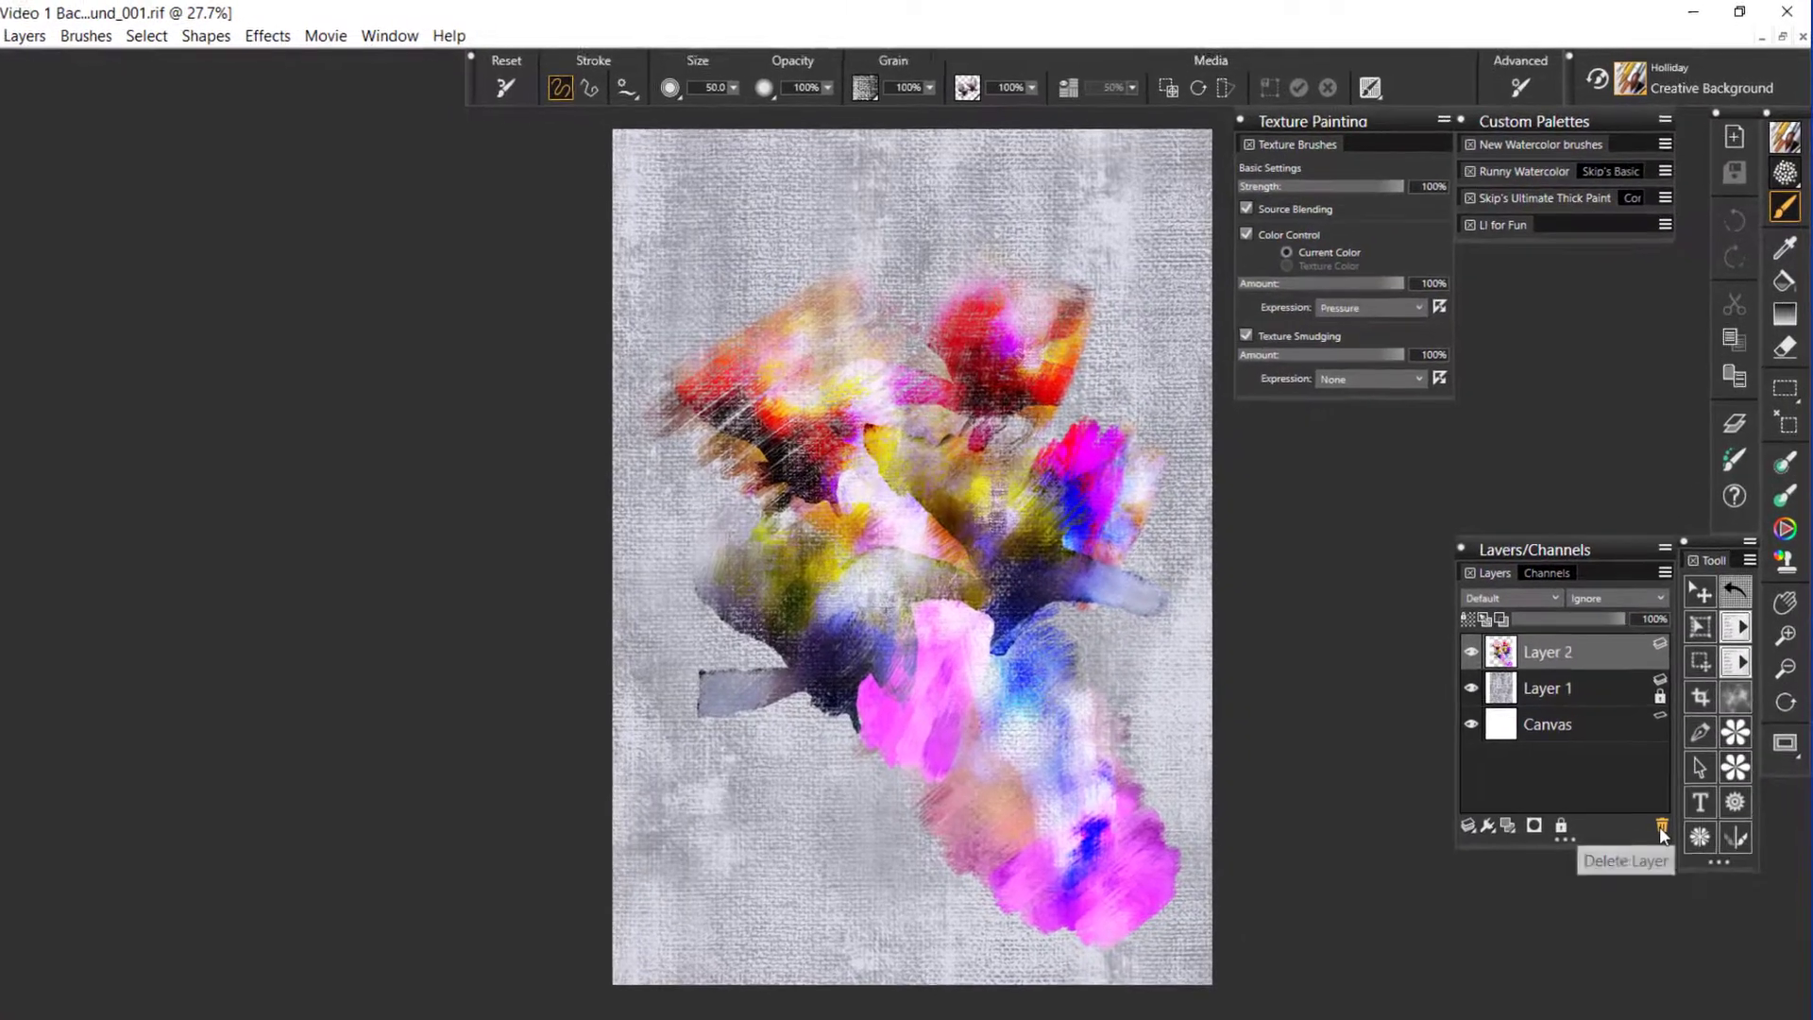
- Delete the painted Layer 2 and add a new empty layer above Layer 1
{"action": "left_click", "coordinate": [1669, 750]}
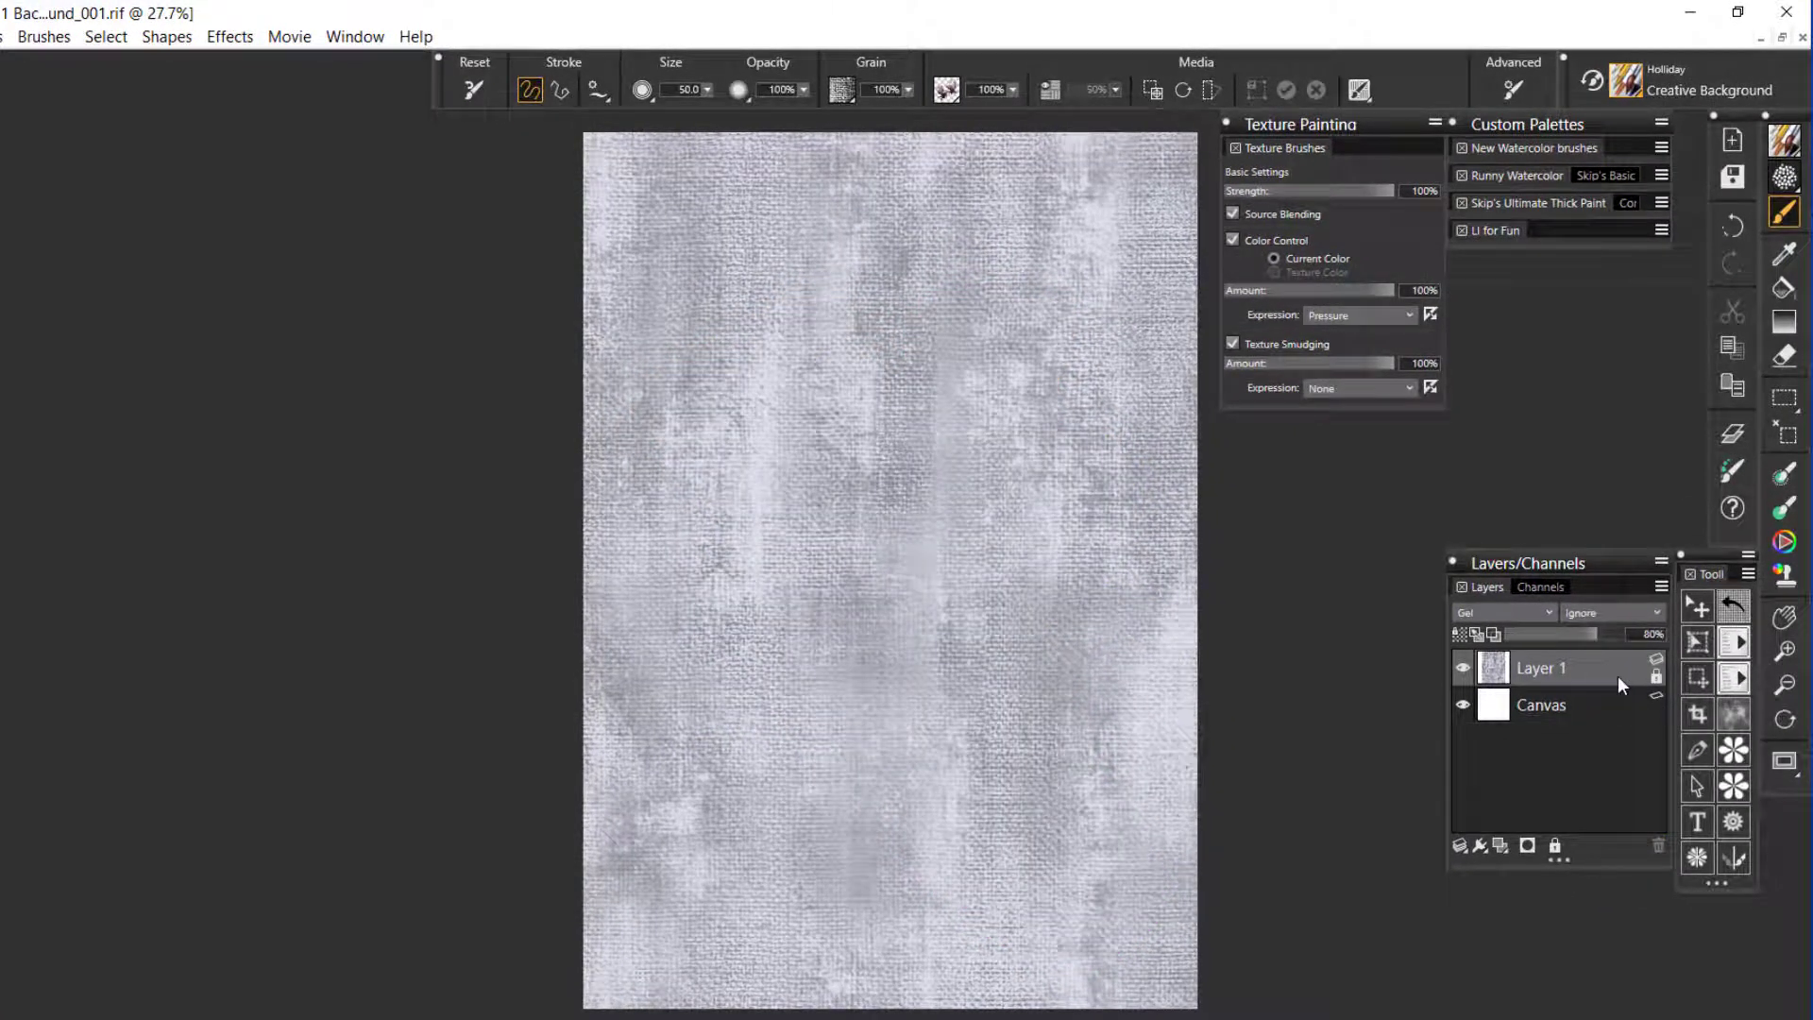
{"action": "left_click", "coordinate": [1501, 847]}
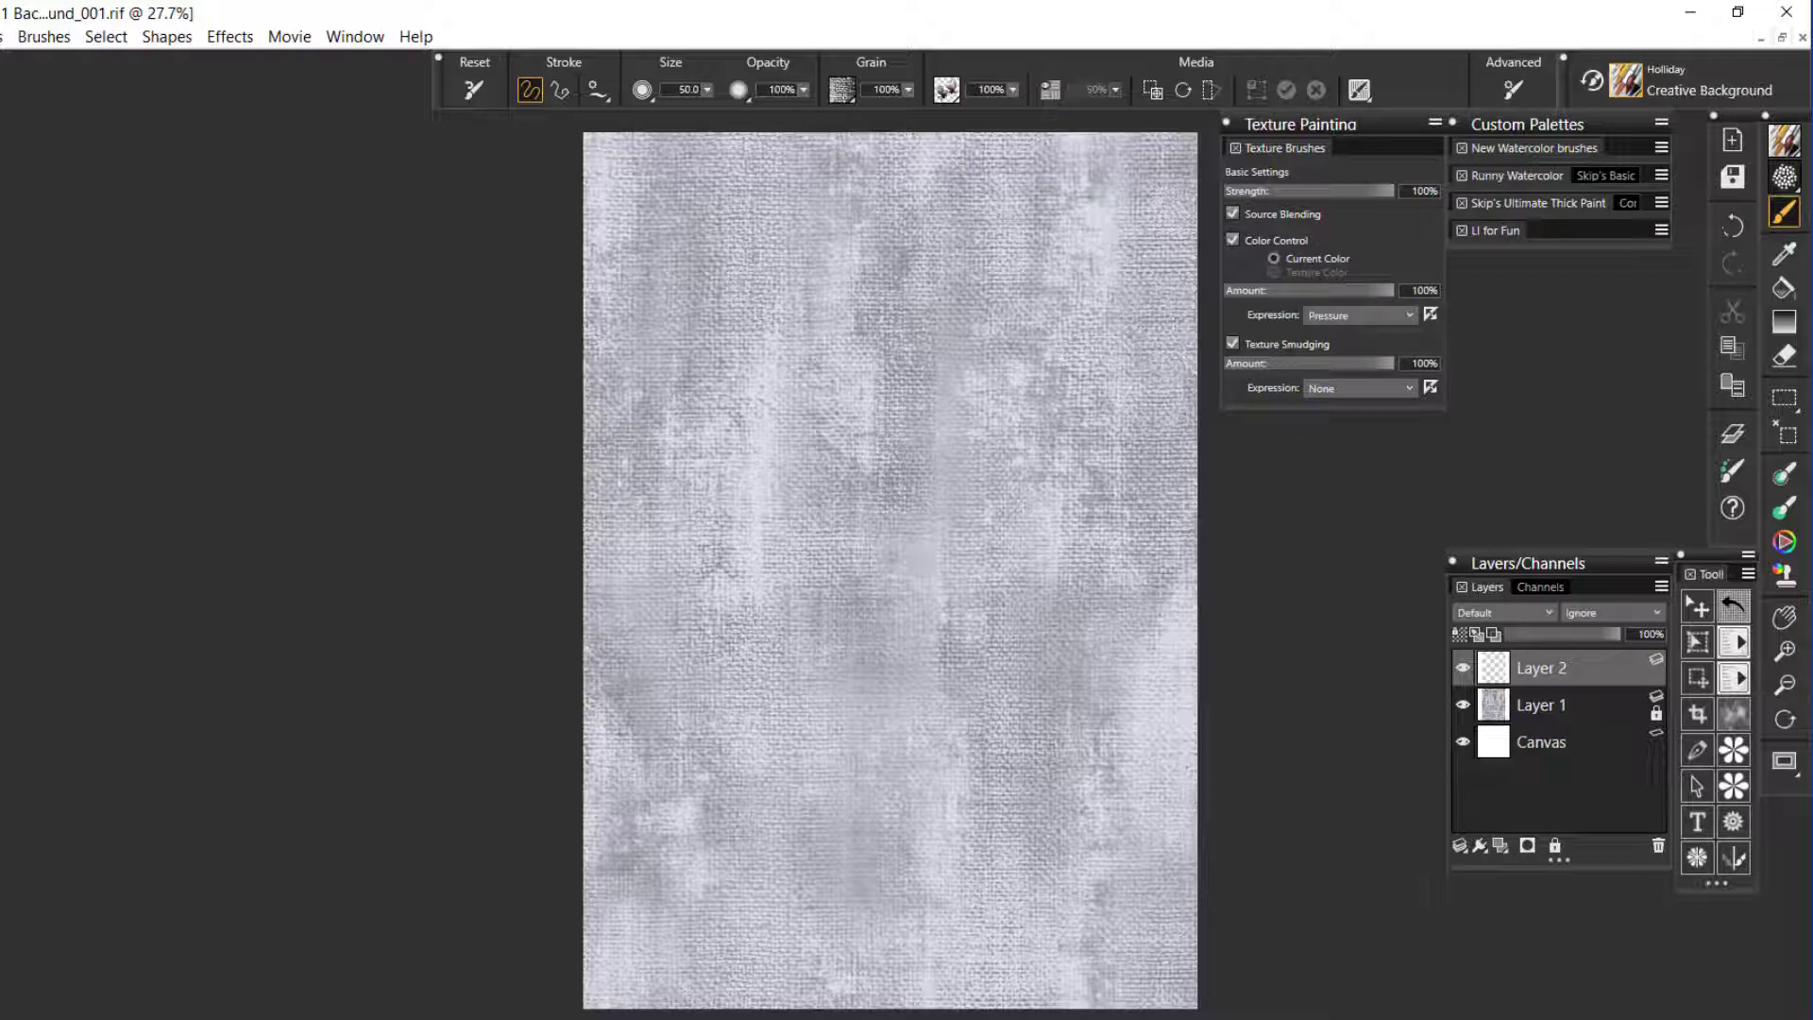
- Choose the seed heads texture from the Lyn texture library and show it as an overlay on the canvas
{"action": "left_click", "coordinate": [955, 100]}
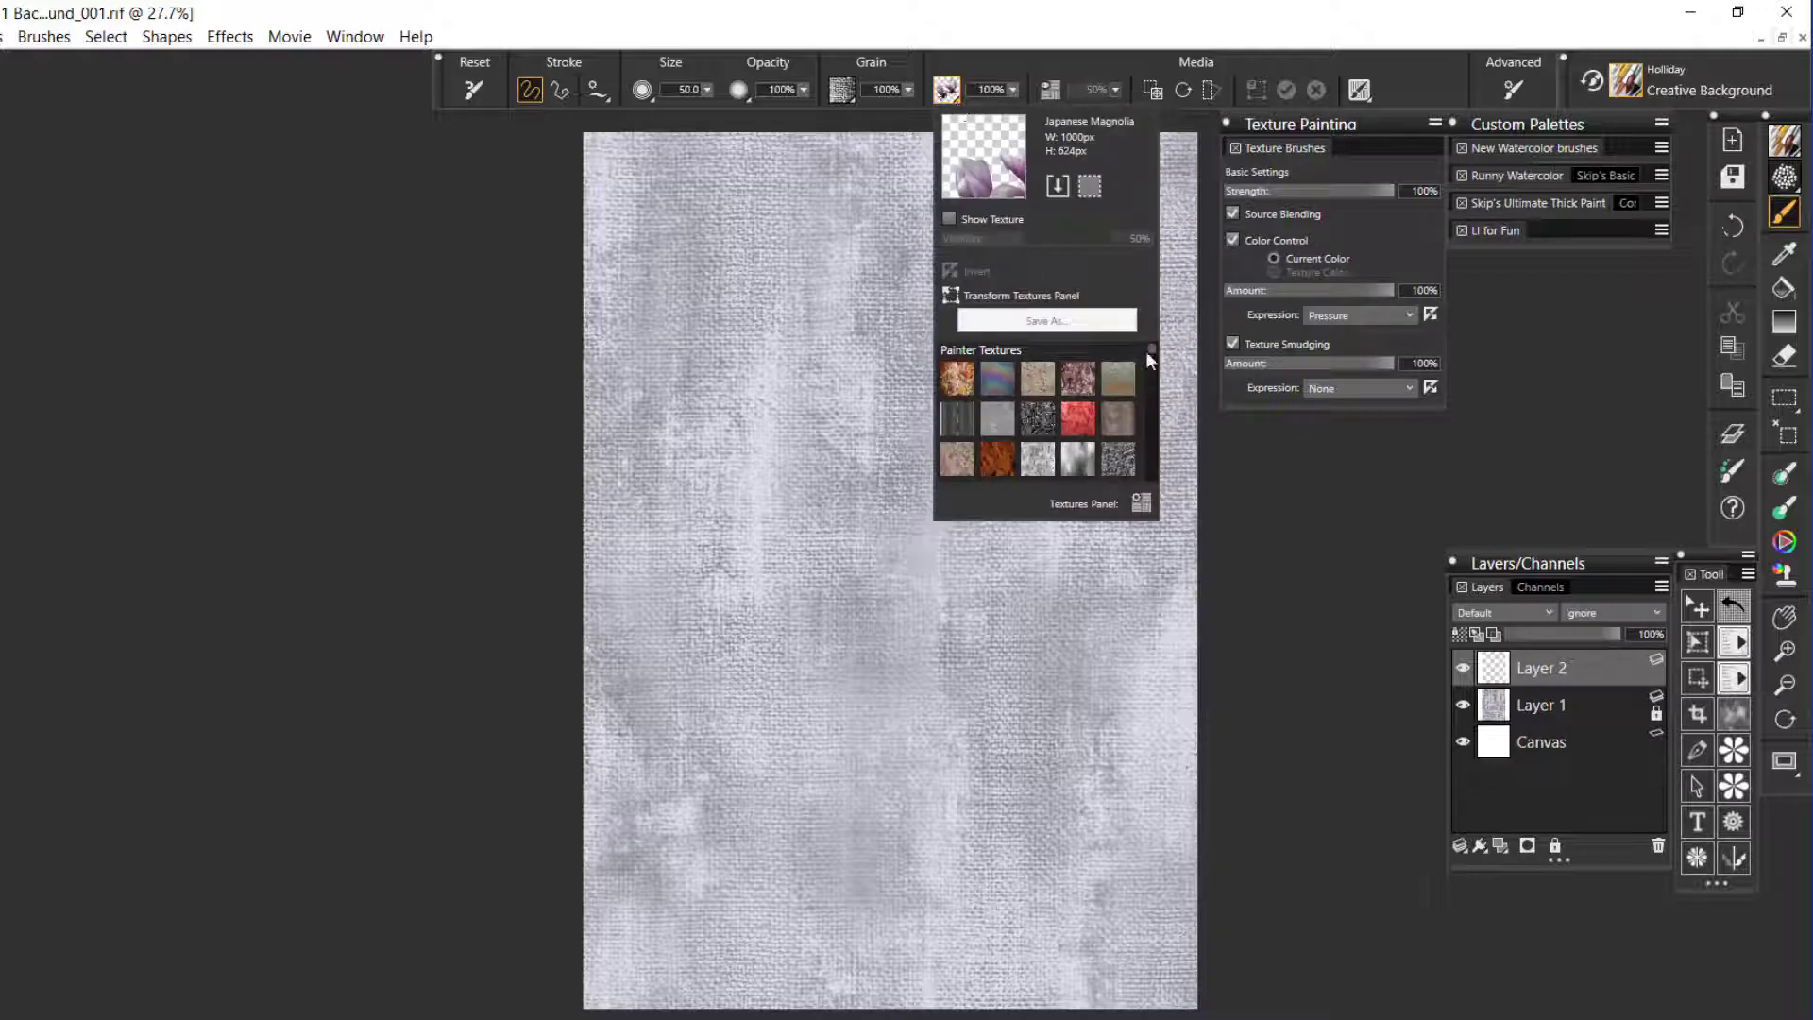
{"action": "mouse_move", "coordinate": [1149, 354]}
{"action": "left_mouse_down"}
{"action": "mouse_move", "coordinate": [1147, 435]}
{"action": "mouse_move", "coordinate": [1154, 414]}
{"action": "left_mouse_up"}
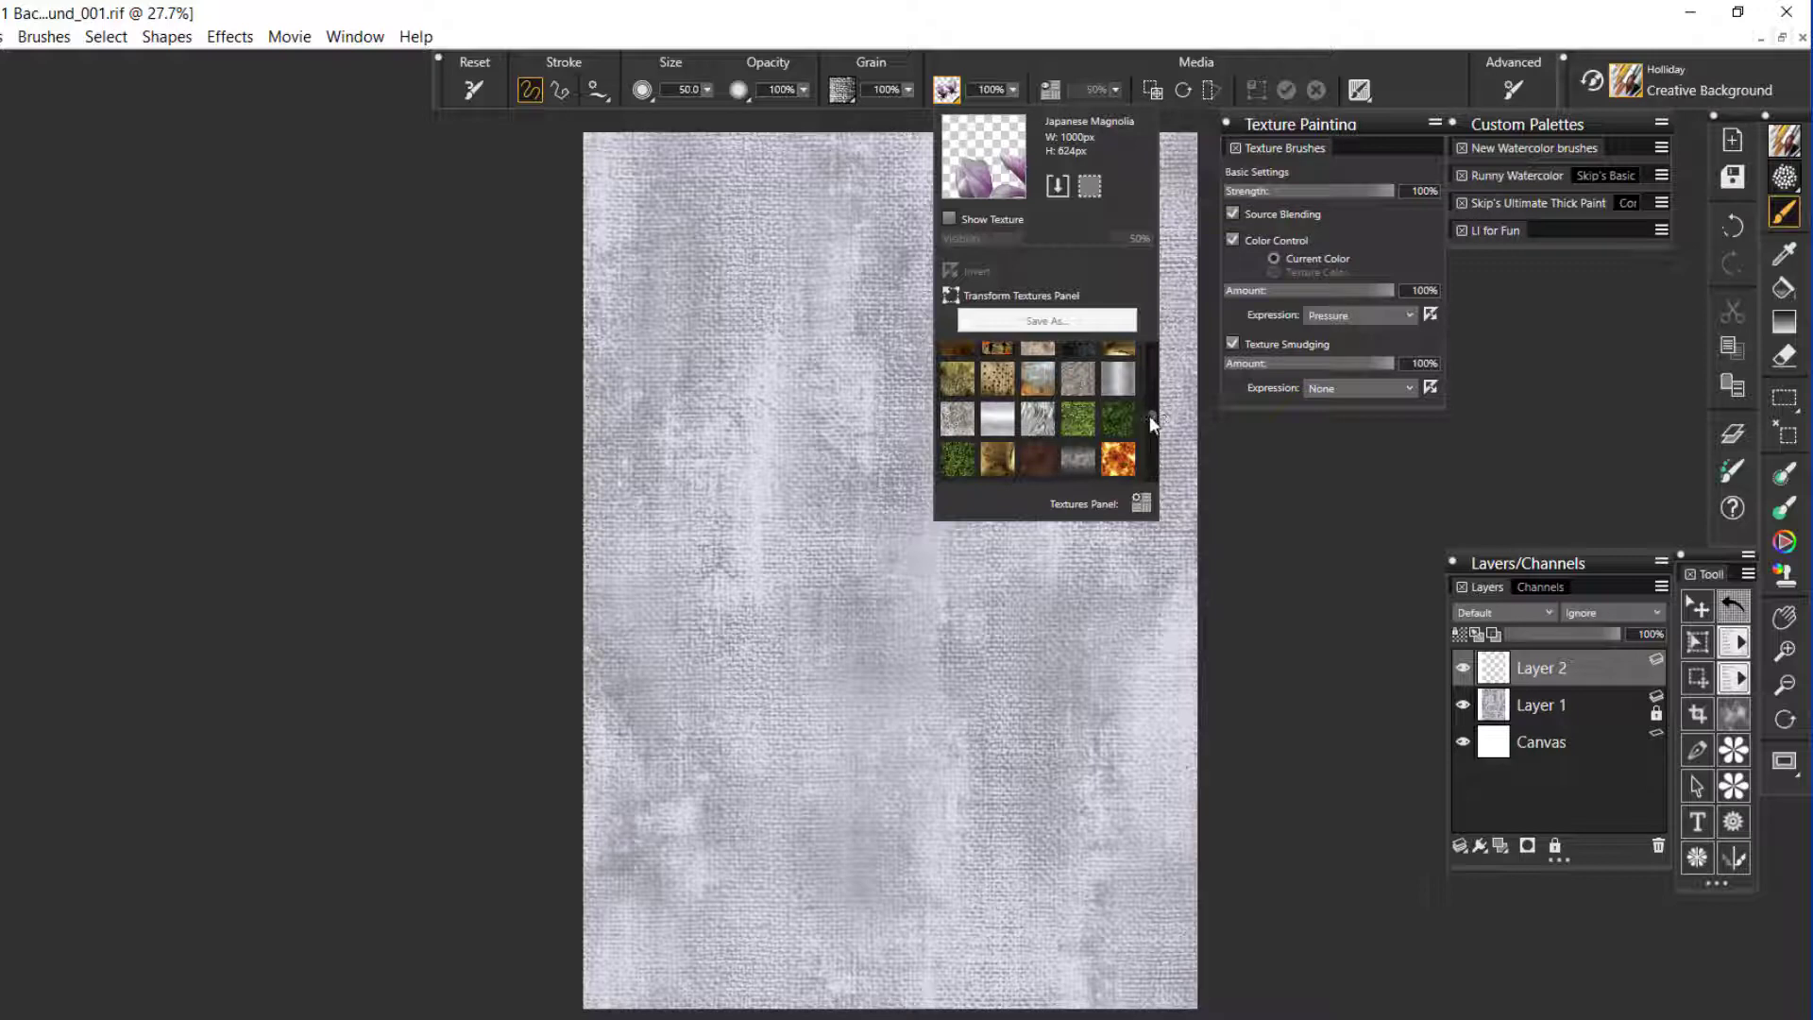
{"action": "scroll", "coordinate": [1148, 415], "scroll_direction": "up", "scroll_amount": 2}
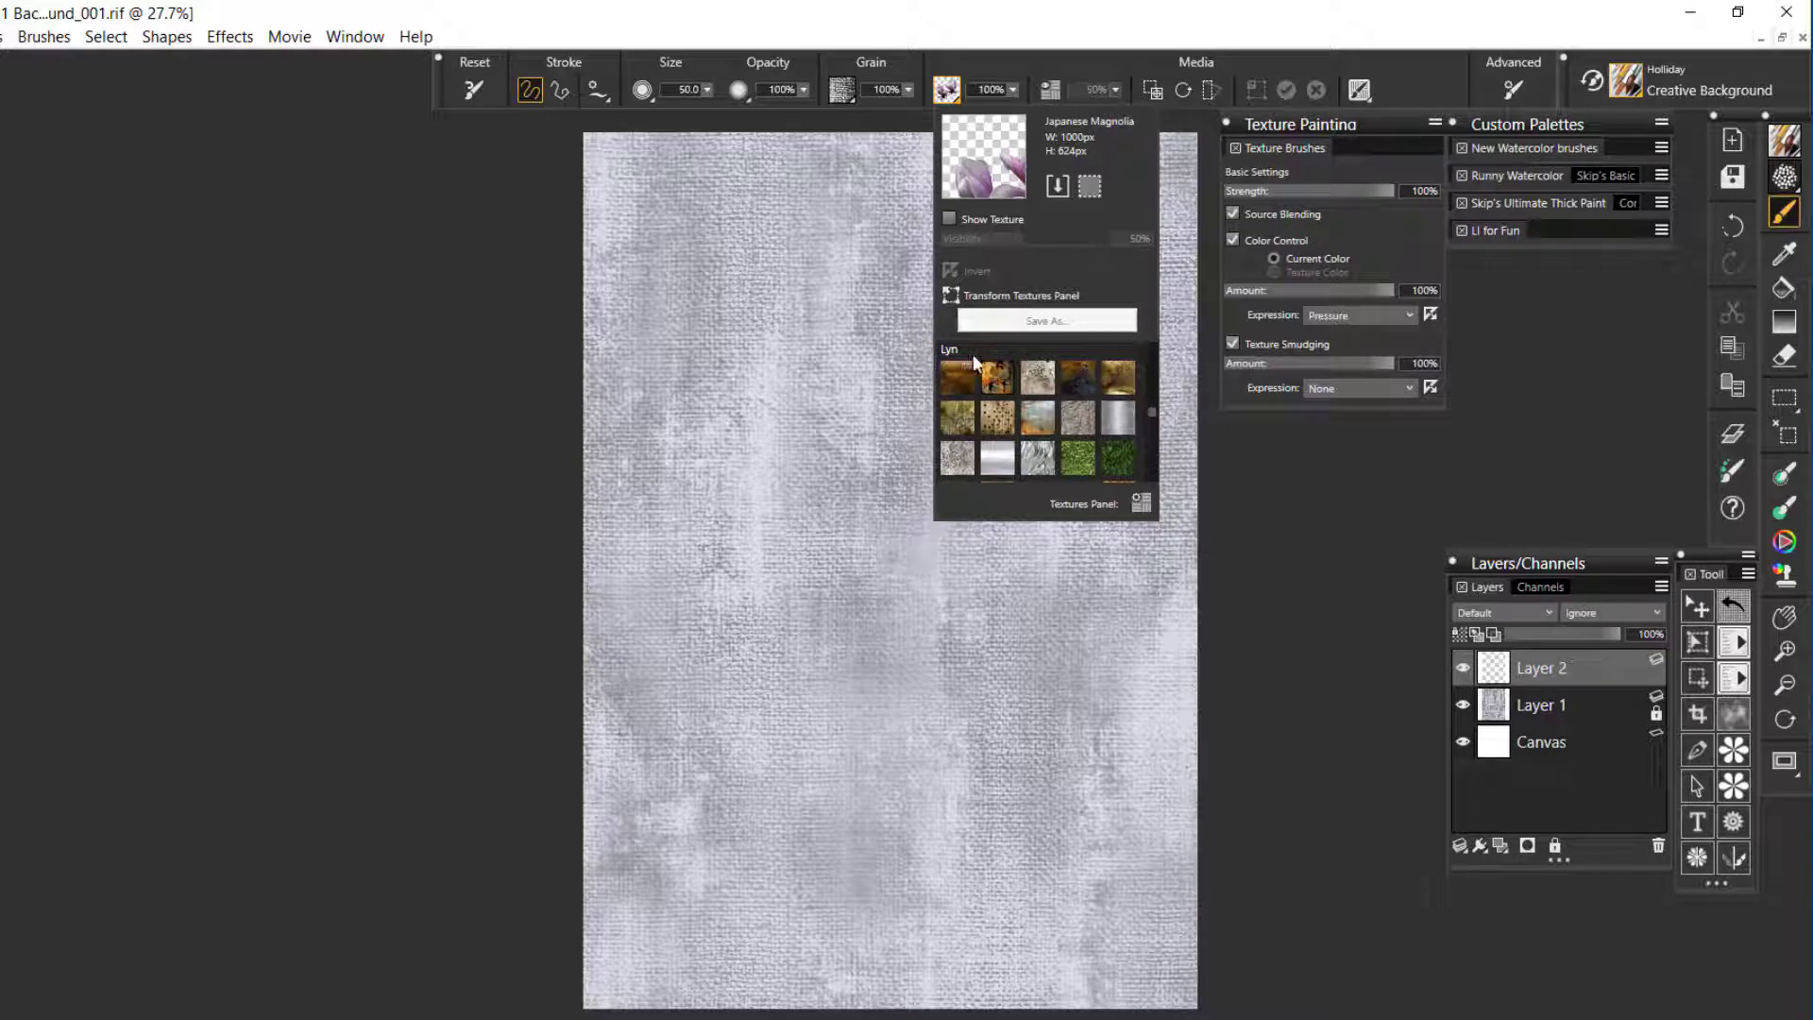
{"action": "left_click", "coordinate": [997, 424]}
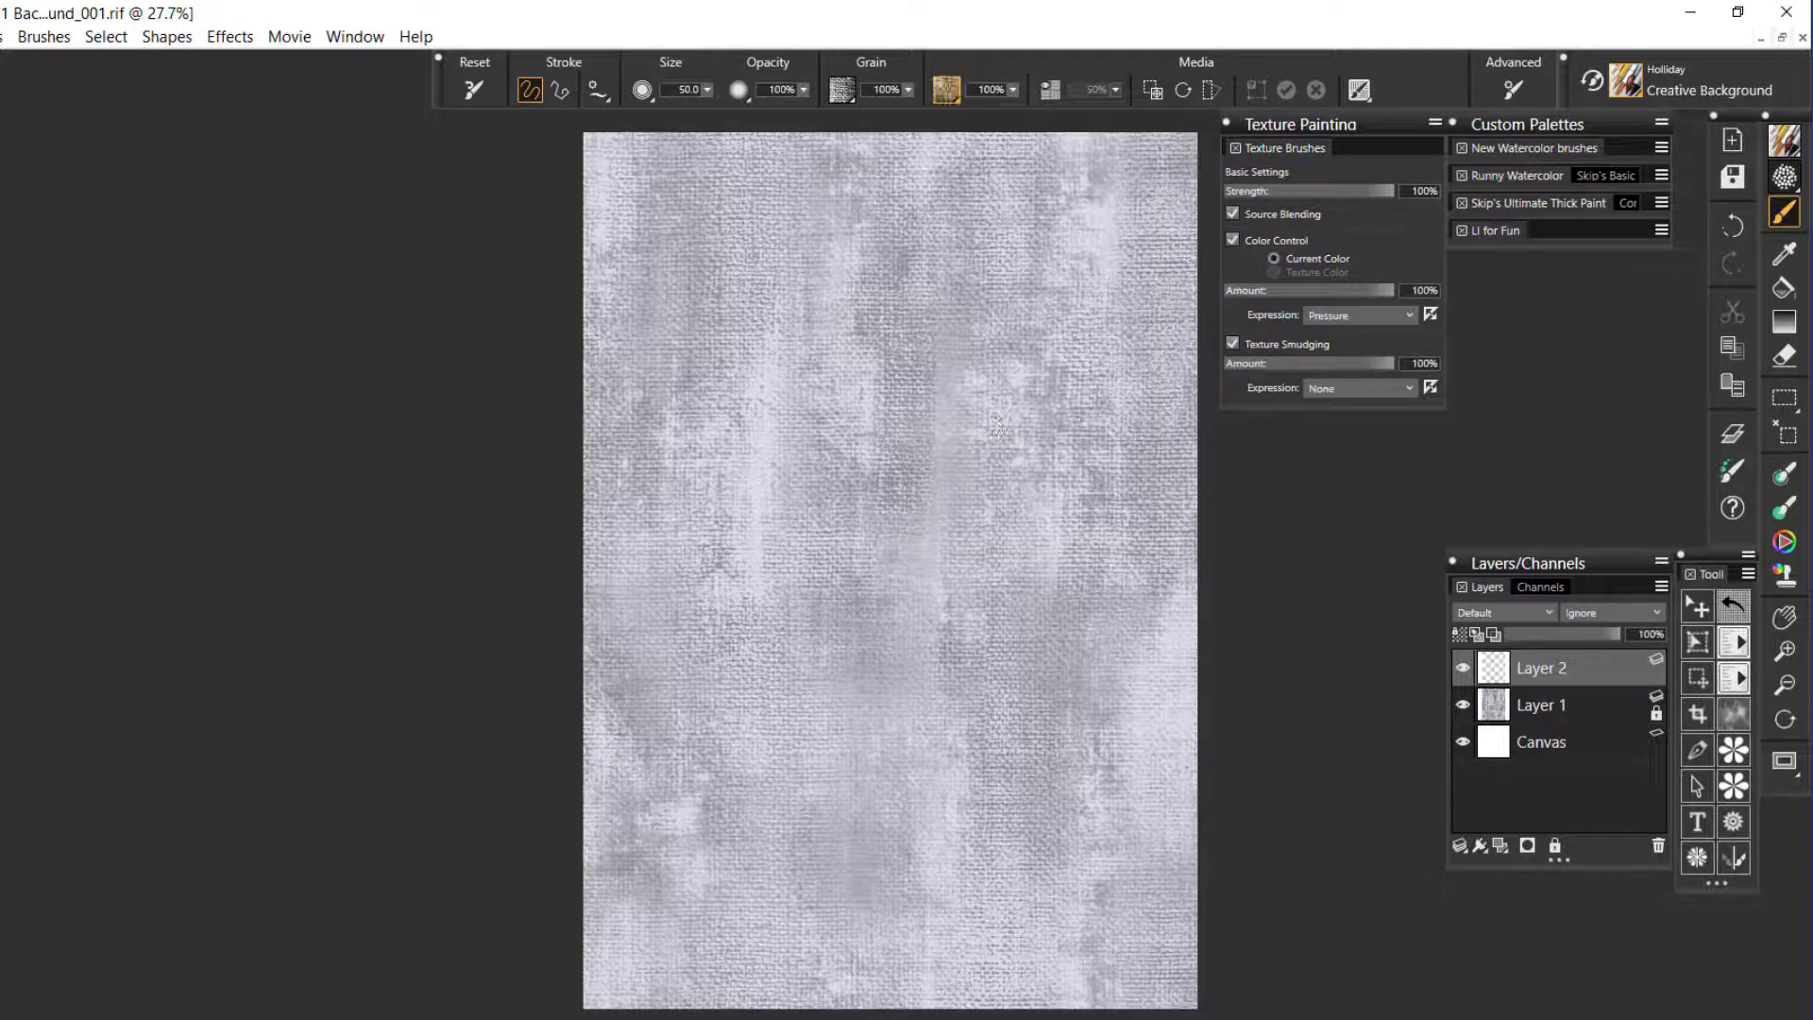
{"action": "left_click", "coordinate": [1051, 90]}
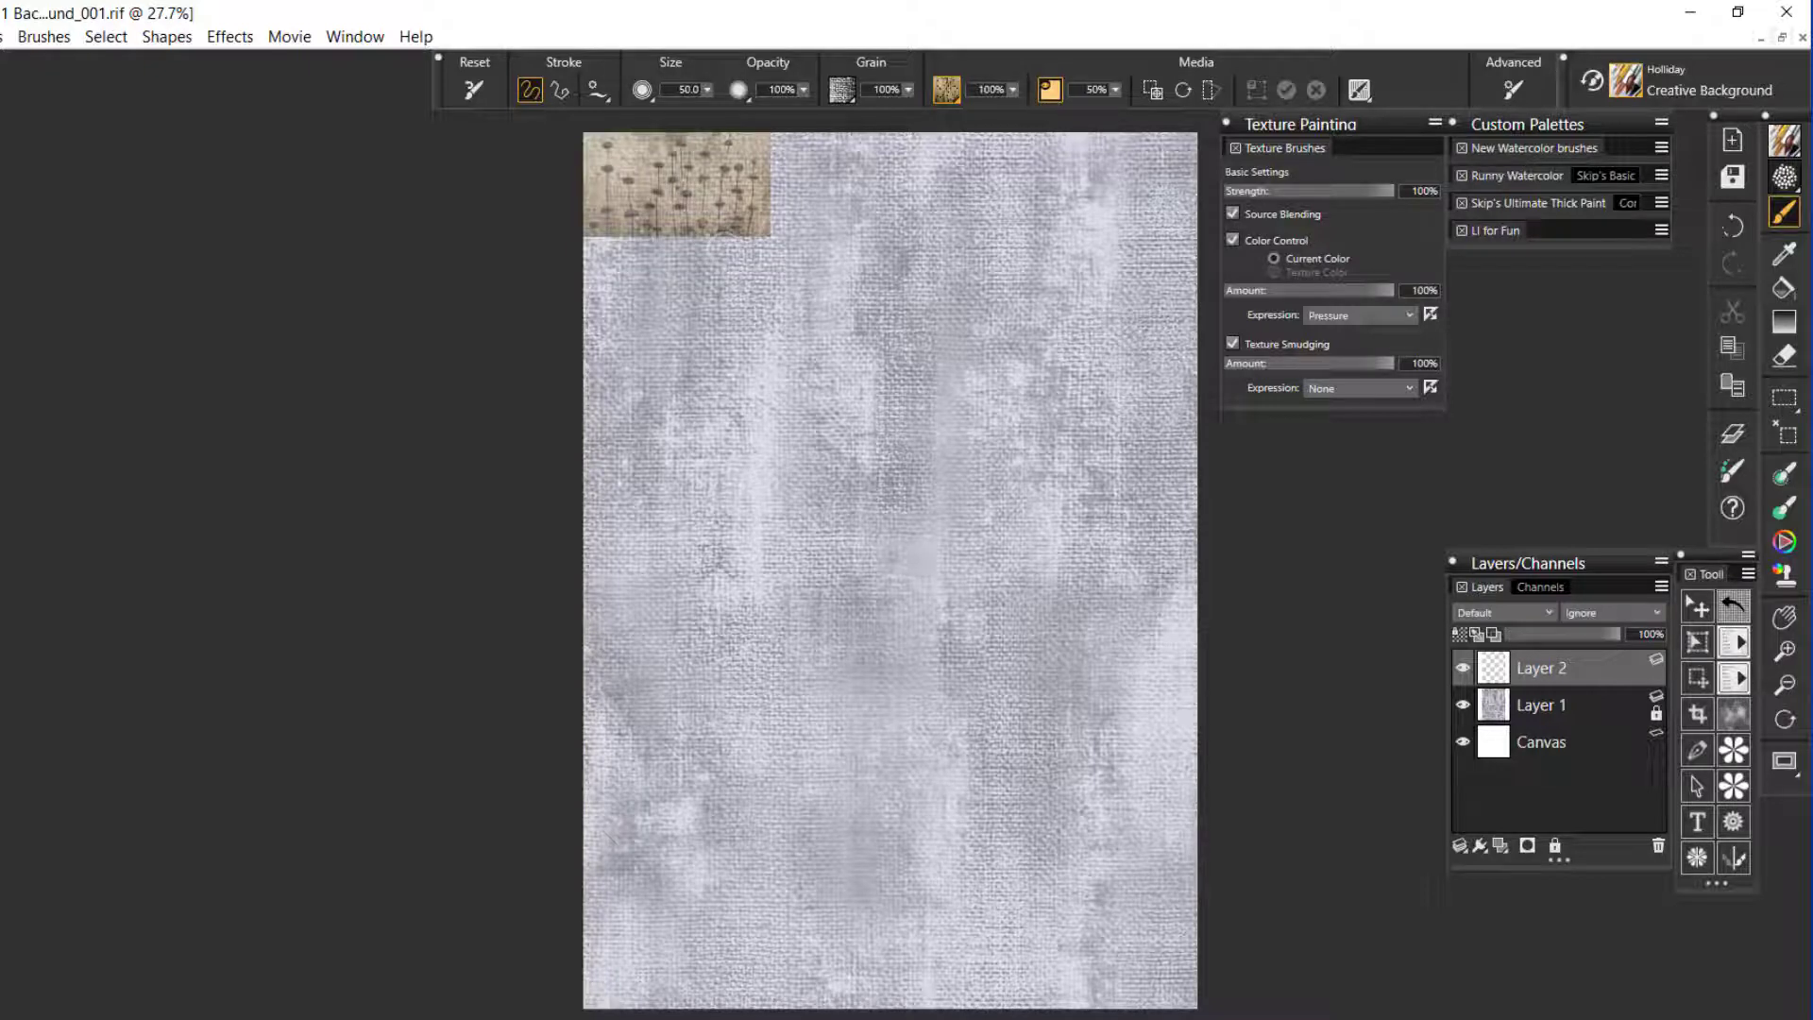
- Enlarge the seed heads texture beyond the canvas, shift it up and left so its right-hand part covers most of the canvas, and apply the transform
{"action": "left_click", "coordinate": [1147, 93]}
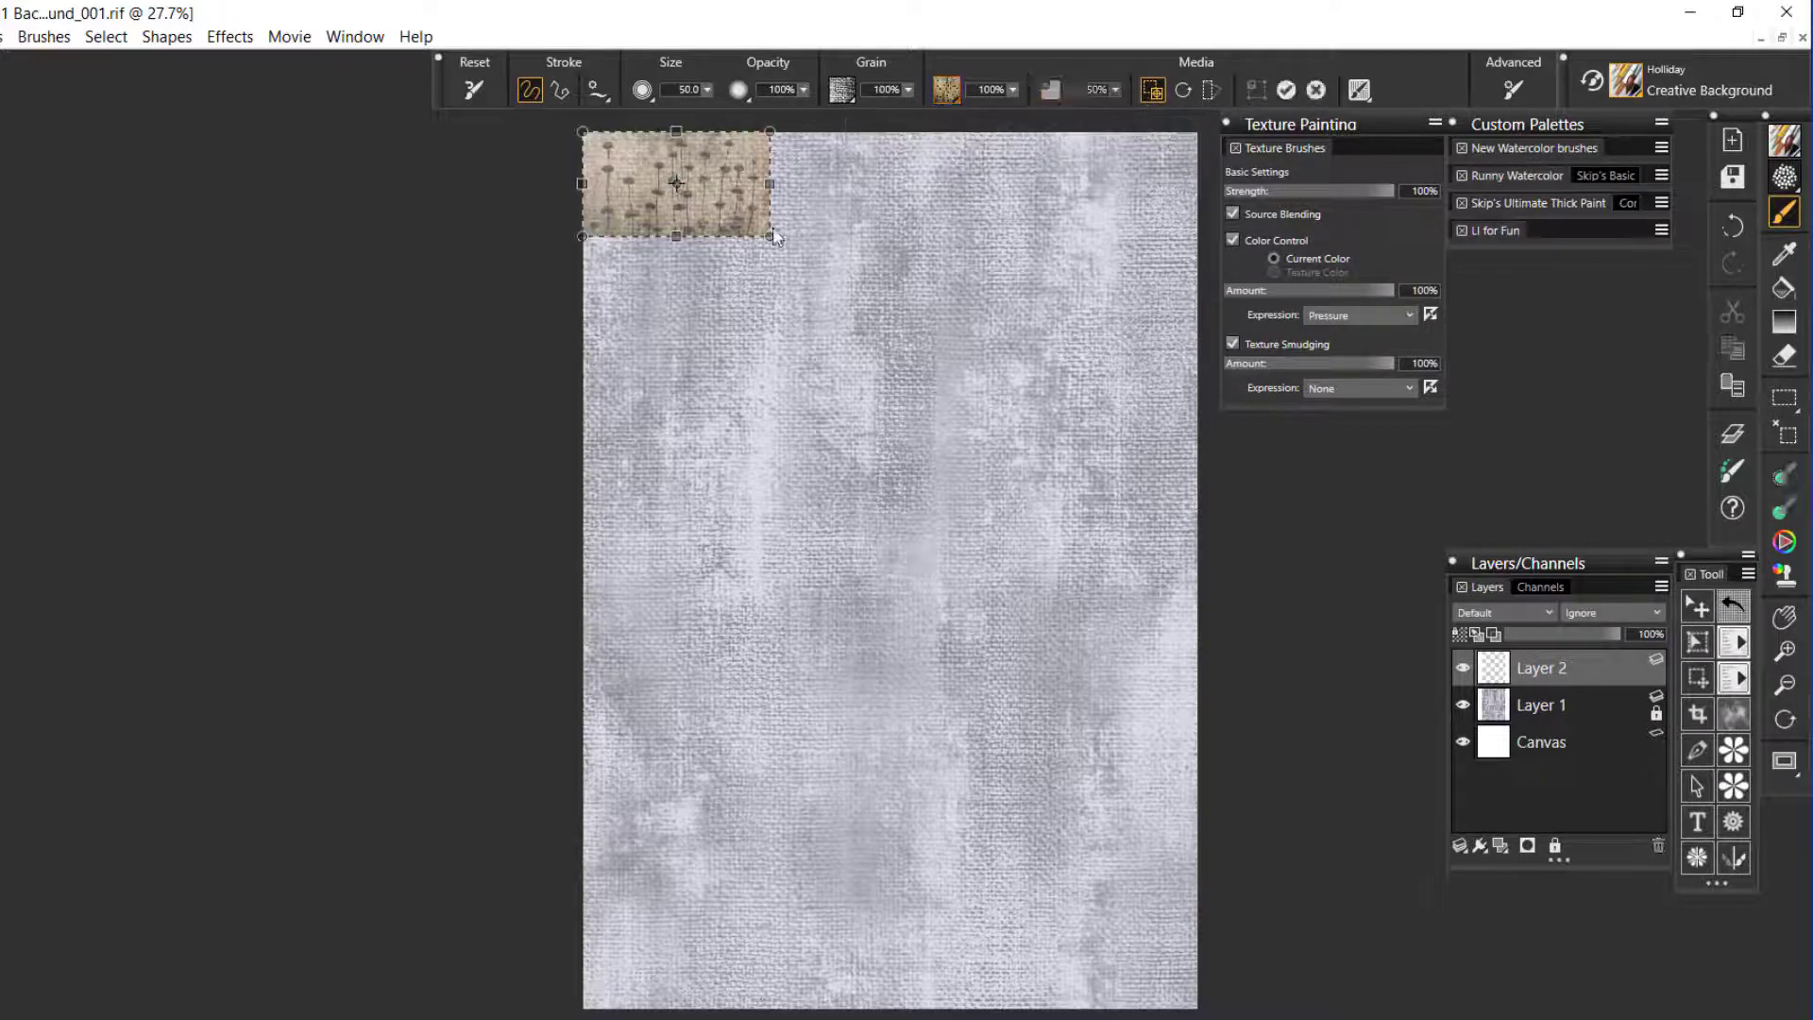
{"action": "left_click_drag", "start_coordinate": [766, 232], "coordinate": [1119, 554]}
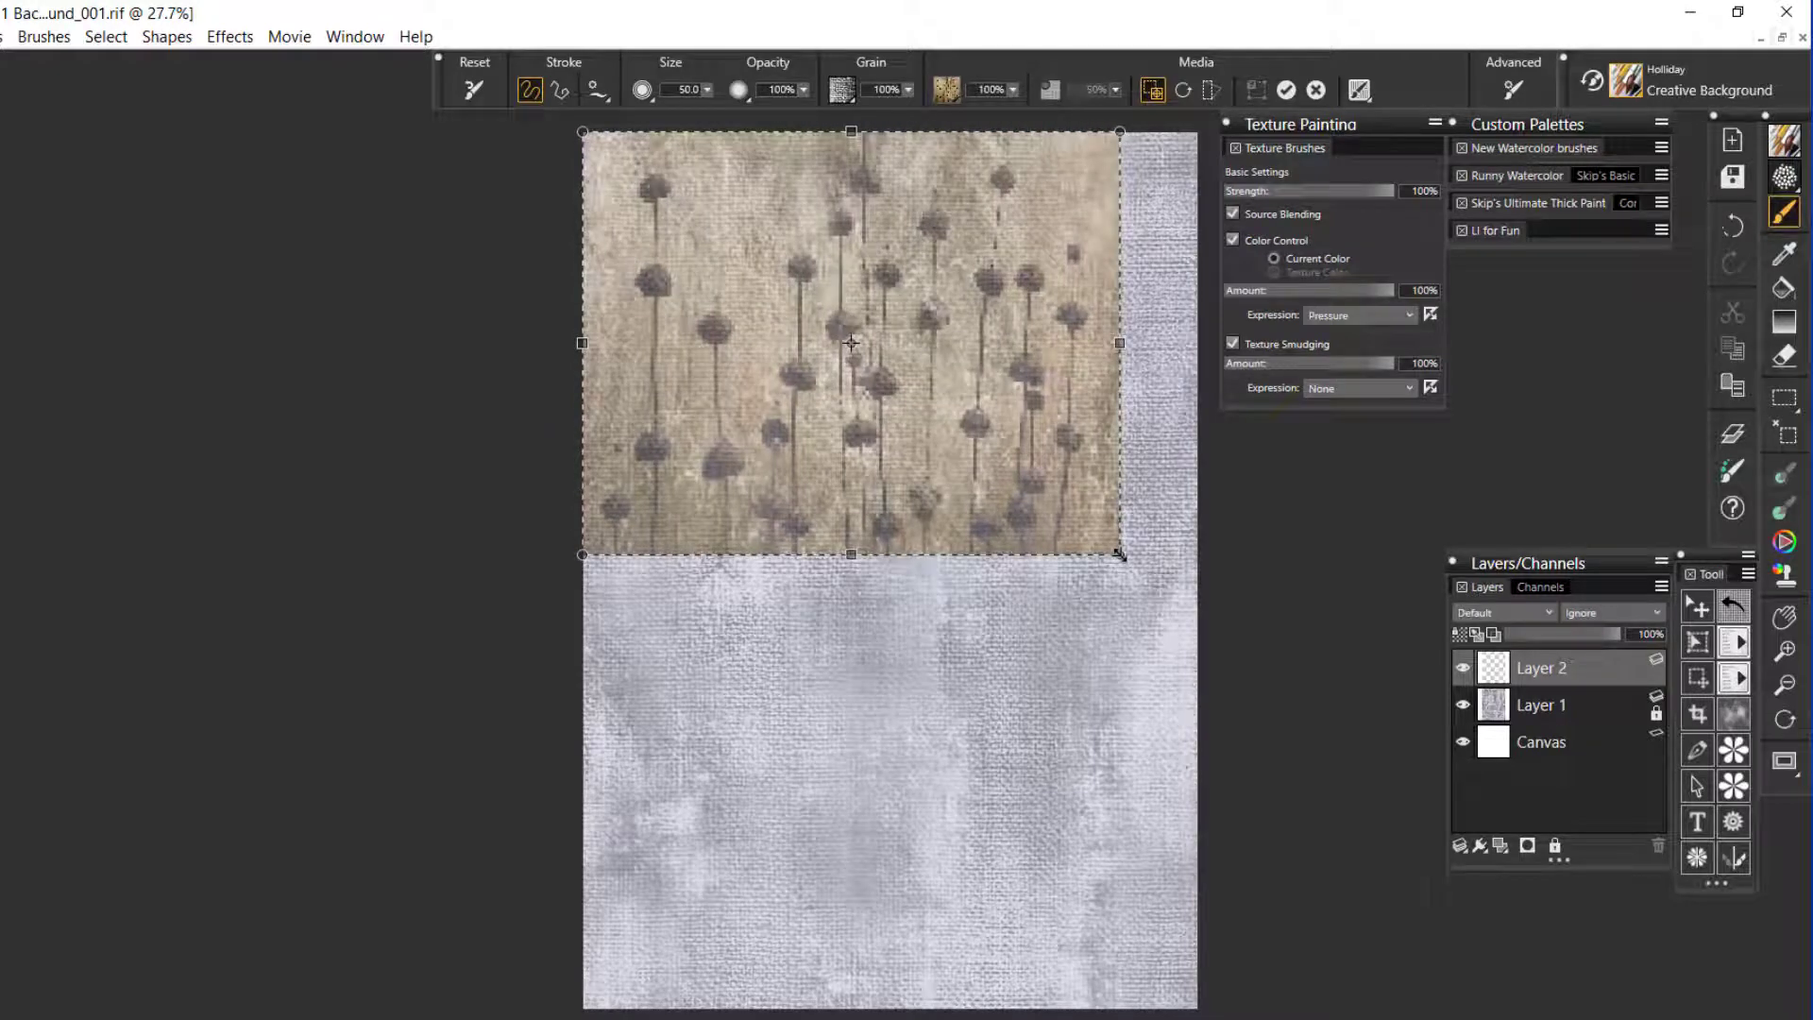
{"action": "left_click_drag", "start_coordinate": [1127, 562], "coordinate": [1383, 1018]}
{"action": "left_click_drag", "start_coordinate": [983, 589], "coordinate": [1097, 592]}
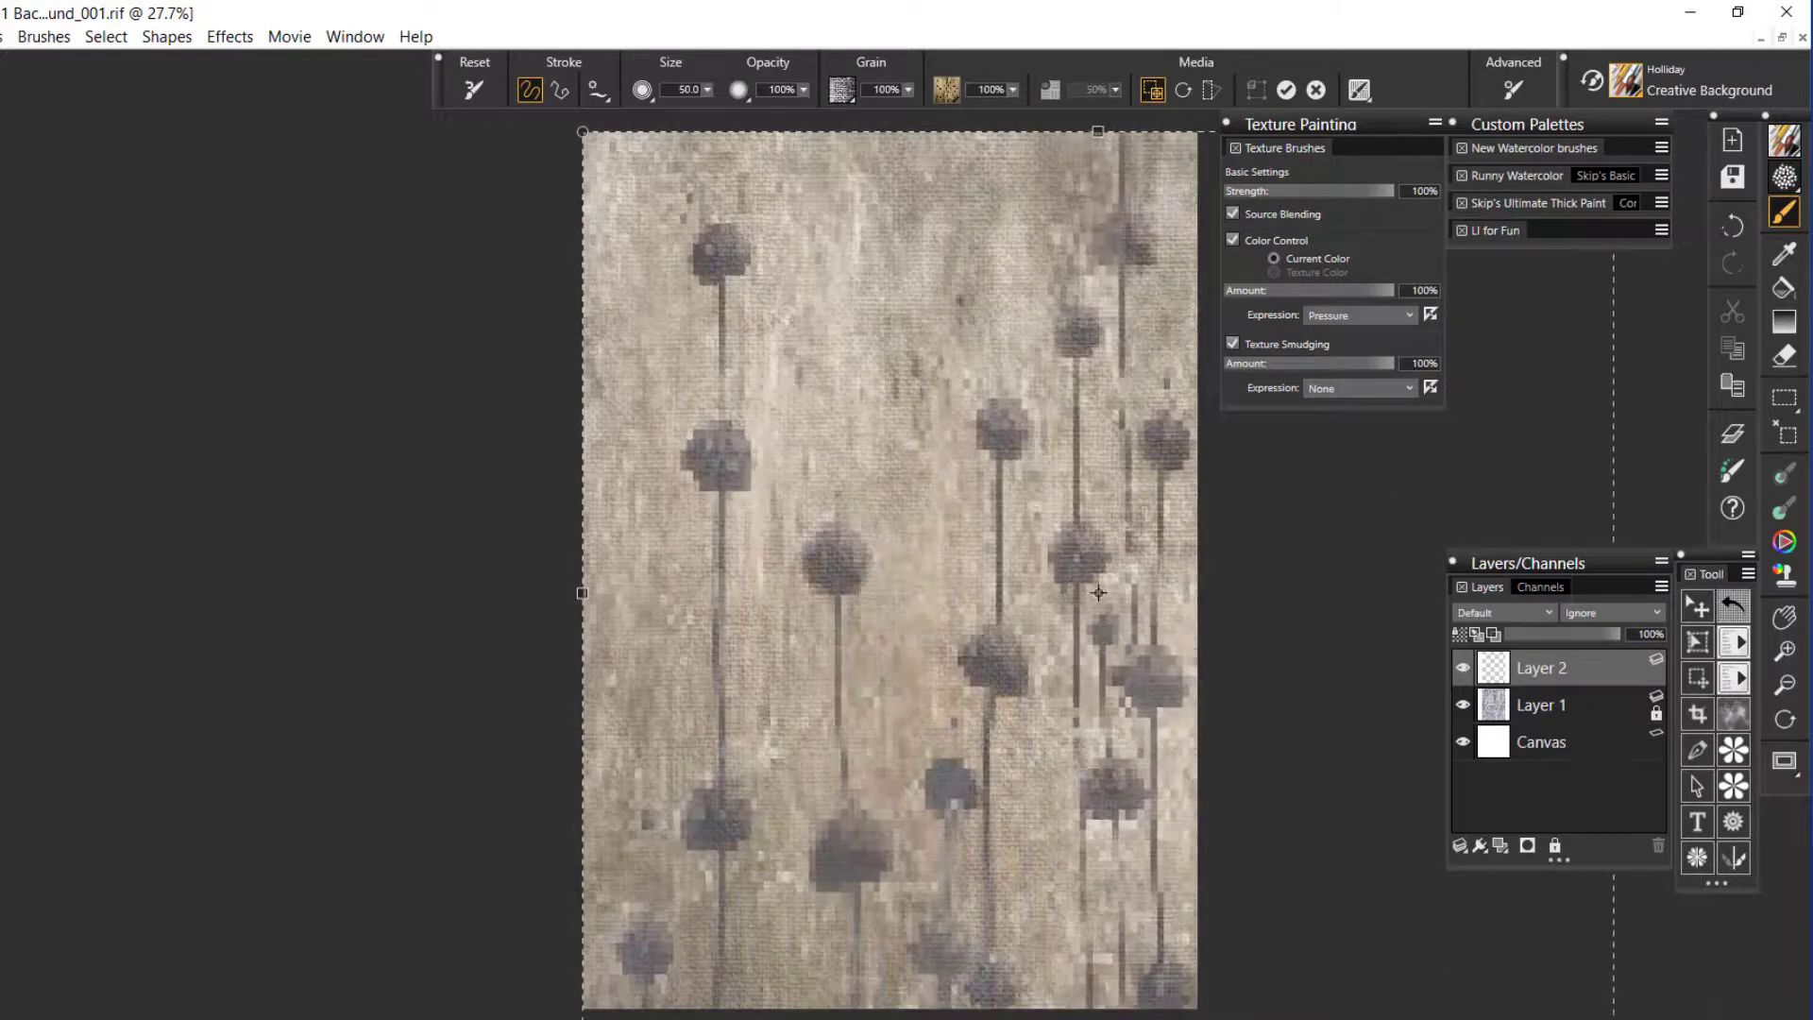
{"action": "left_click_drag", "start_coordinate": [918, 720], "coordinate": [441, 511]}
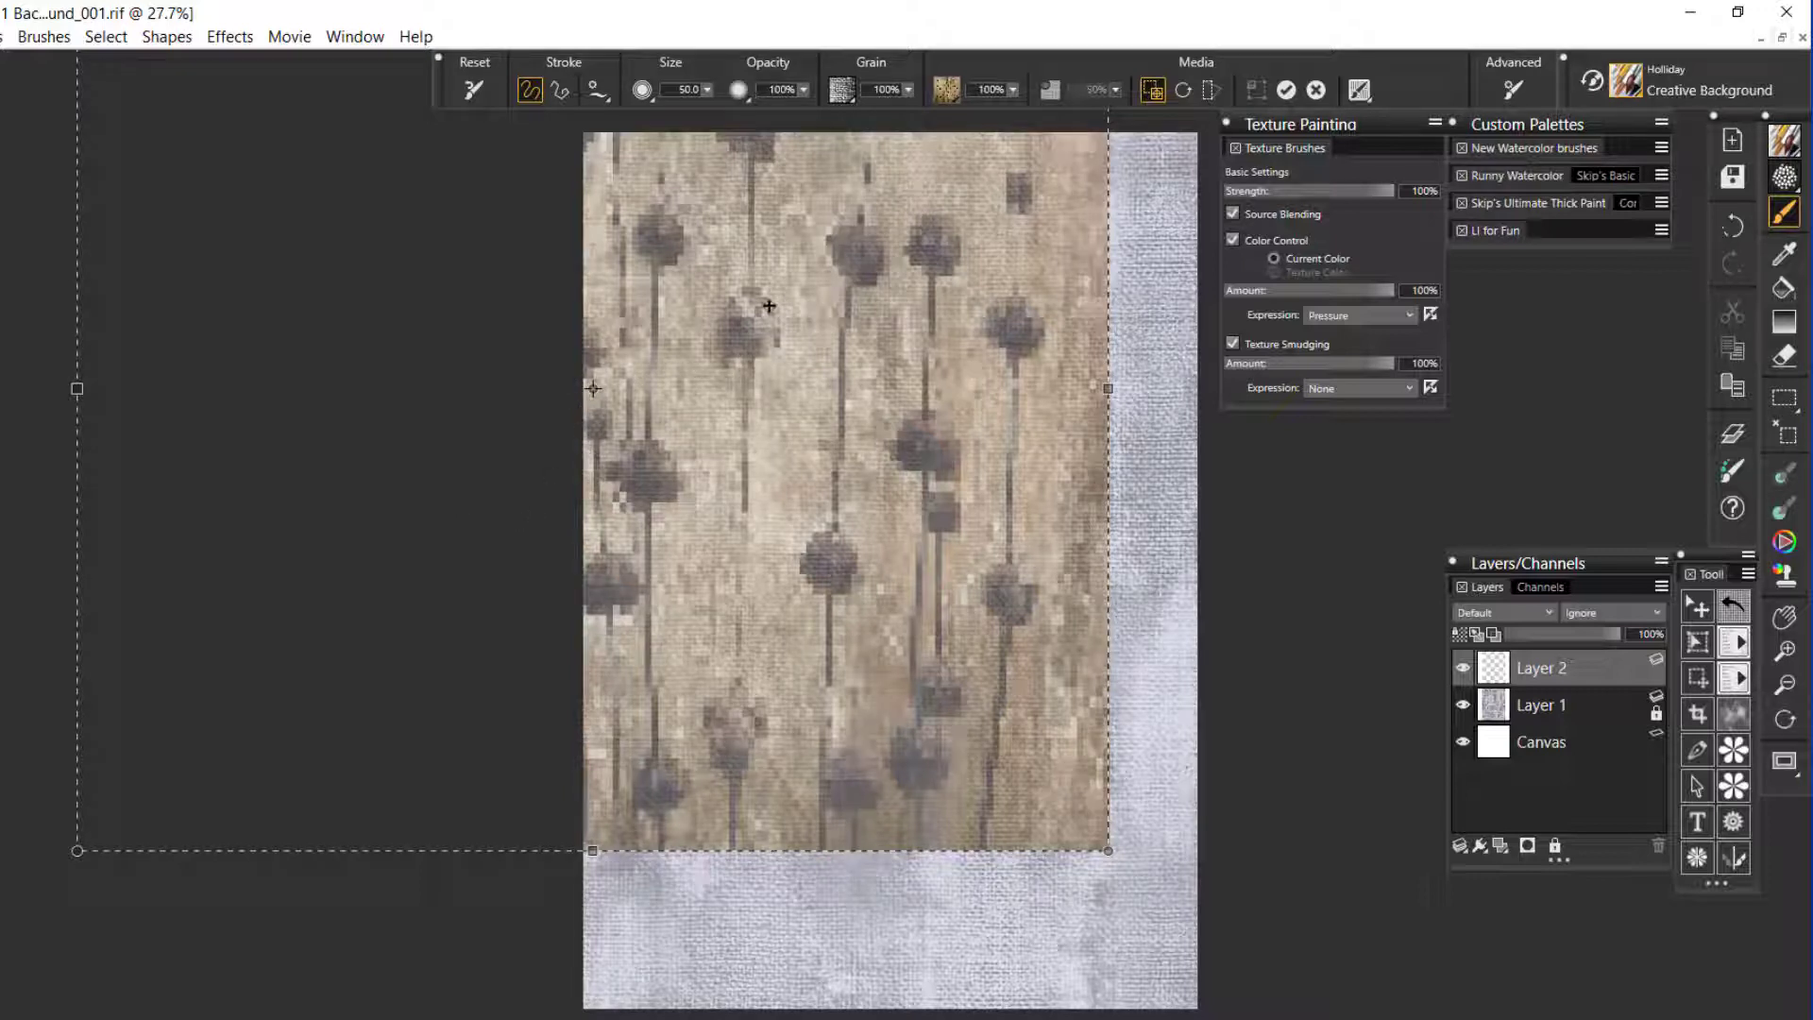
{"action": "left_click", "coordinate": [1285, 90]}
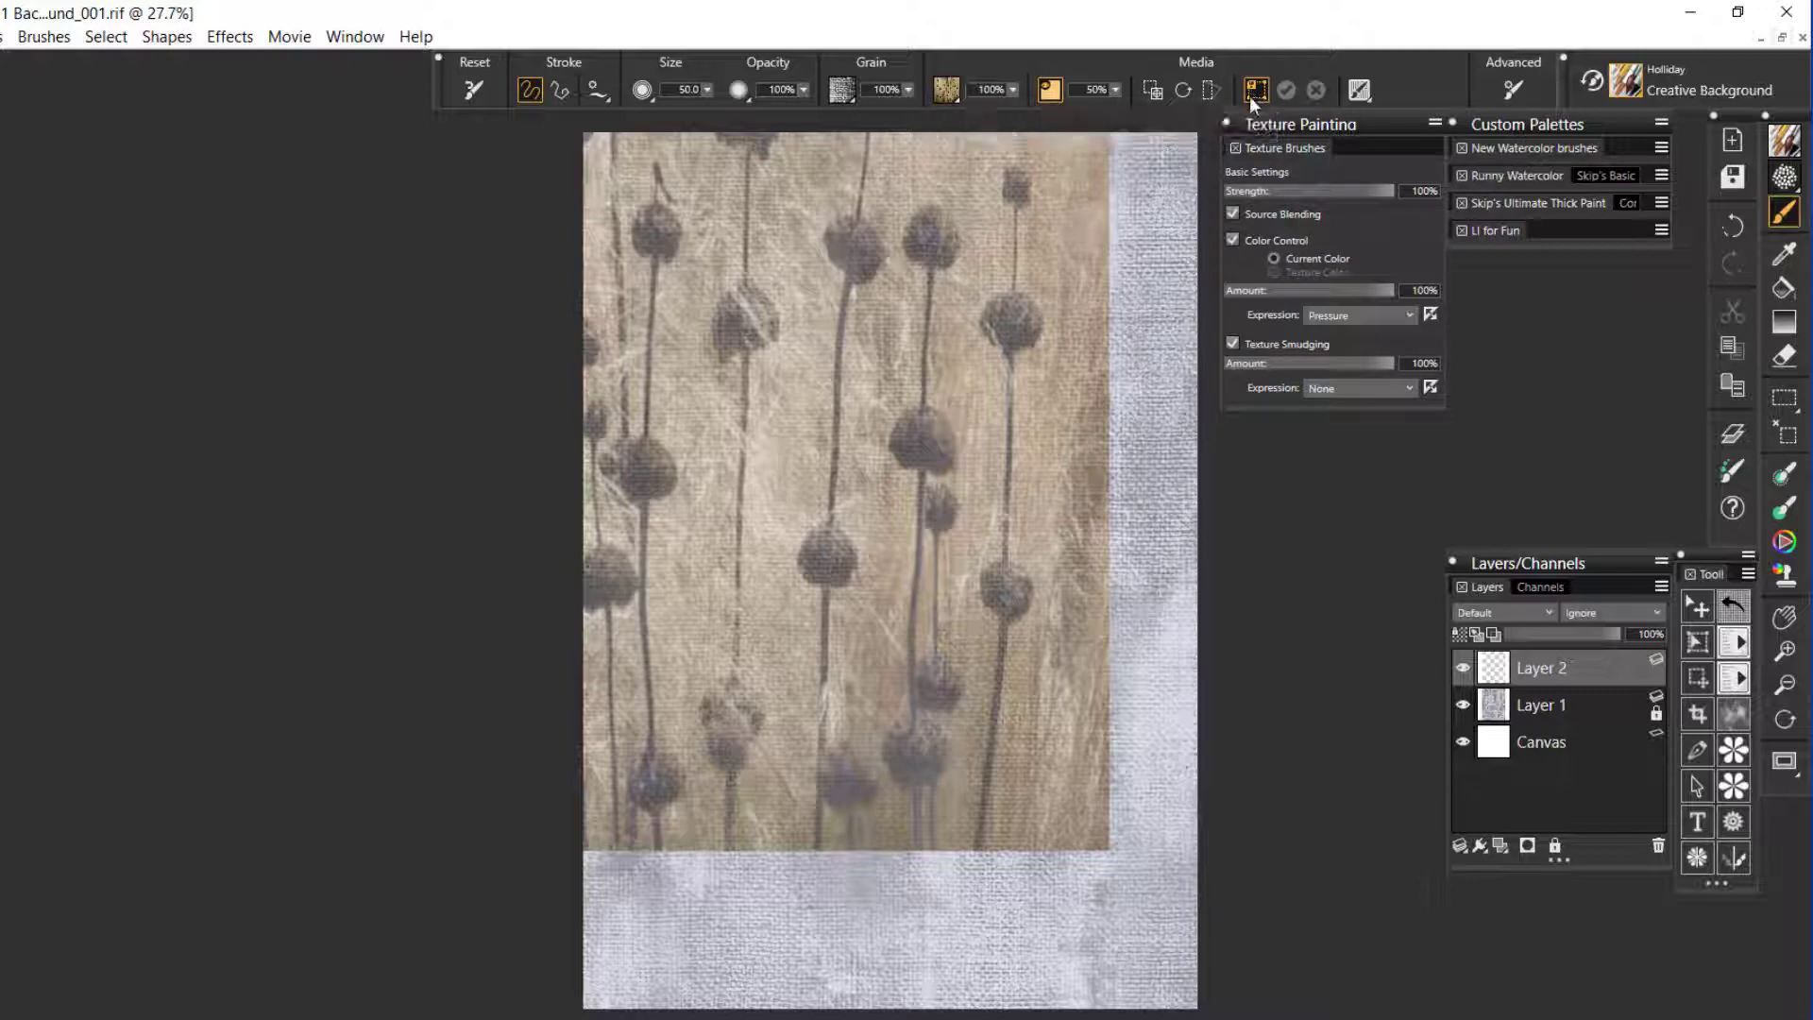
- Save the transformed texture as "seed heads 2"
{"action": "left_click", "coordinate": [1256, 92]}
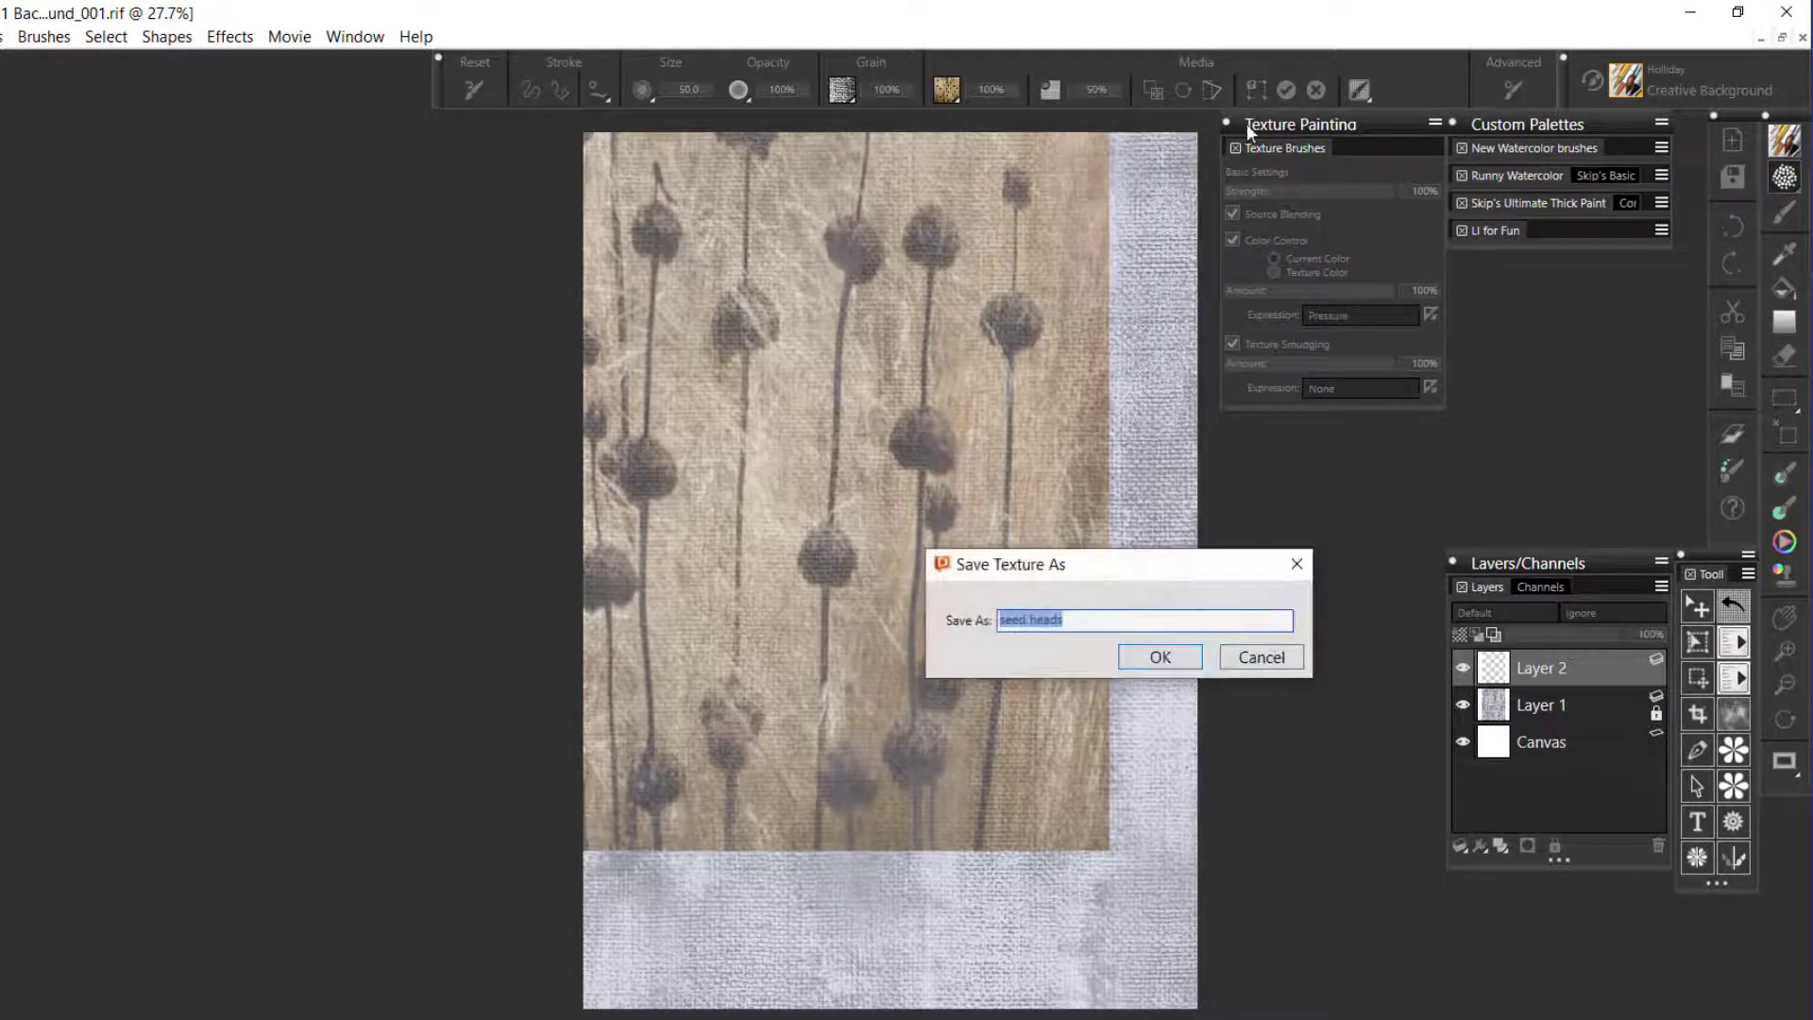
{"action": "left_click", "coordinate": [1082, 618]}
{"action": "type", "text": "2"}
{"action": "left_click", "coordinate": [1160, 657]}
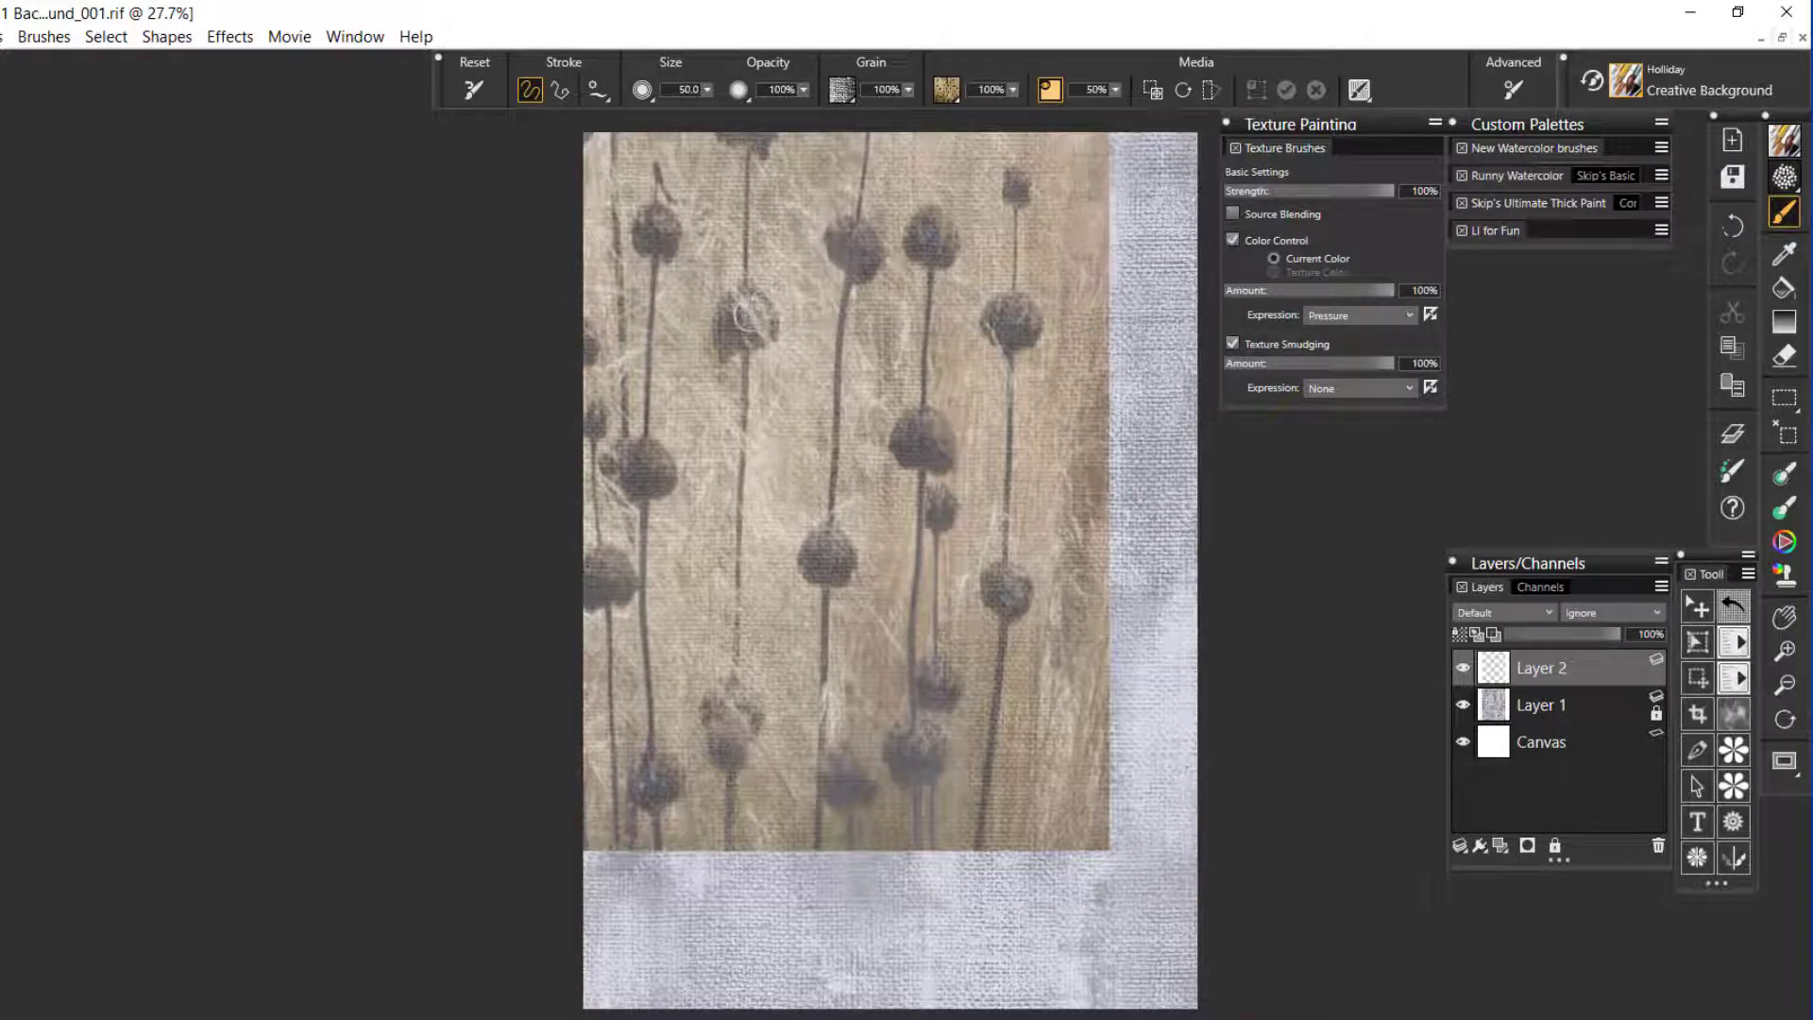
- With source blending off, paint over five seed heads of the visible texture in the upper half of the canvas on Layer 2
{"action": "left_click_drag", "start_coordinate": [751, 309], "coordinate": [748, 338]}
{"action": "left_click_drag", "start_coordinate": [870, 251], "coordinate": [848, 240]}
{"action": "mouse_move", "coordinate": [922, 433]}
{"action": "left_mouse_down"}
{"action": "mouse_move", "coordinate": [927, 419]}
{"action": "mouse_move", "coordinate": [912, 461]}
{"action": "left_mouse_up"}
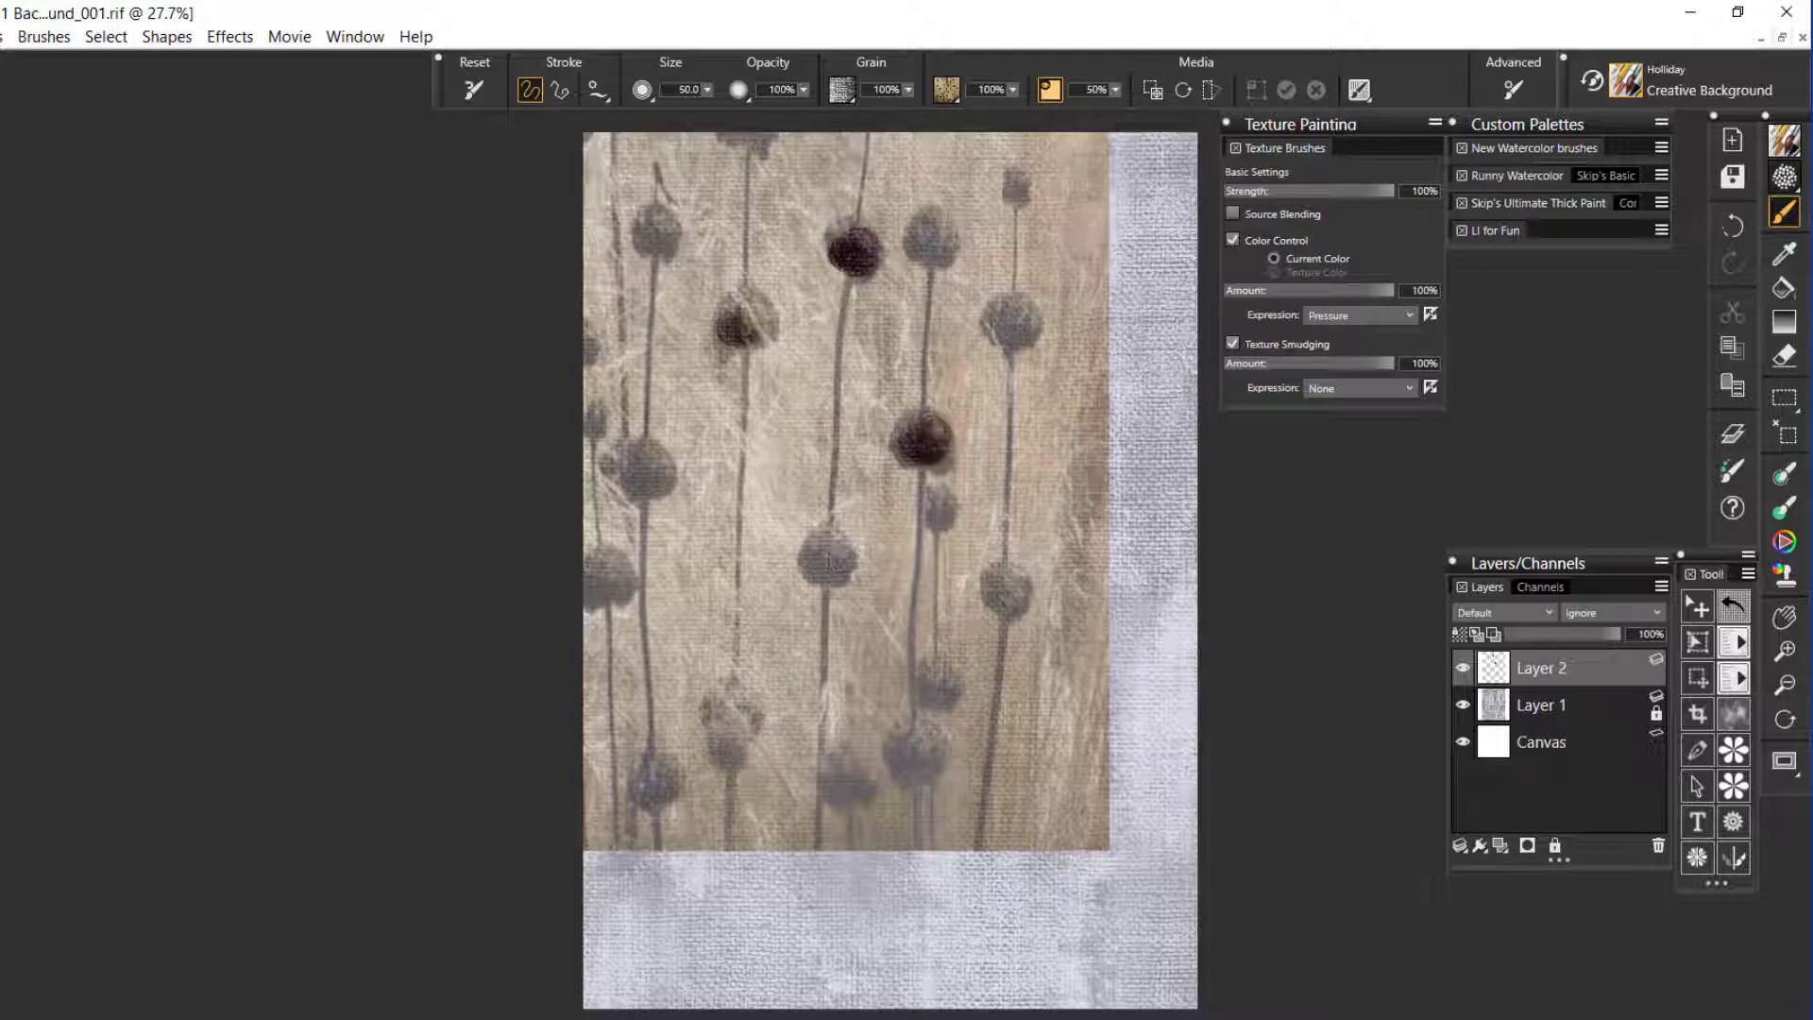
{"action": "left_click_drag", "start_coordinate": [827, 550], "coordinate": [842, 556]}
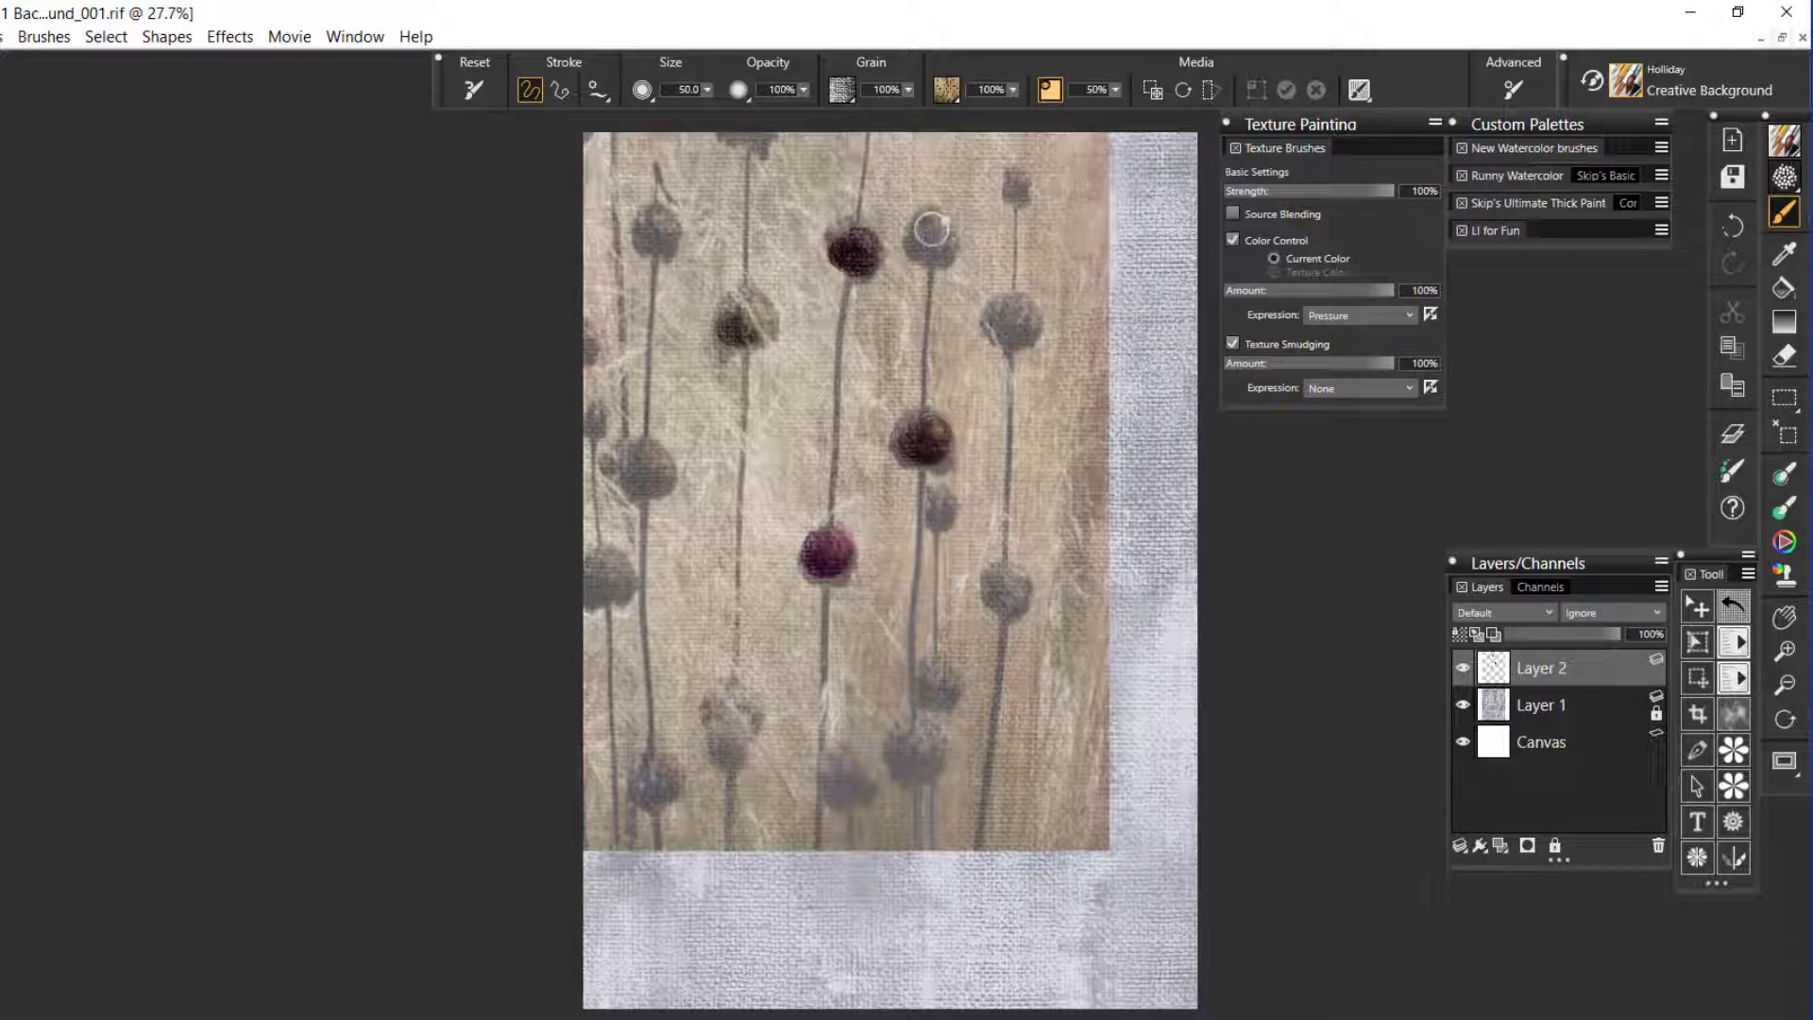
{"action": "left_click_drag", "start_coordinate": [928, 245], "coordinate": [935, 247]}
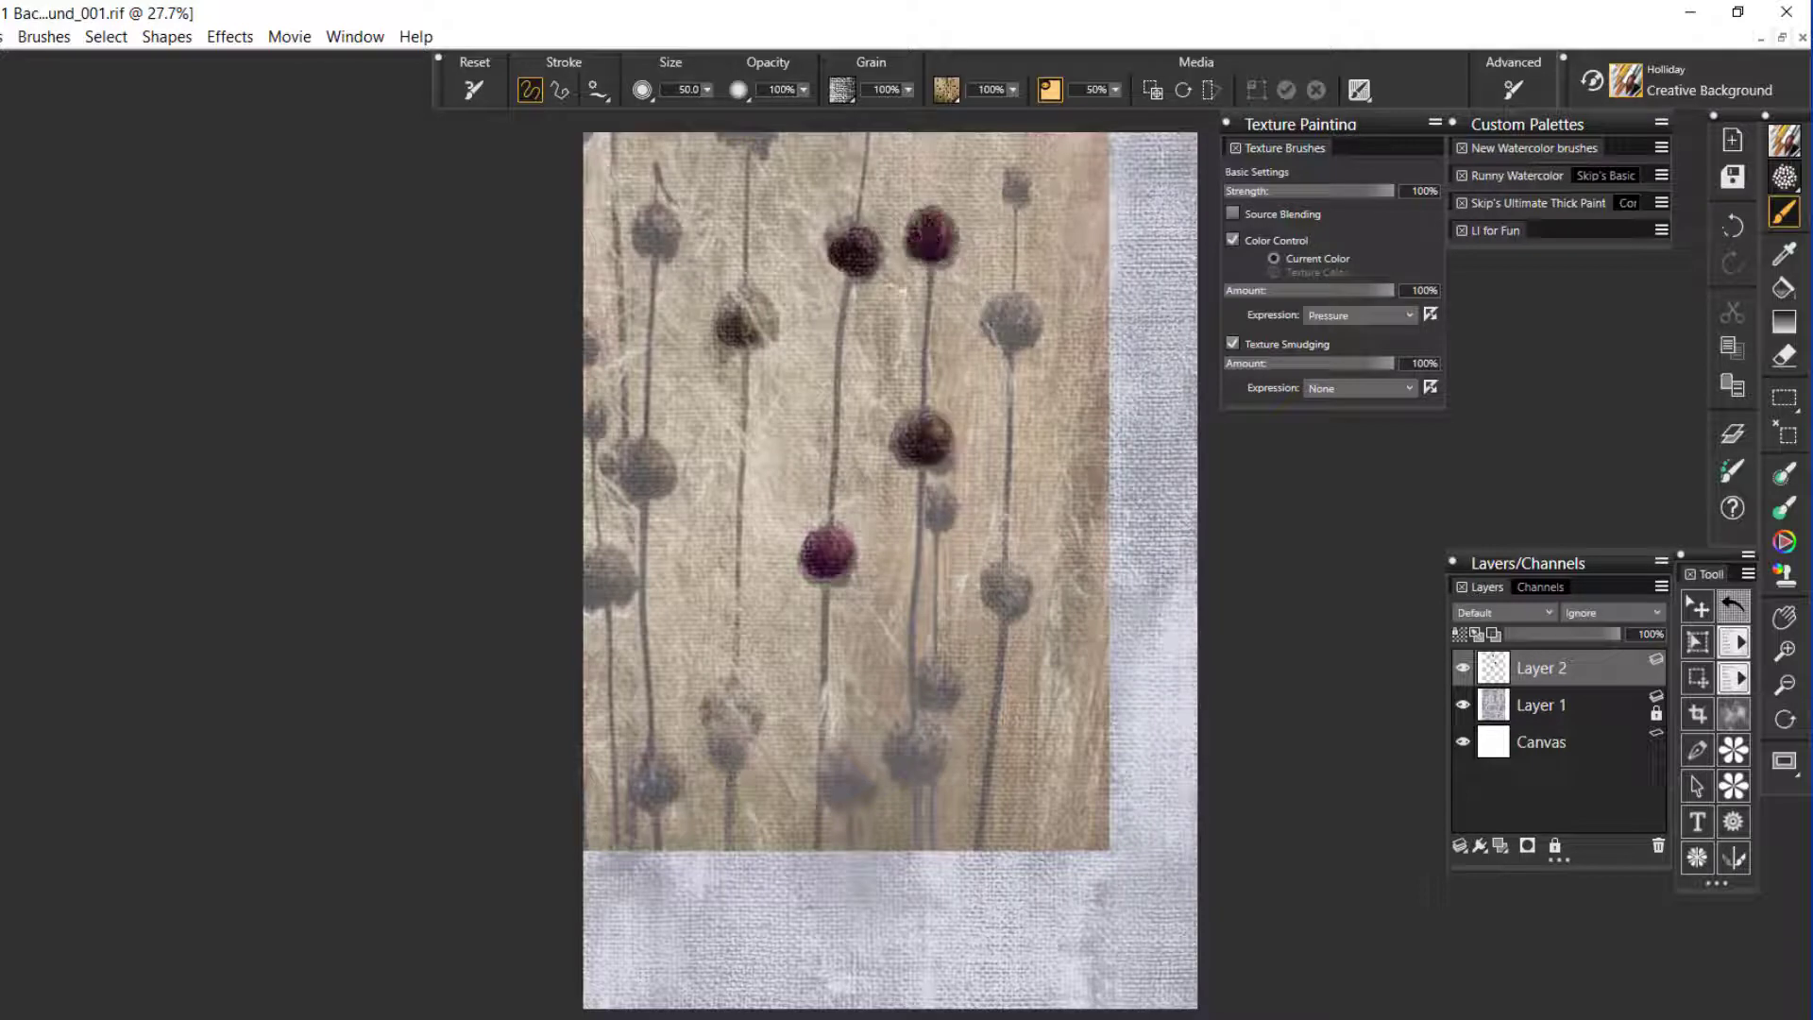
{"action": "left_click_drag", "start_coordinate": [745, 317], "coordinate": [760, 335]}
- Hide the texture overlay and brush over the five painted seed heads again to blend in more of the texture
{"action": "left_click", "coordinate": [1049, 90]}
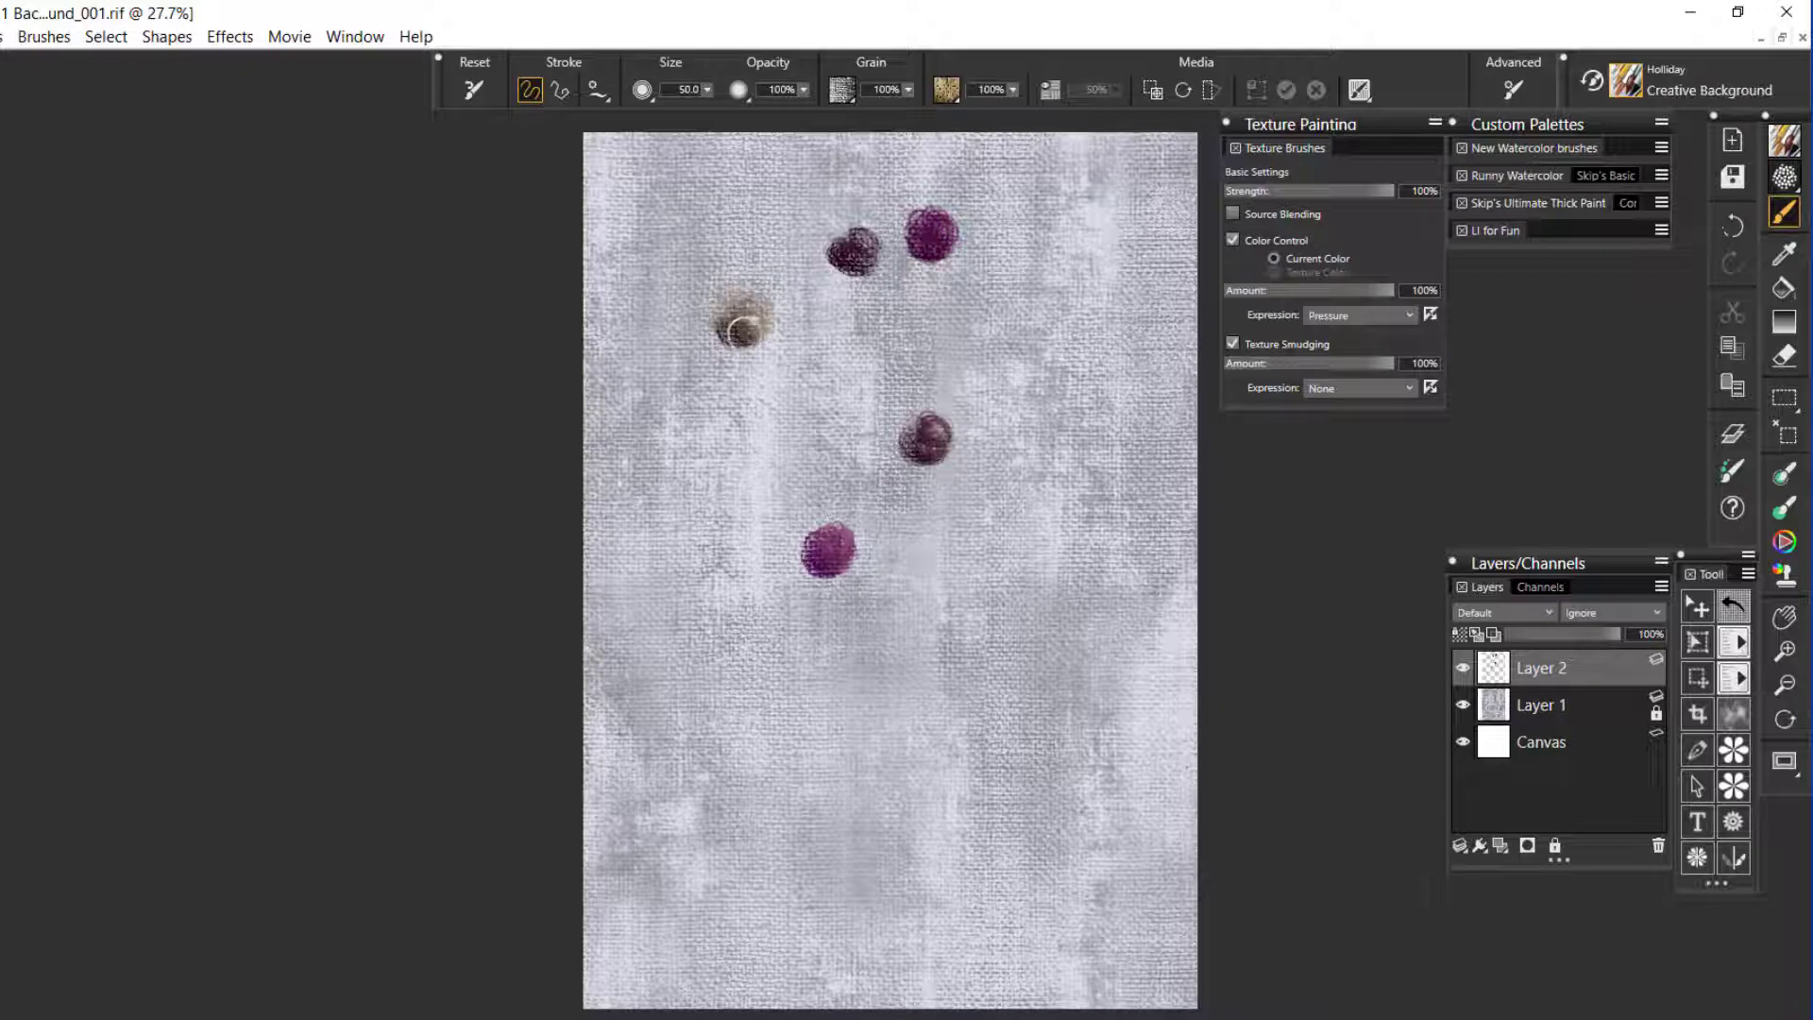
{"action": "mouse_move", "coordinate": [751, 316]}
{"action": "left_mouse_down"}
{"action": "mouse_move", "coordinate": [727, 337]}
{"action": "mouse_move", "coordinate": [748, 303]}
{"action": "mouse_move", "coordinate": [769, 312]}
{"action": "left_mouse_up"}
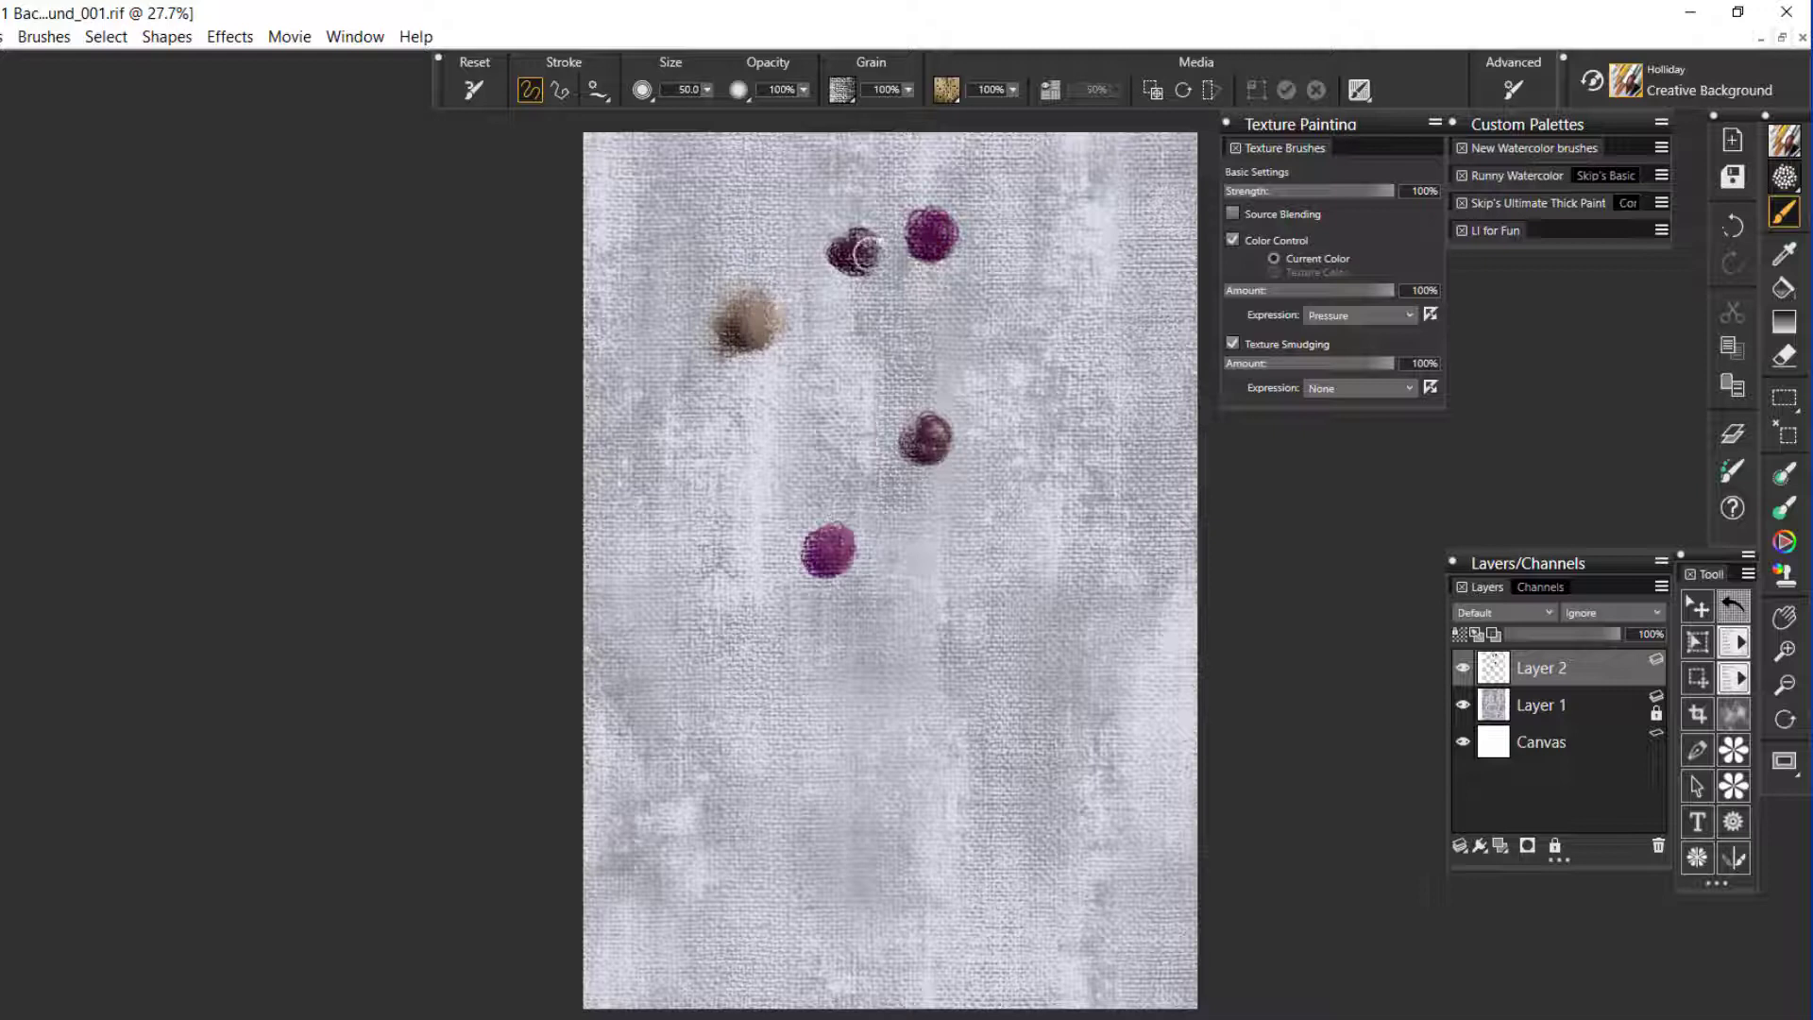
{"action": "mouse_move", "coordinate": [852, 248]}
{"action": "left_mouse_down"}
{"action": "mouse_move", "coordinate": [840, 263]}
{"action": "mouse_move", "coordinate": [927, 248]}
{"action": "mouse_move", "coordinate": [906, 232]}
{"action": "mouse_move", "coordinate": [949, 213]}
{"action": "mouse_move", "coordinate": [929, 250]}
{"action": "left_mouse_up"}
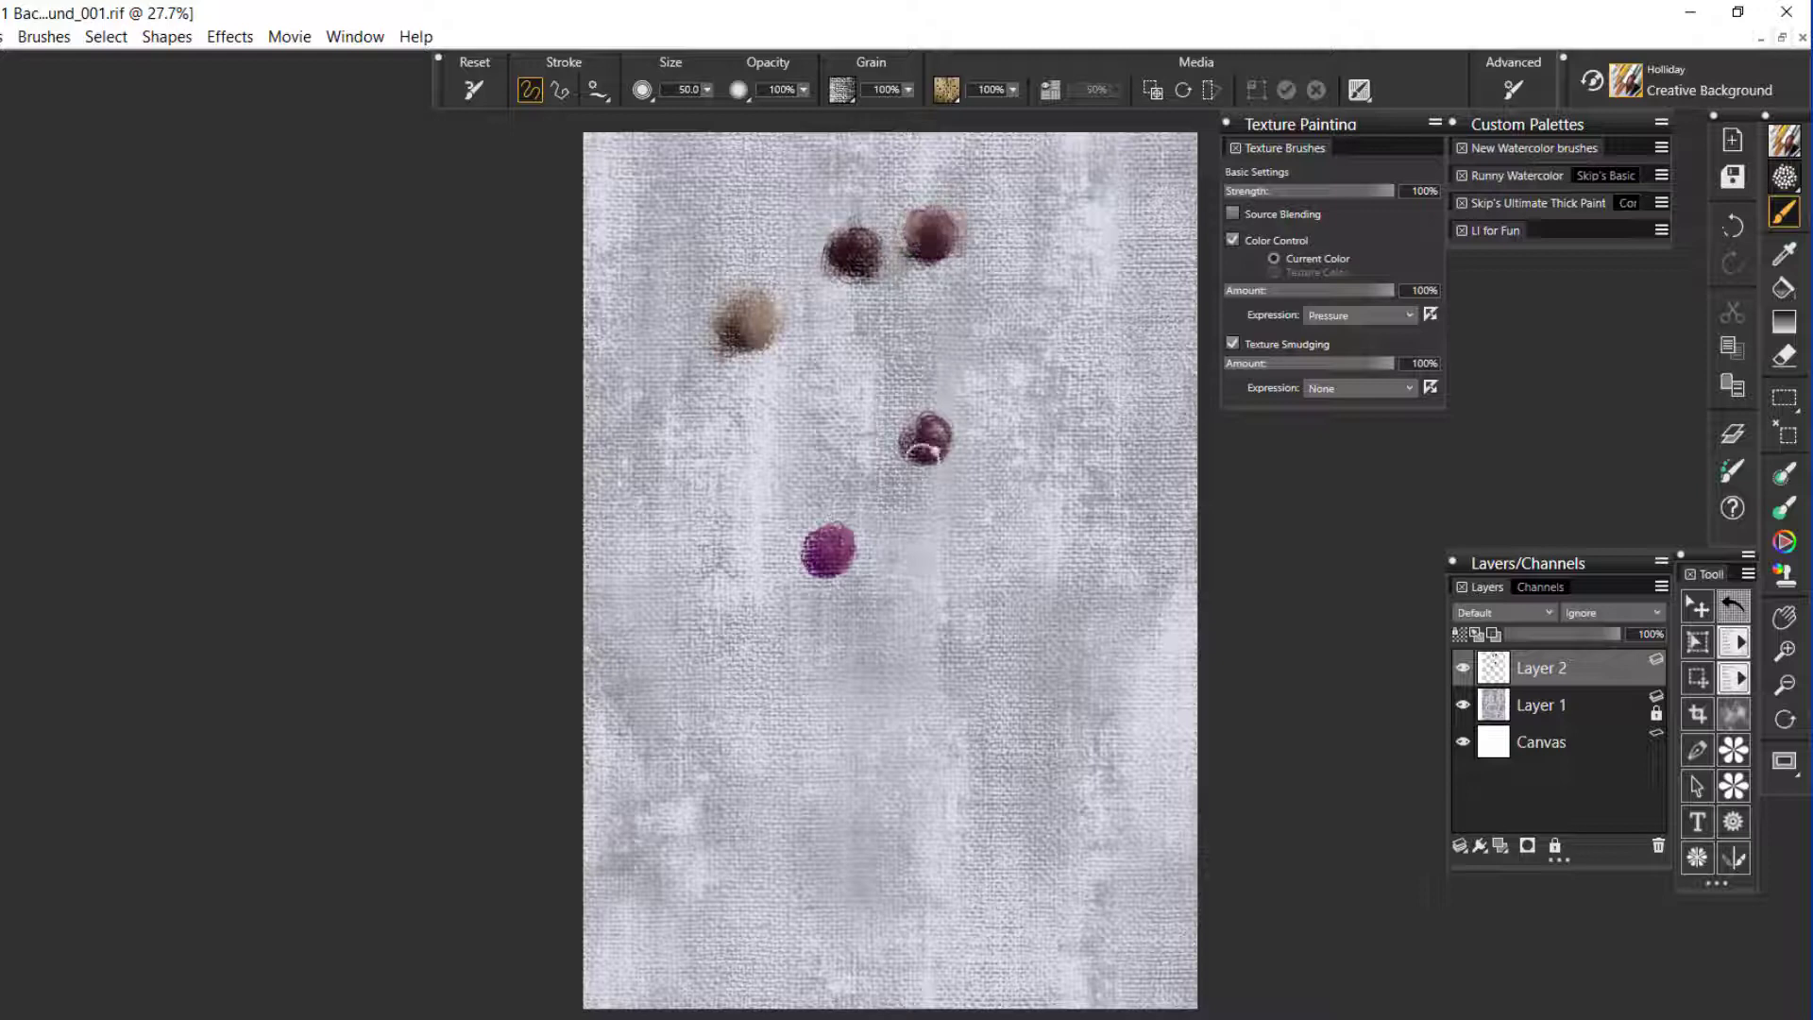
{"action": "left_click_drag", "start_coordinate": [932, 440], "coordinate": [921, 437]}
{"action": "mouse_move", "coordinate": [833, 534]}
{"action": "left_mouse_down"}
{"action": "mouse_move", "coordinate": [838, 558]}
{"action": "mouse_move", "coordinate": [829, 543]}
{"action": "left_mouse_up"}
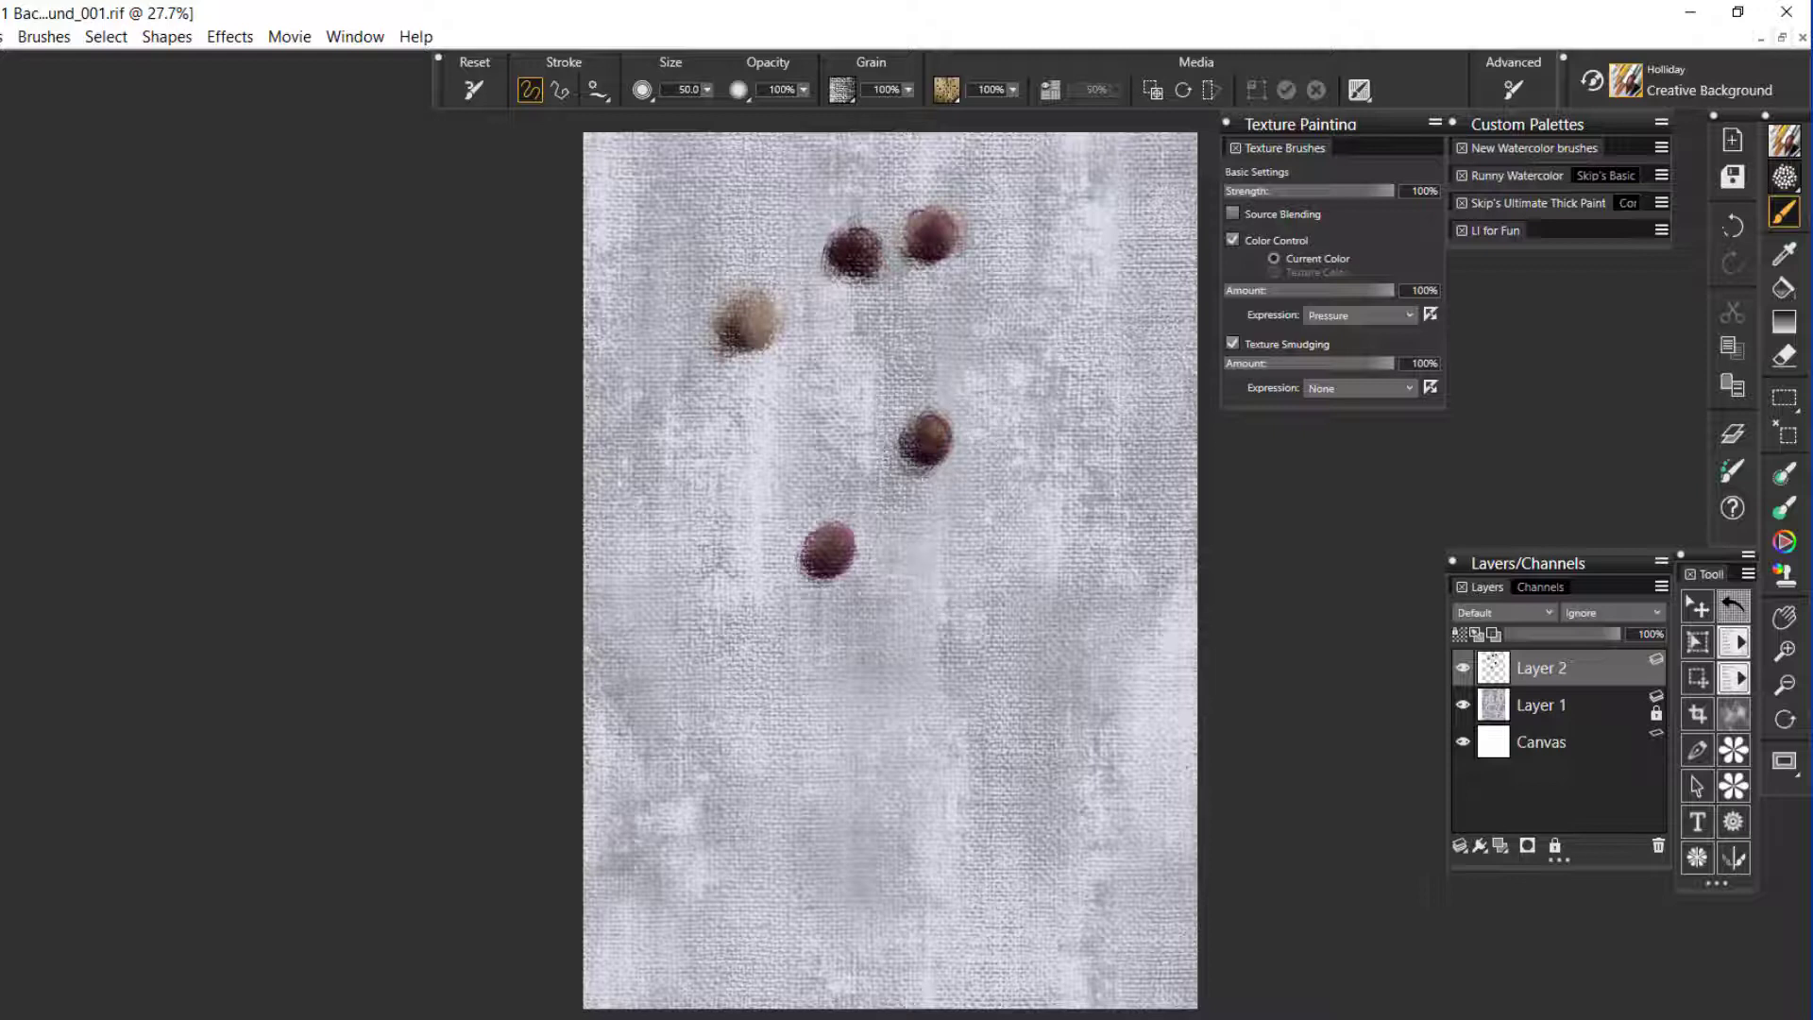
- Choose the Rocks texture from Skip's Demo Textures and show it as an overlay on the canvas
{"action": "left_click", "coordinate": [956, 96]}
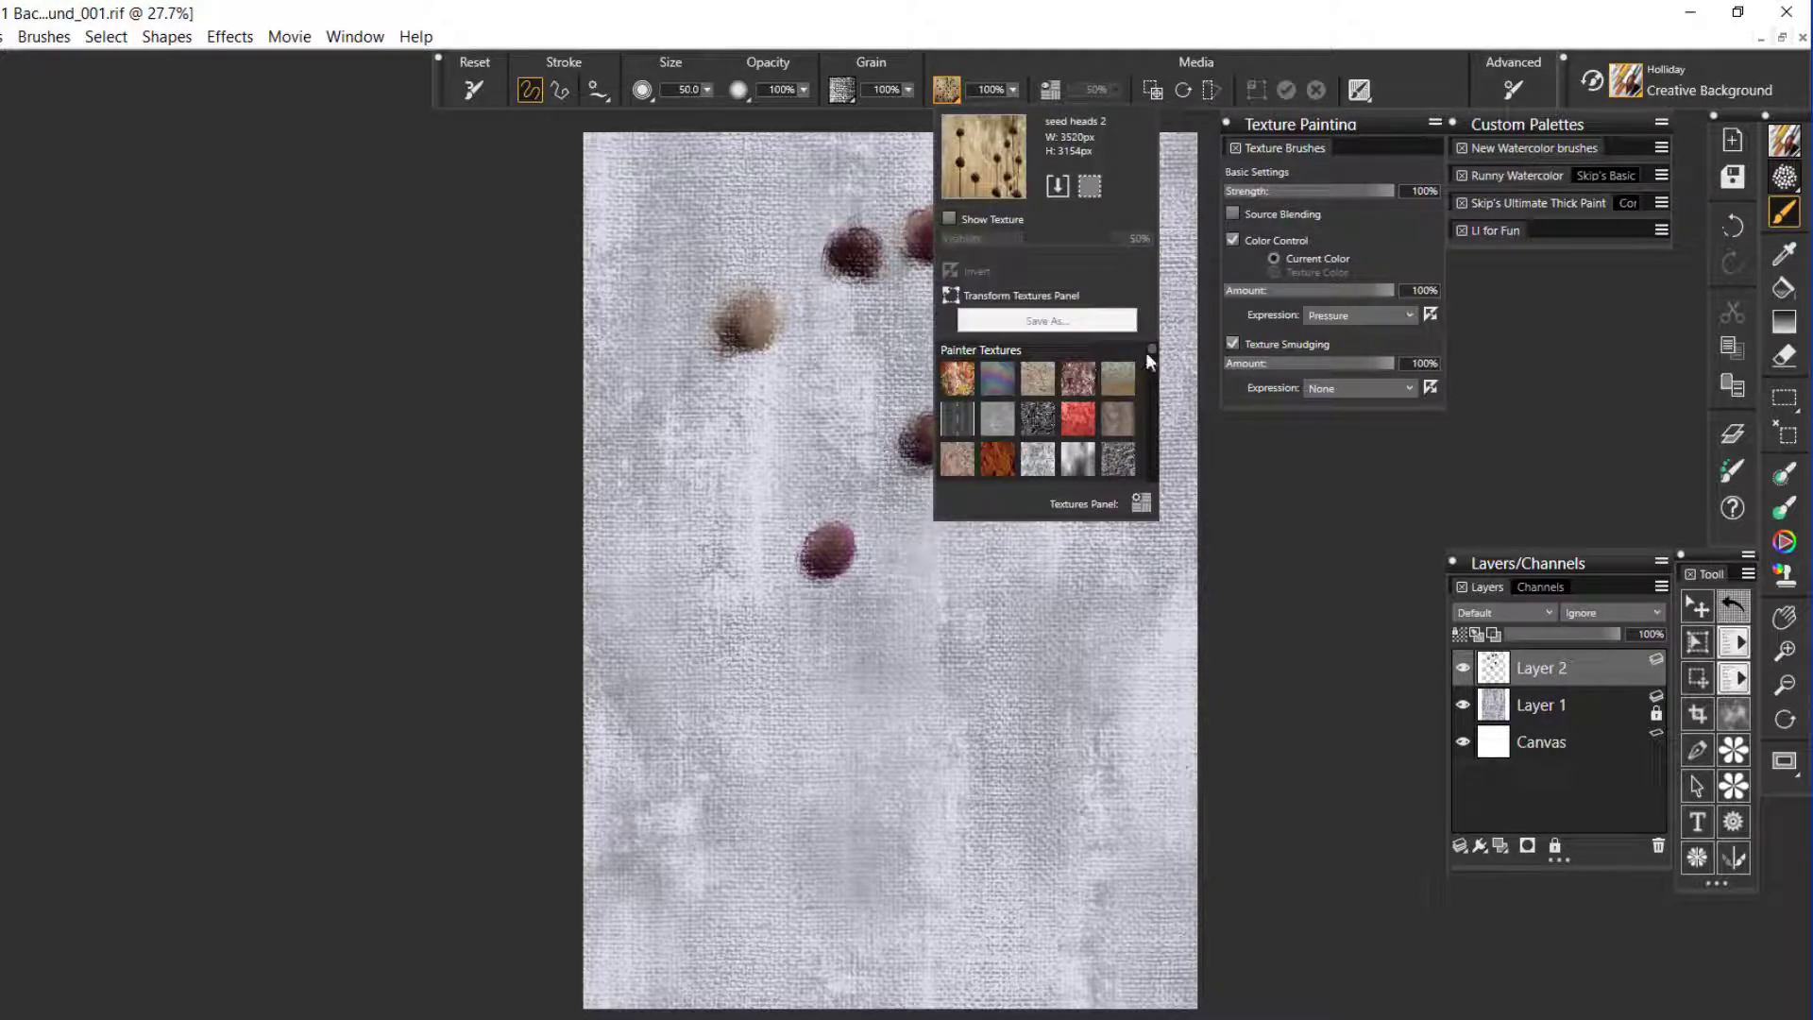
{"action": "scroll", "coordinate": [1154, 357], "scroll_direction": "down", "scroll_amount": 1}
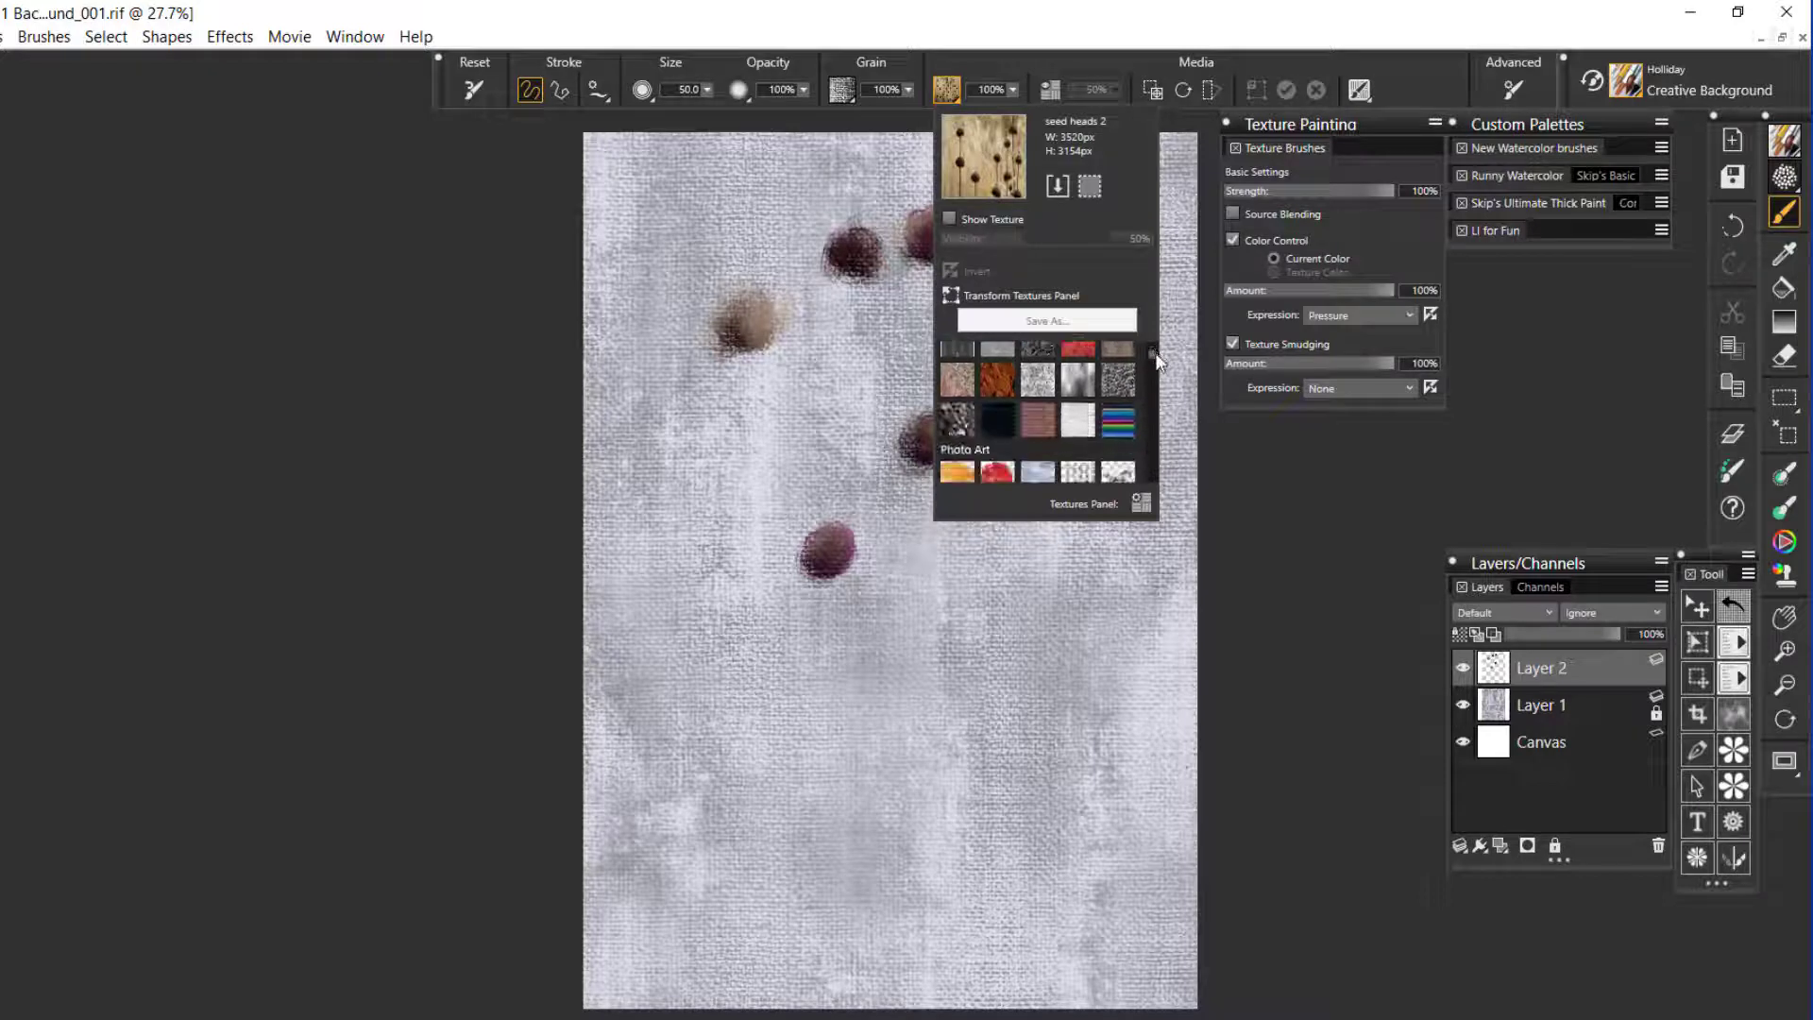
{"action": "mouse_move", "coordinate": [1156, 356]}
{"action": "left_mouse_down"}
{"action": "mouse_move", "coordinate": [1161, 396]}
{"action": "mouse_move", "coordinate": [1151, 384]}
{"action": "left_mouse_up"}
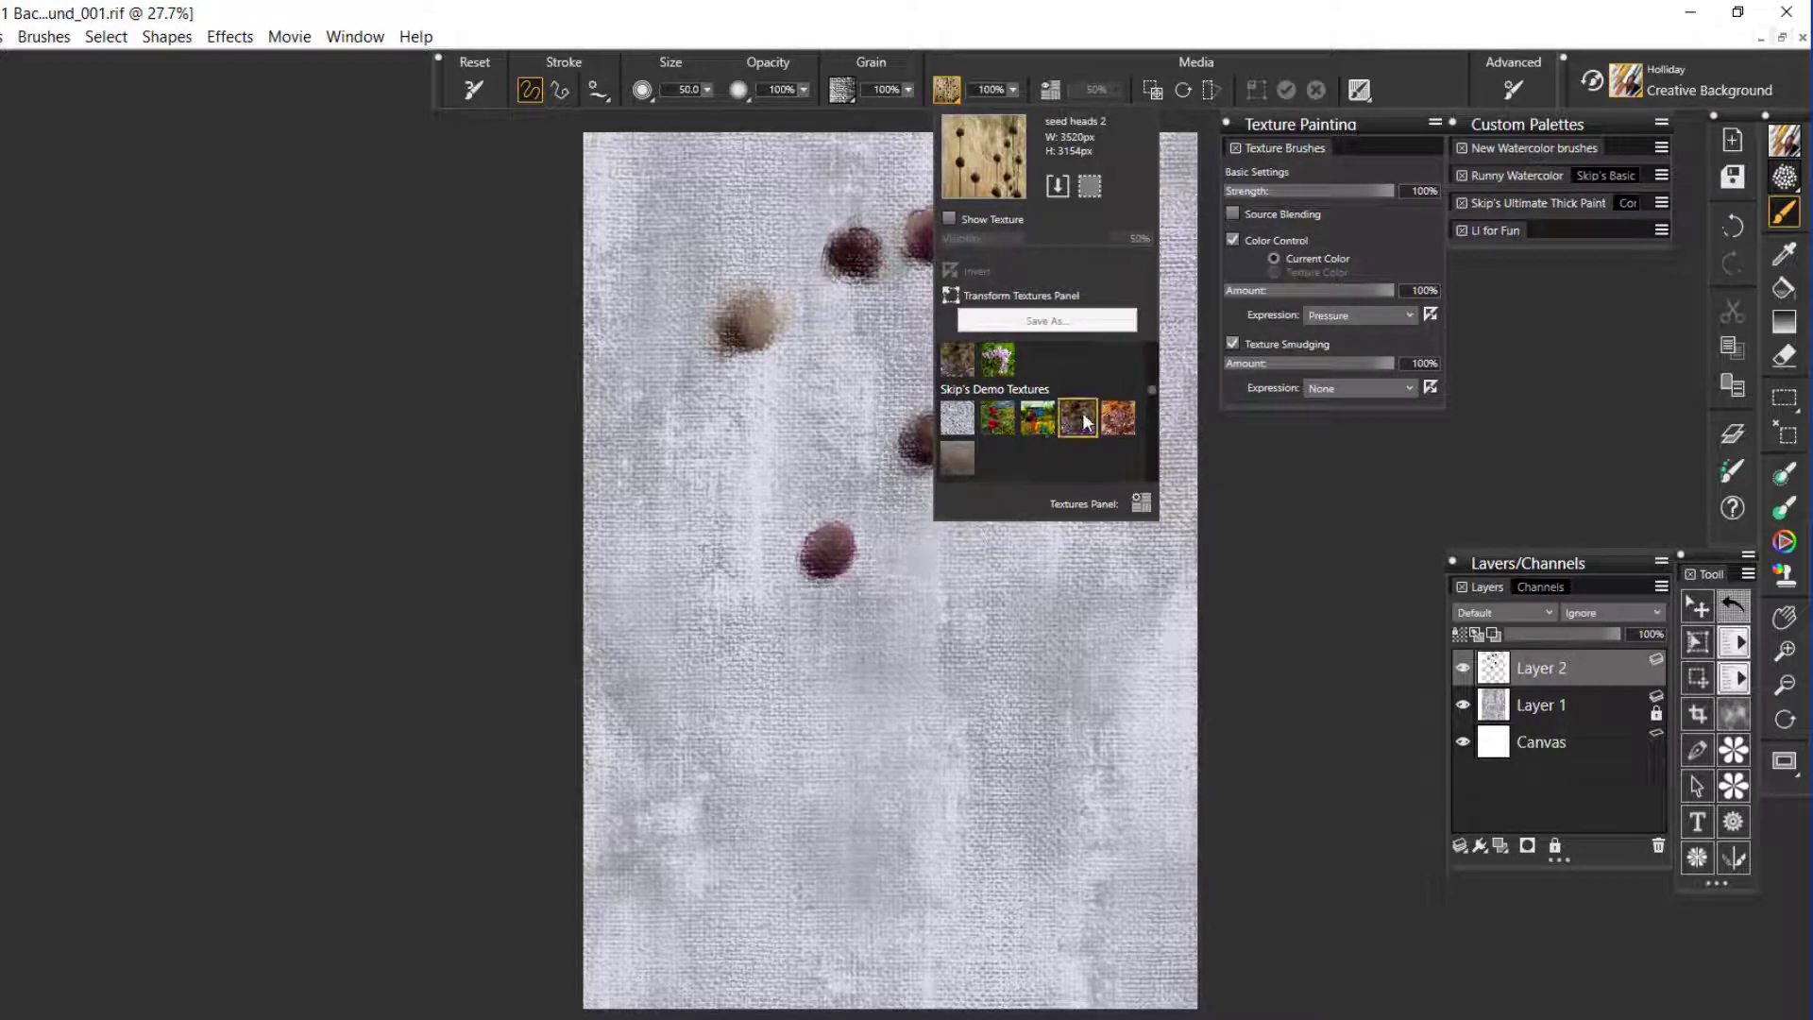
{"action": "left_click", "coordinate": [1082, 421]}
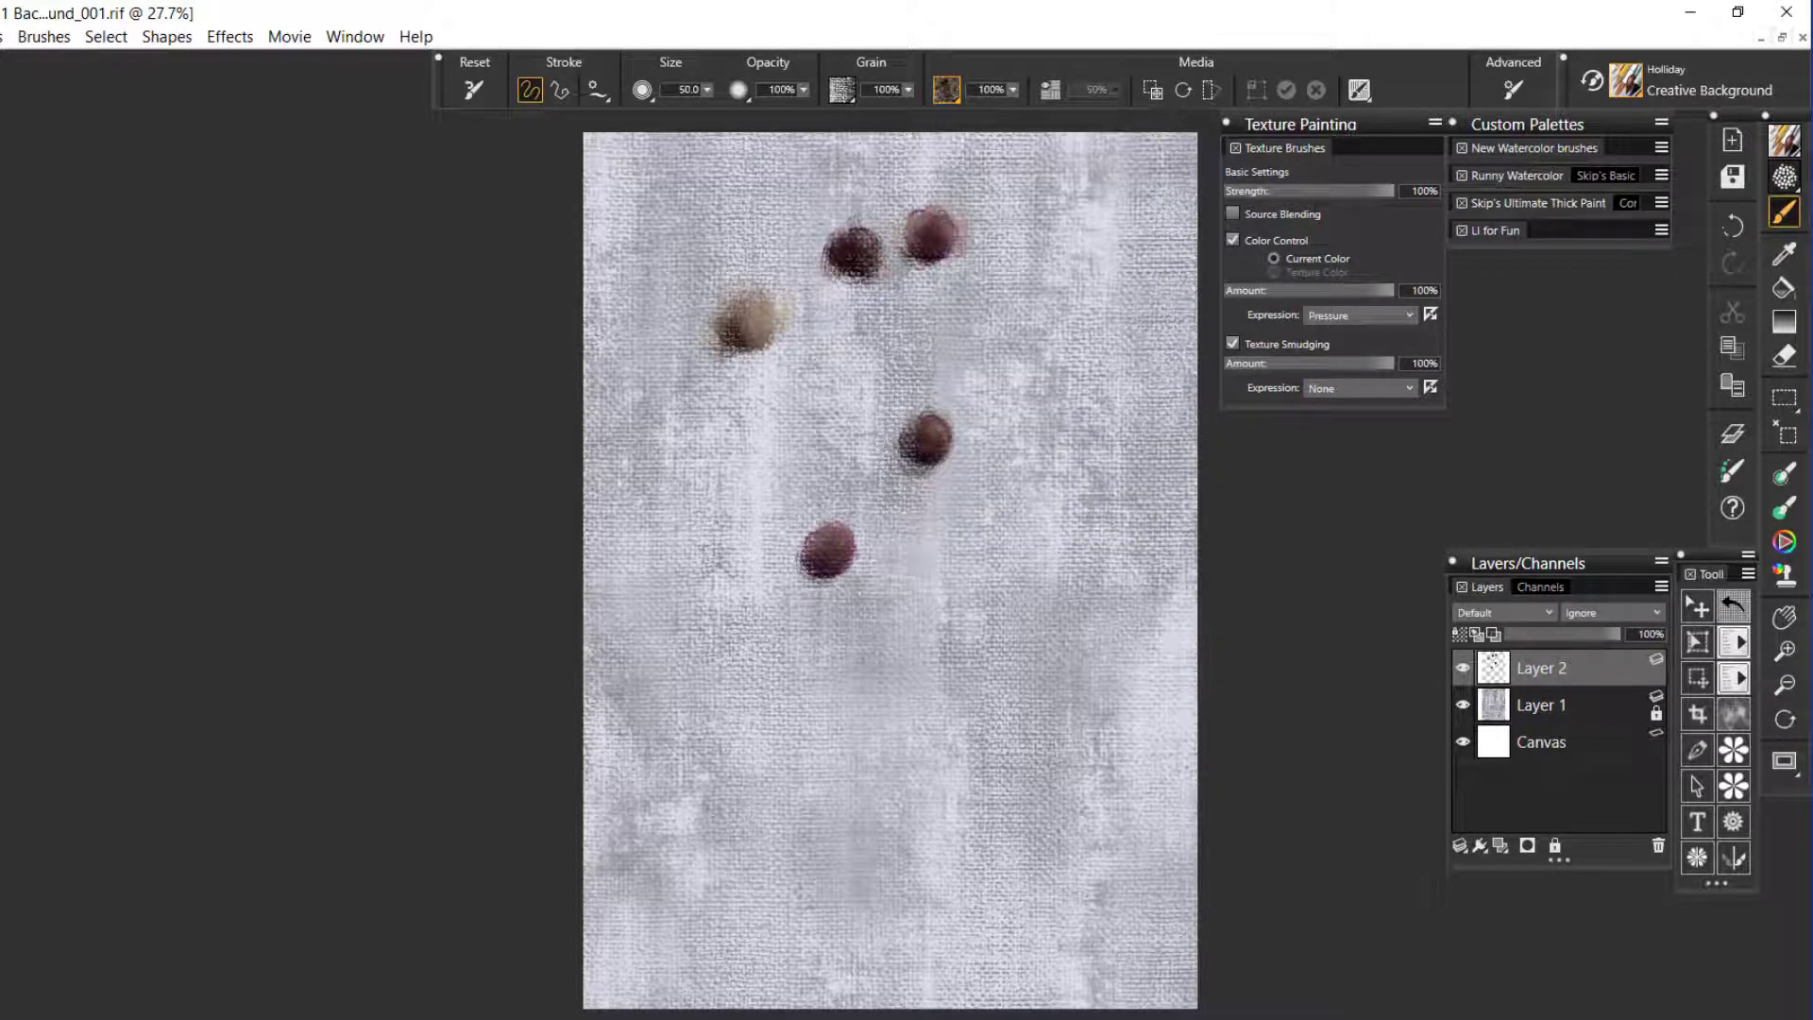
{"action": "left_click", "coordinate": [947, 94]}
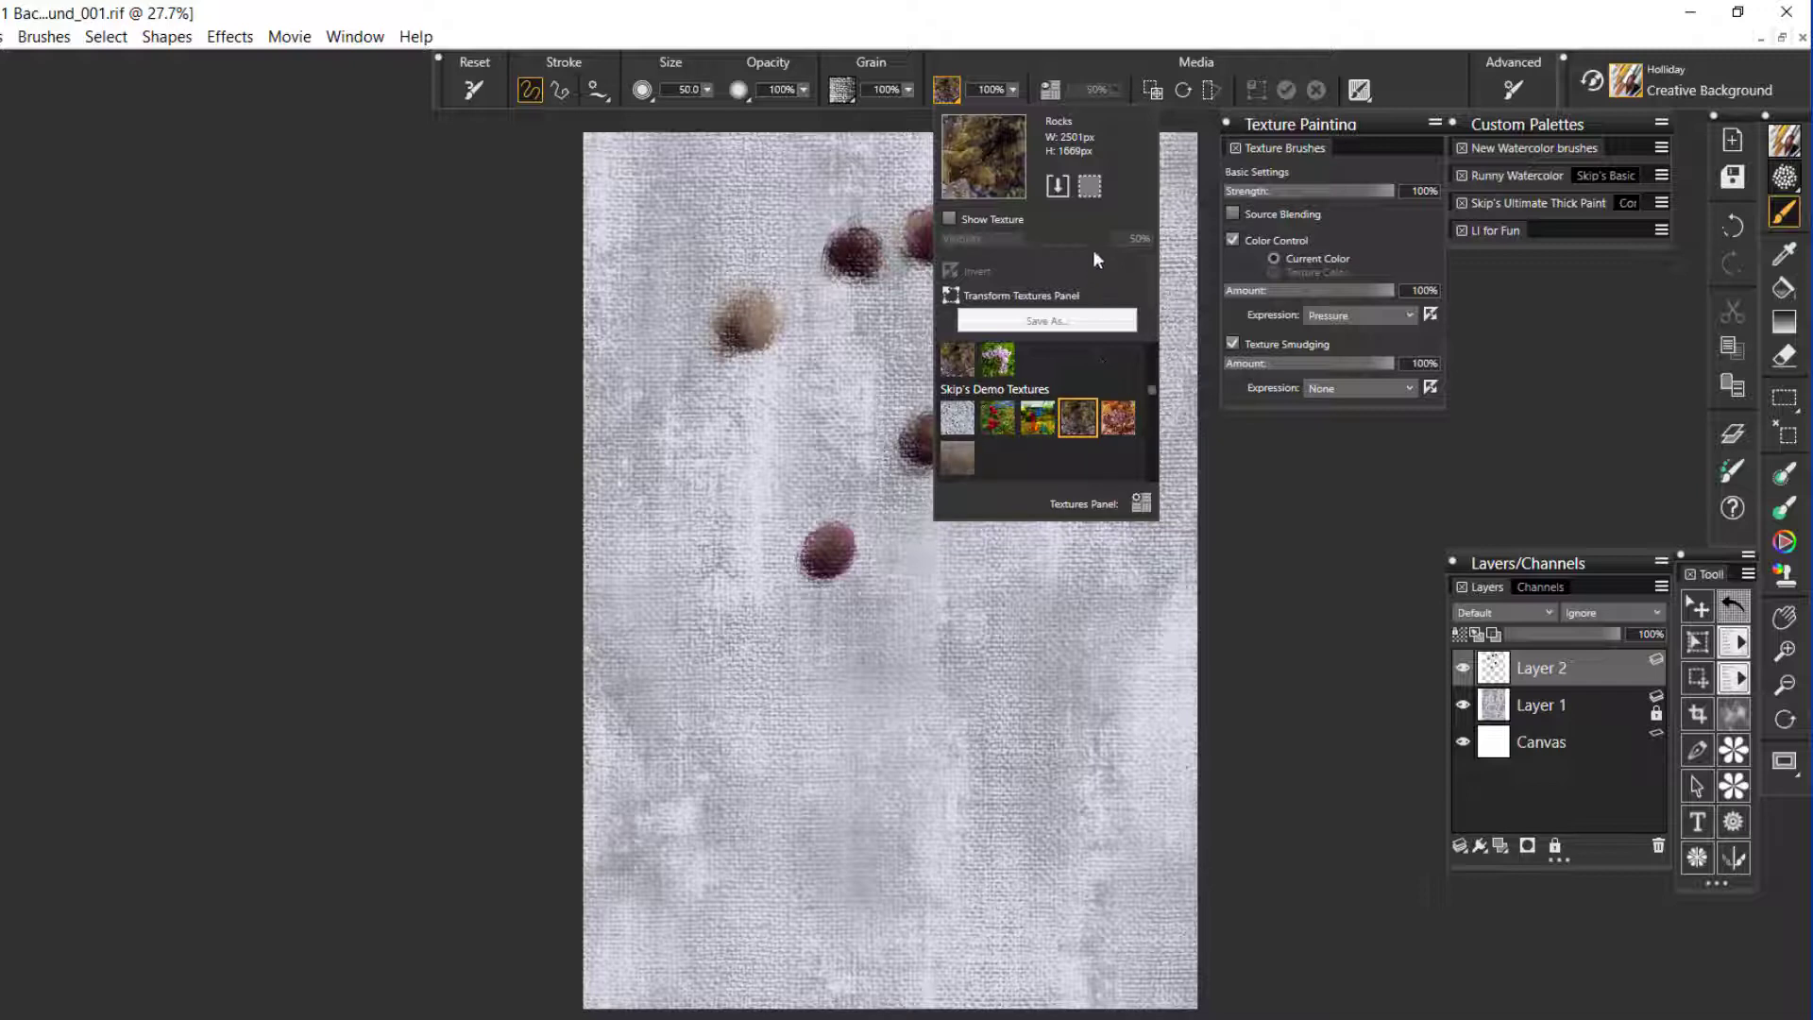
{"action": "left_click", "coordinate": [1047, 90]}
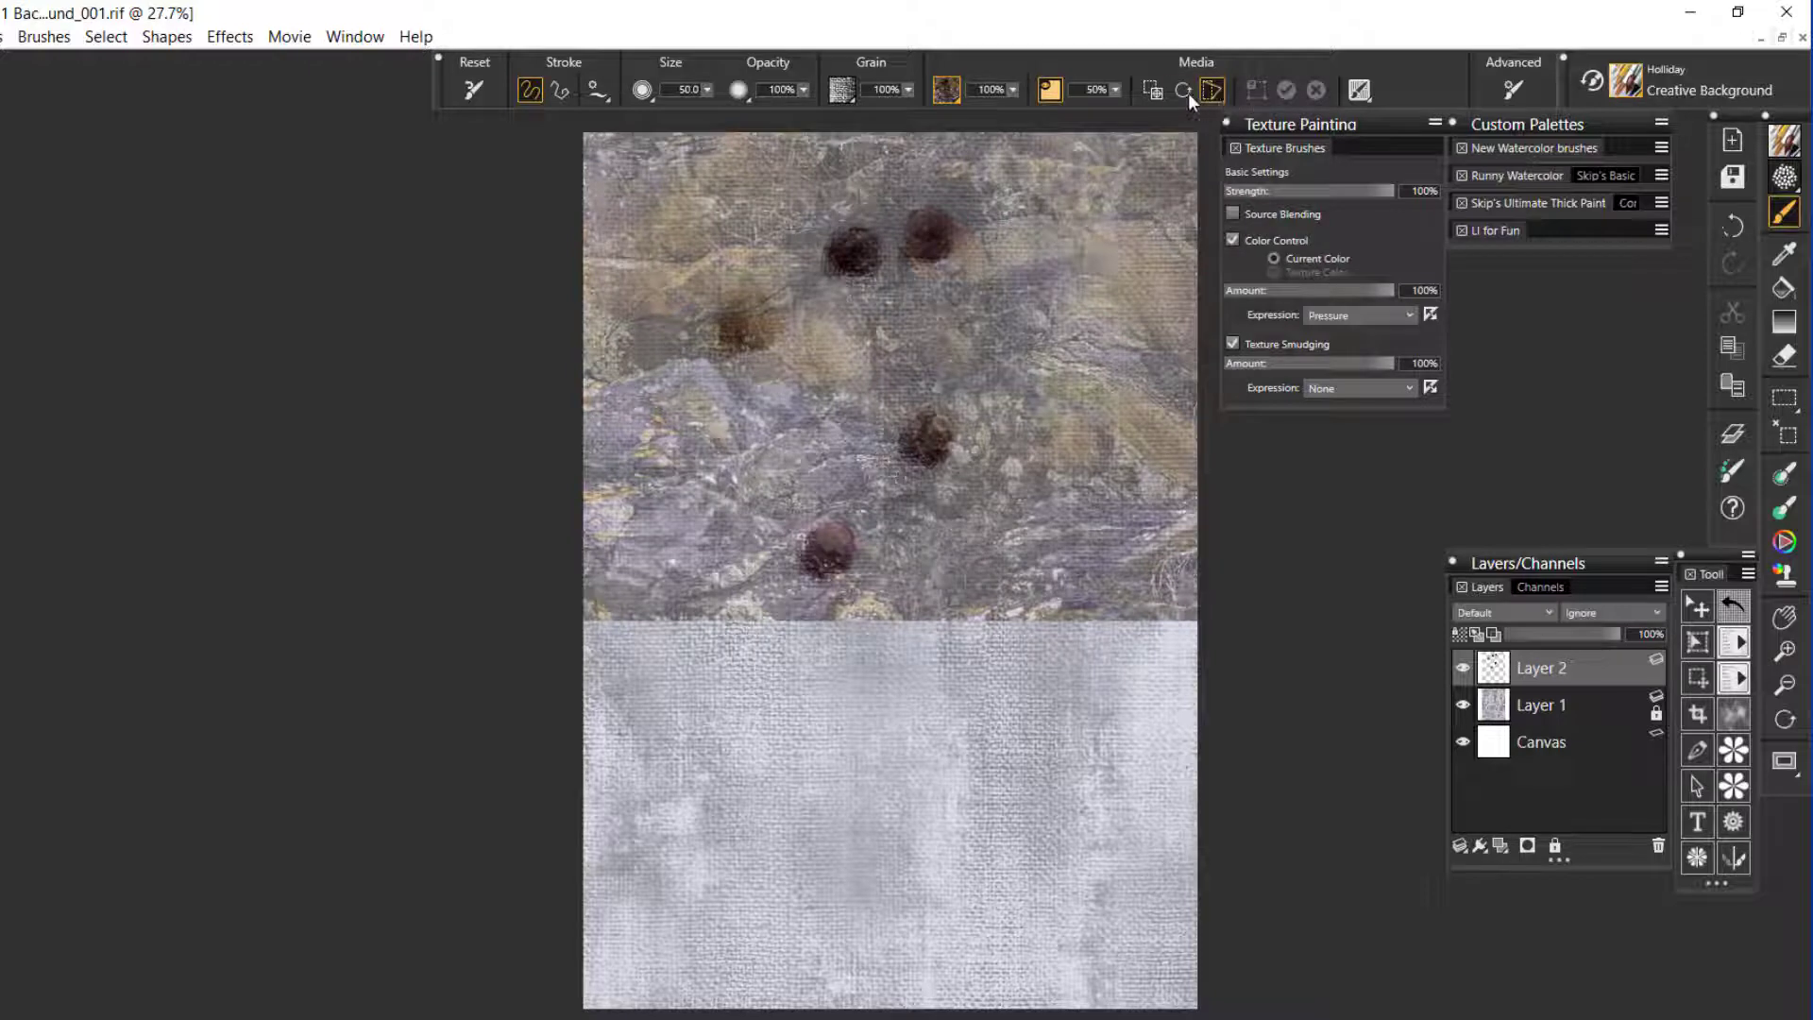
- Stretch the rocks texture vertically to the lower edge of the canvas and apply the transform
{"action": "left_click", "coordinate": [1151, 89]}
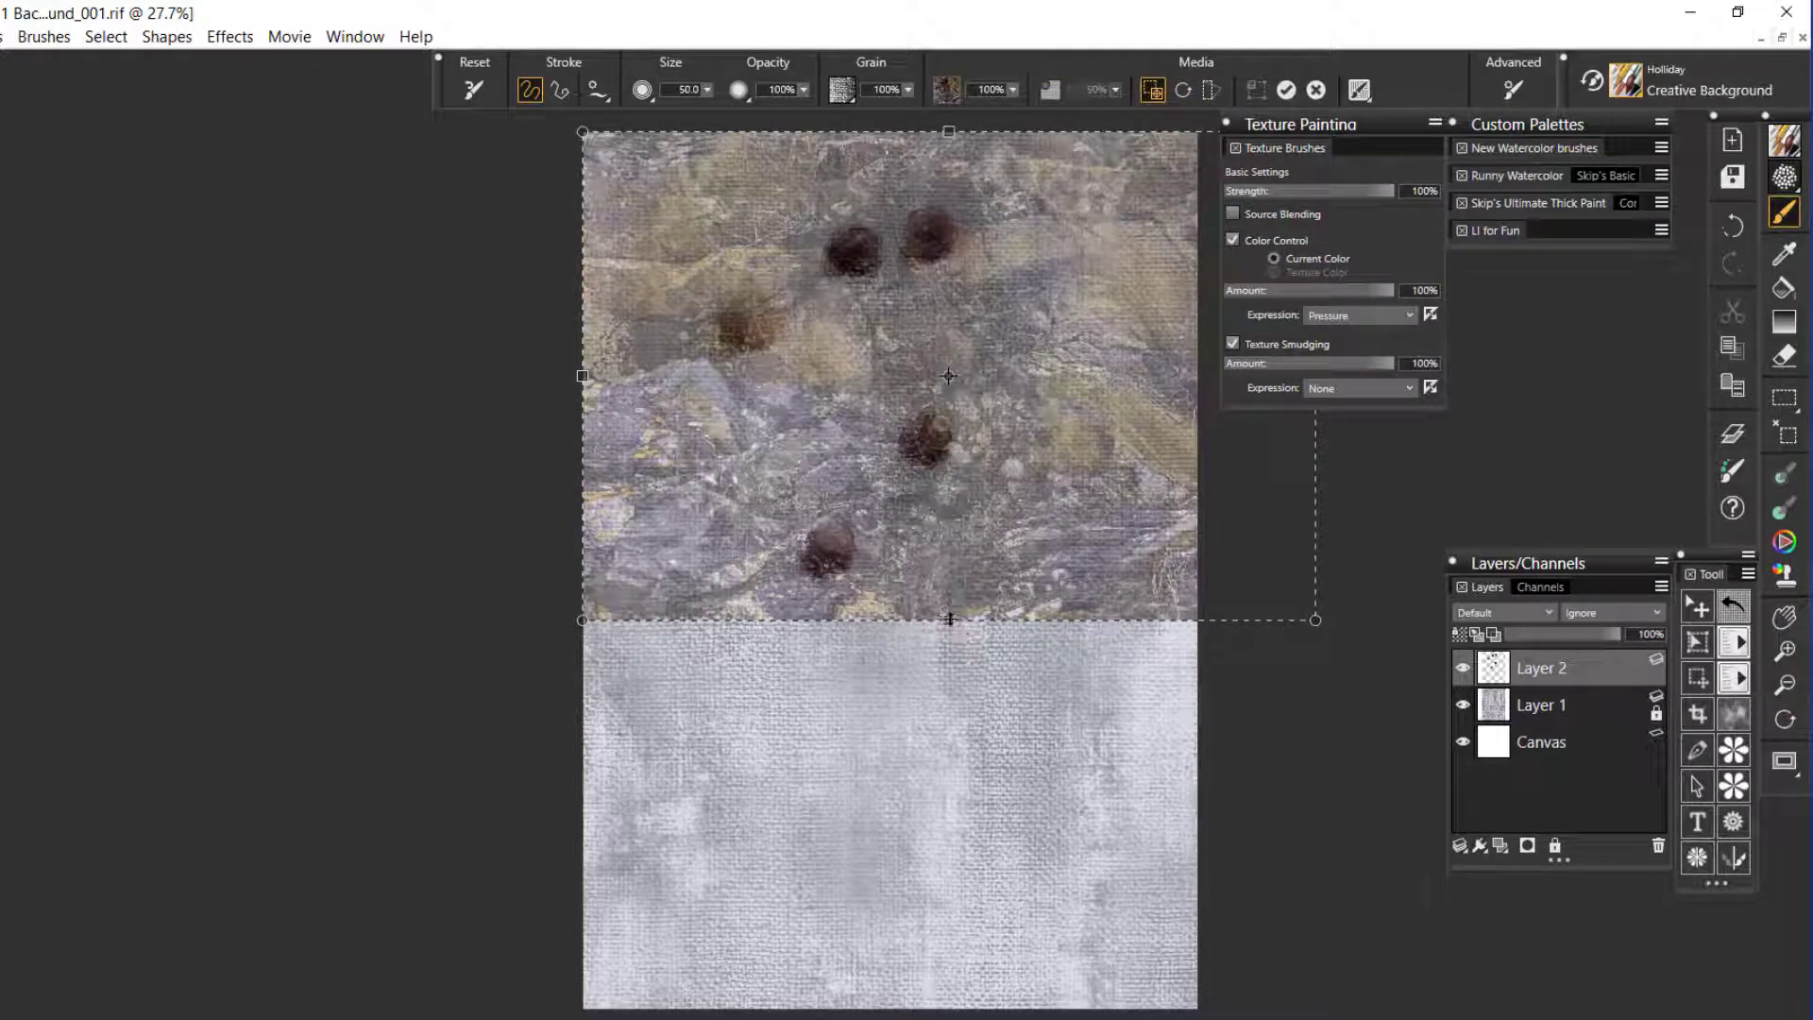
{"action": "left_click_drag", "start_coordinate": [949, 619], "coordinate": [974, 1013]}
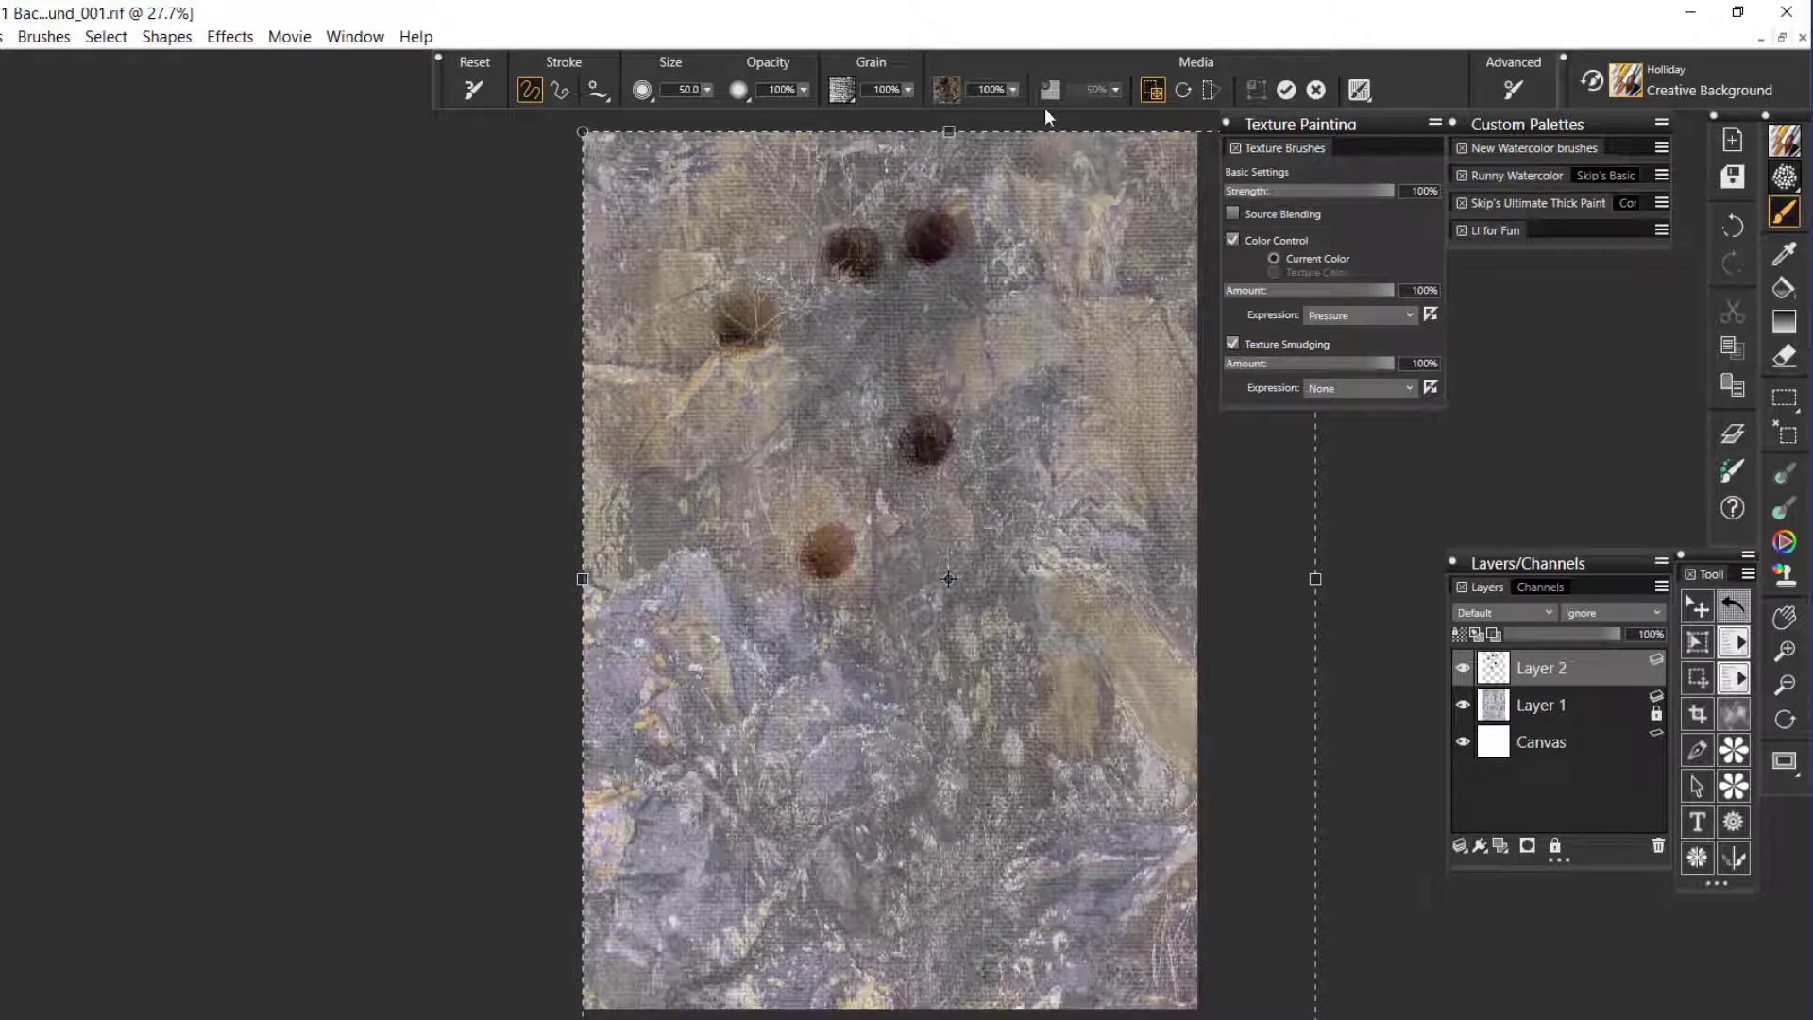
{"action": "left_click", "coordinate": [1285, 90]}
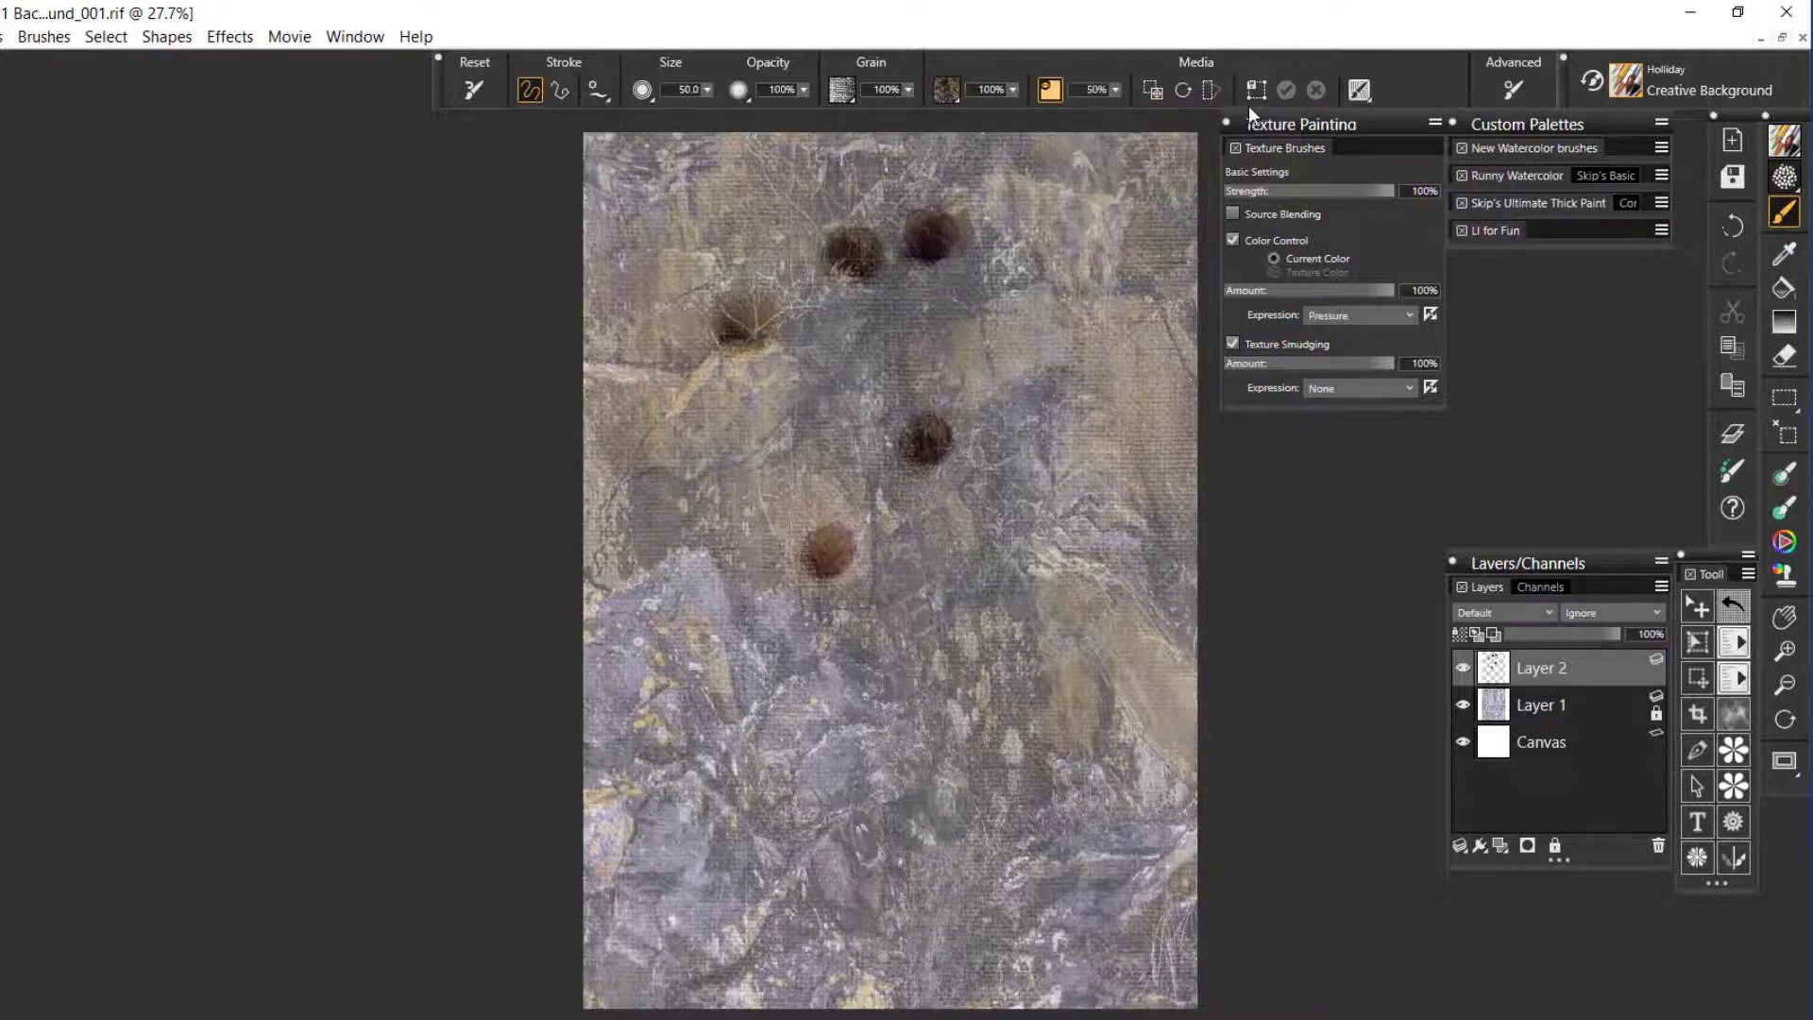
- Save the stretched rocks texture as a new texture and hide the texture overlay
{"action": "left_click", "coordinate": [1256, 90]}
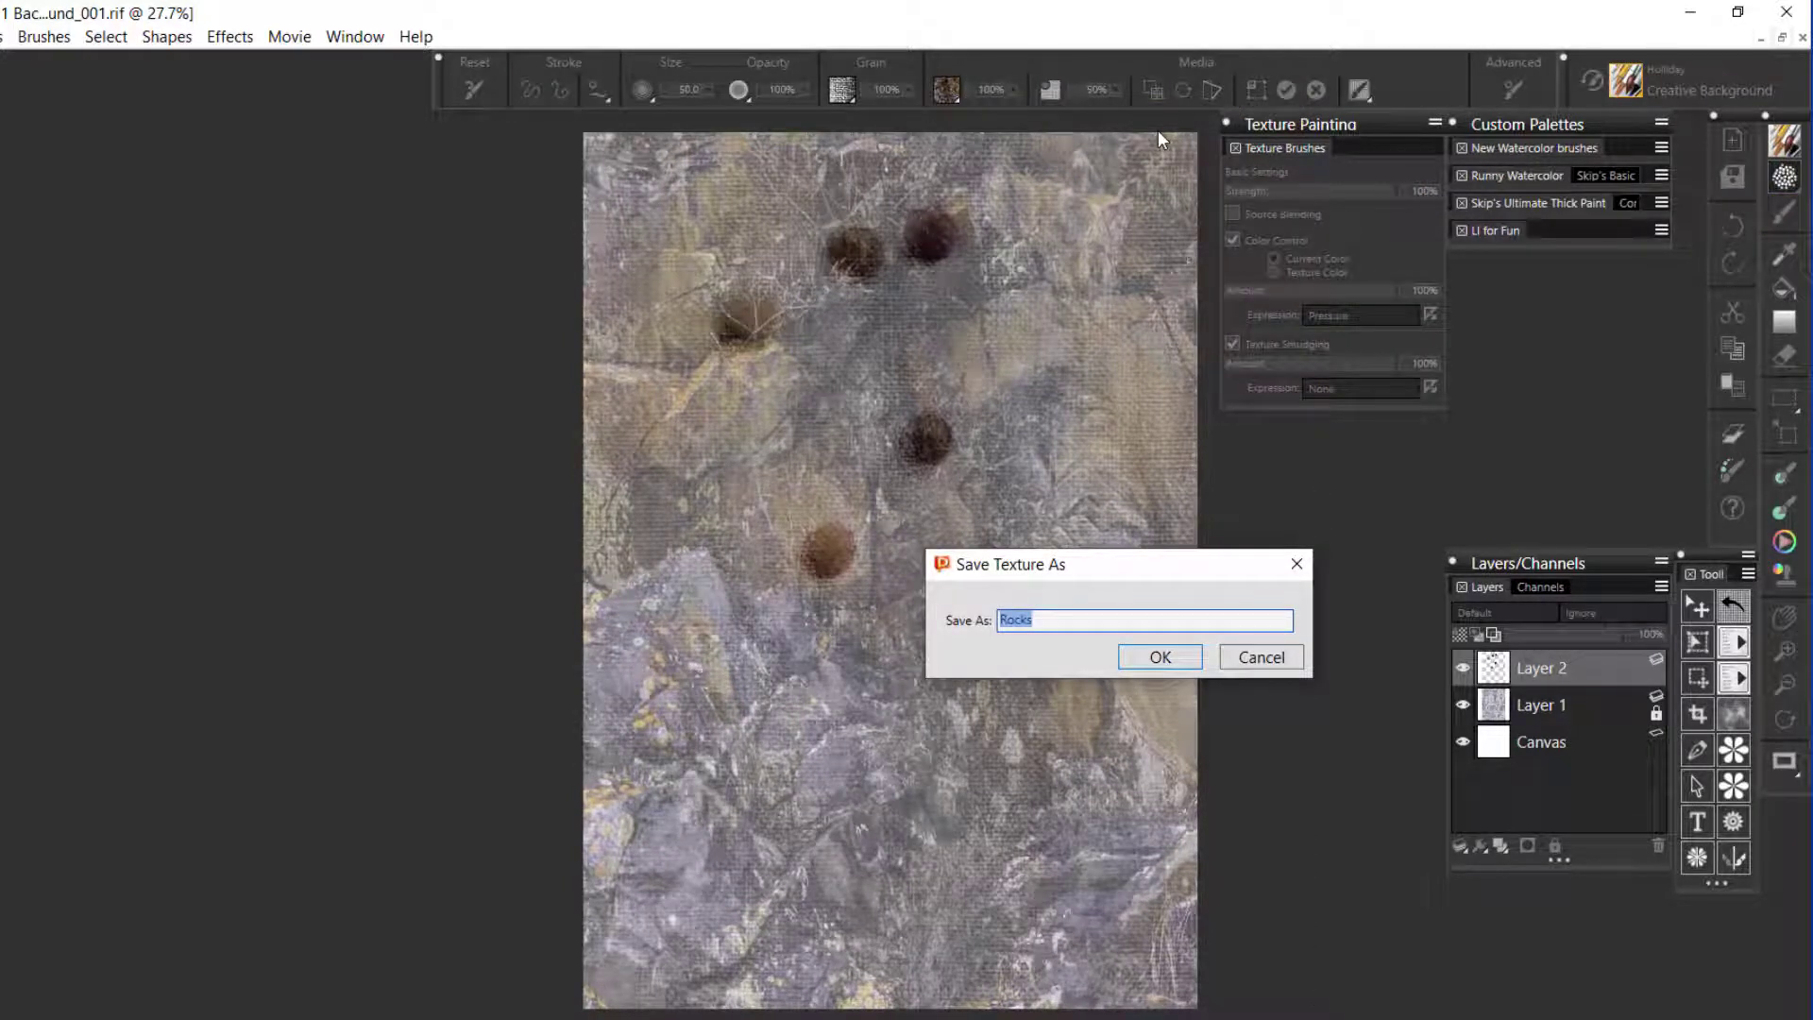
{"action": "key", "text": "BackSpace"}
{"action": "type", "text": "2"}
{"action": "key", "text": "BackSpace"}
{"action": "left_click", "coordinate": [1167, 661]}
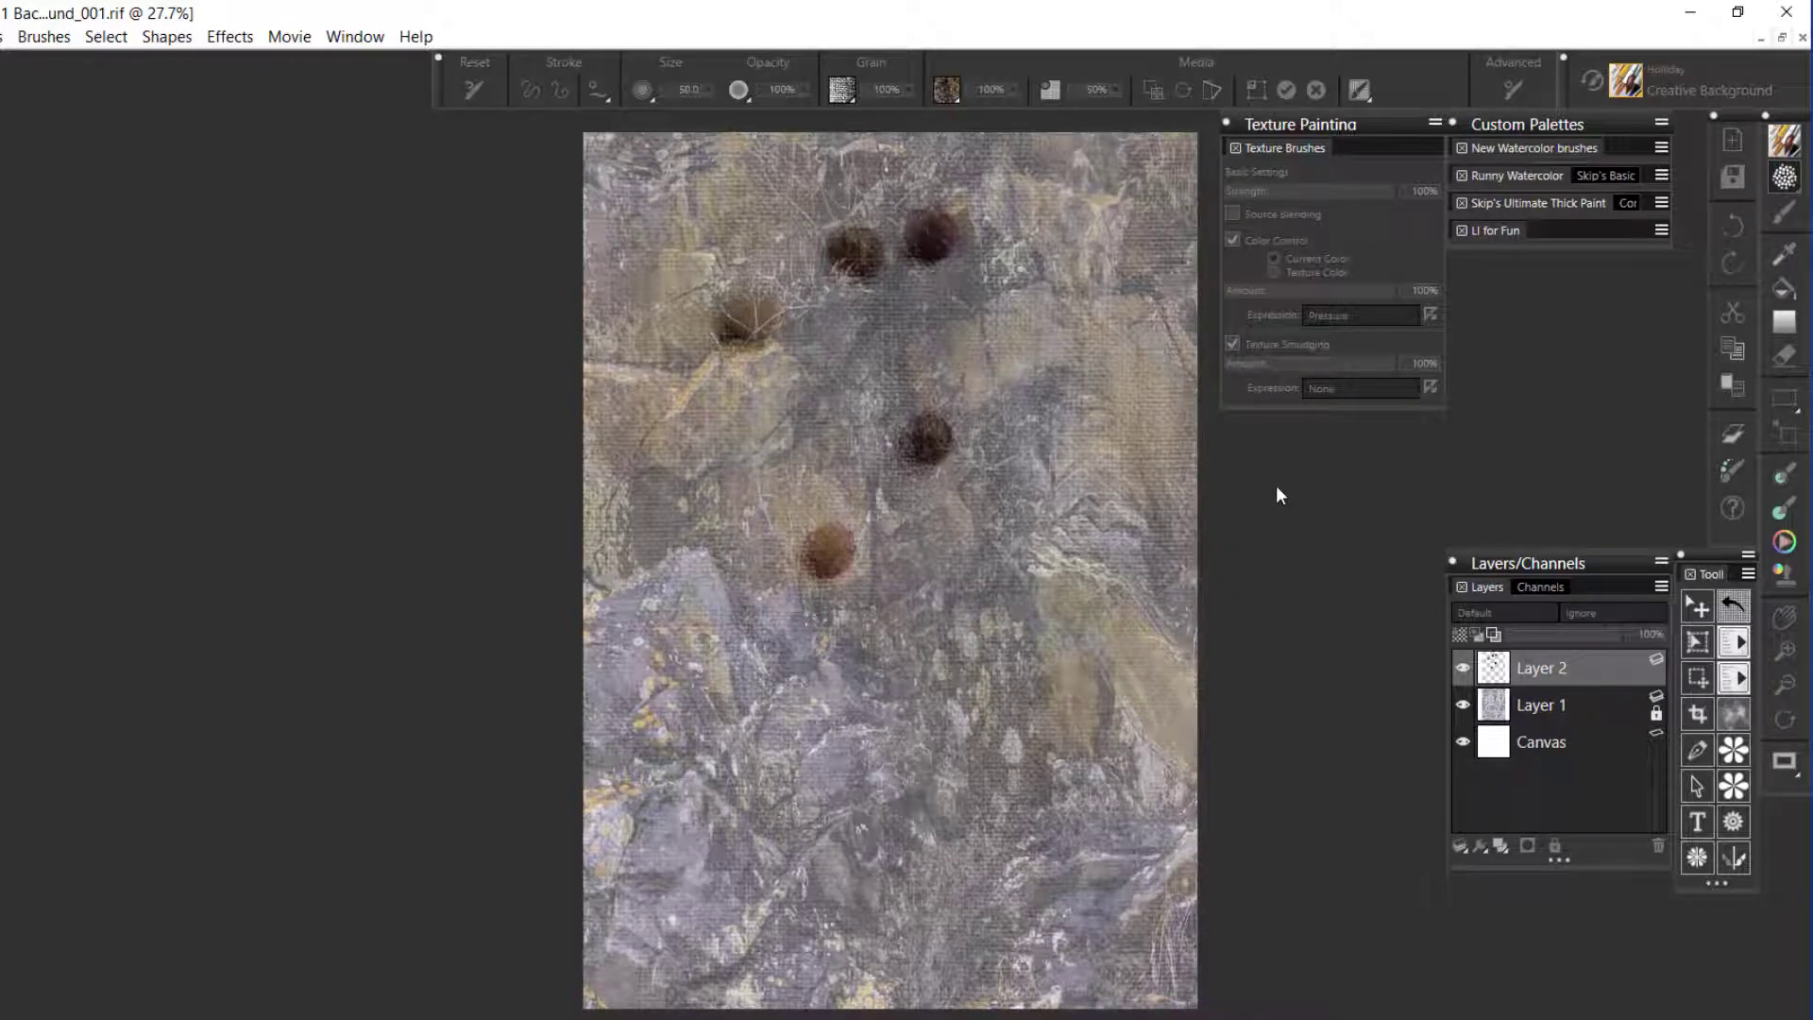
{"action": "left_click", "coordinate": [1052, 89]}
{"action": "left_click", "coordinate": [1054, 88]}
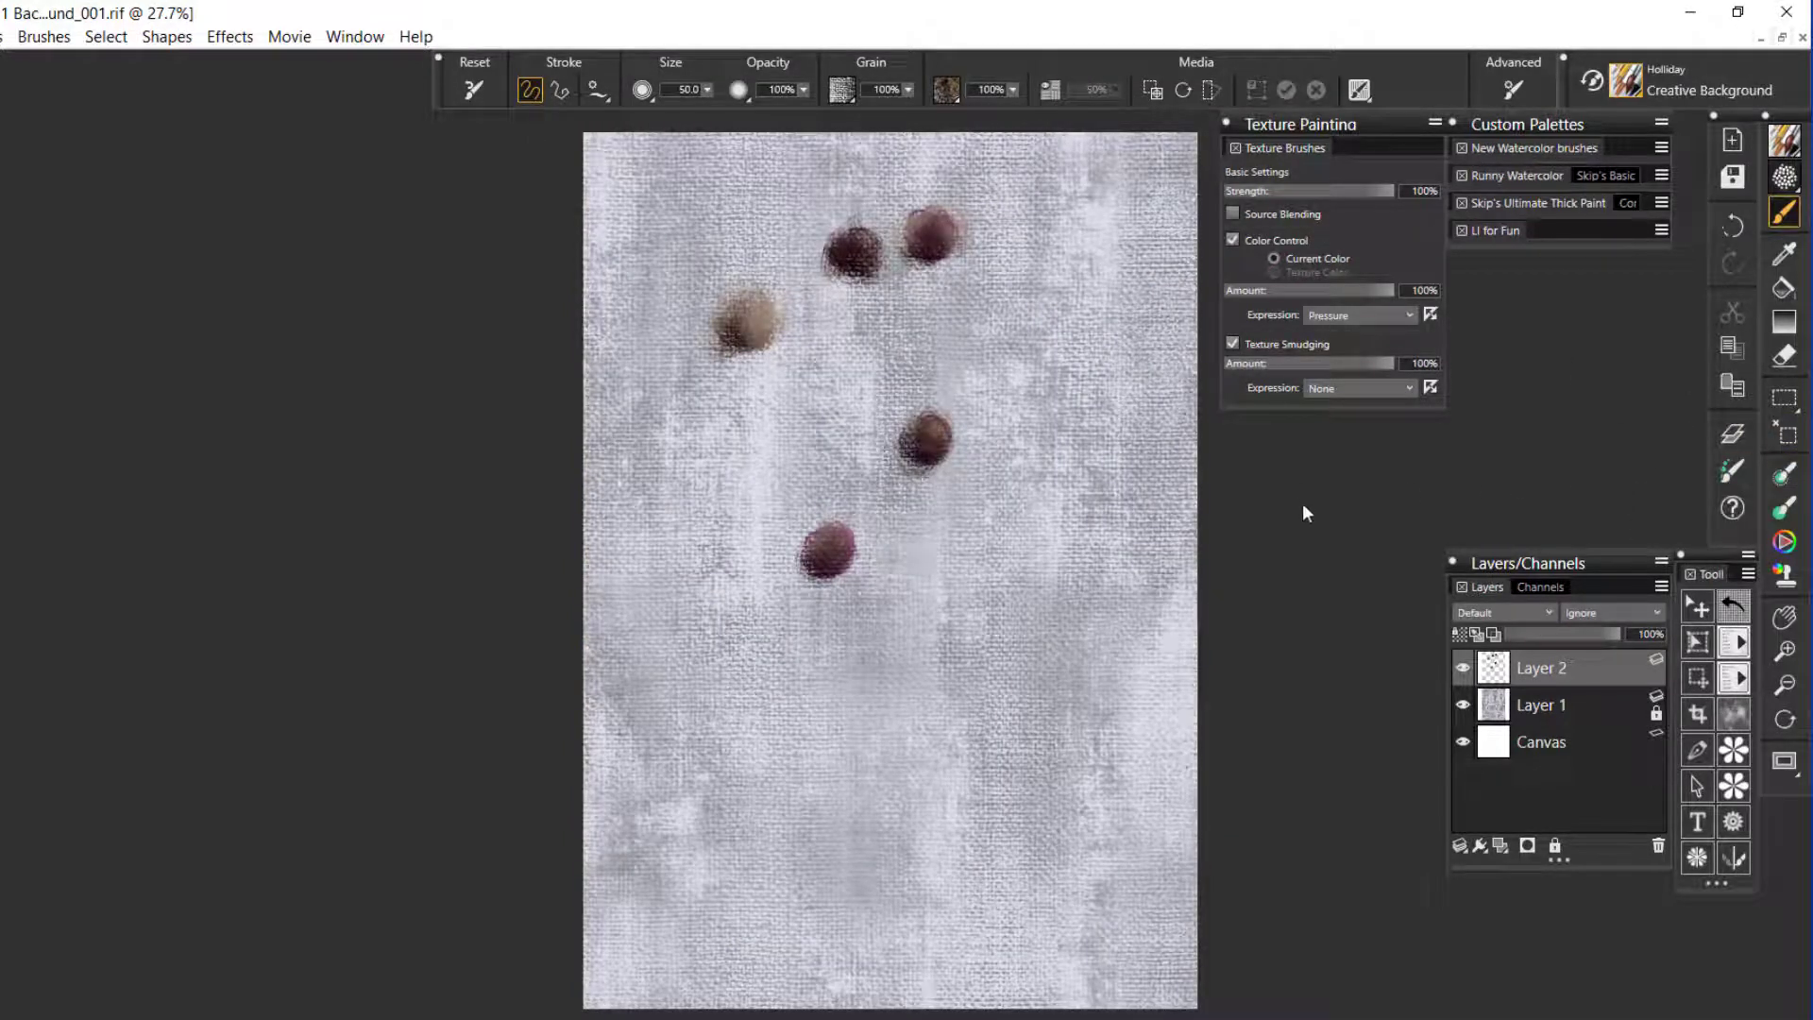
- Set the brush size to about 123.4 and switch to Outlook
{"action": "left_click_drag", "start_coordinate": [1303, 506], "coordinate": [1342, 459]}
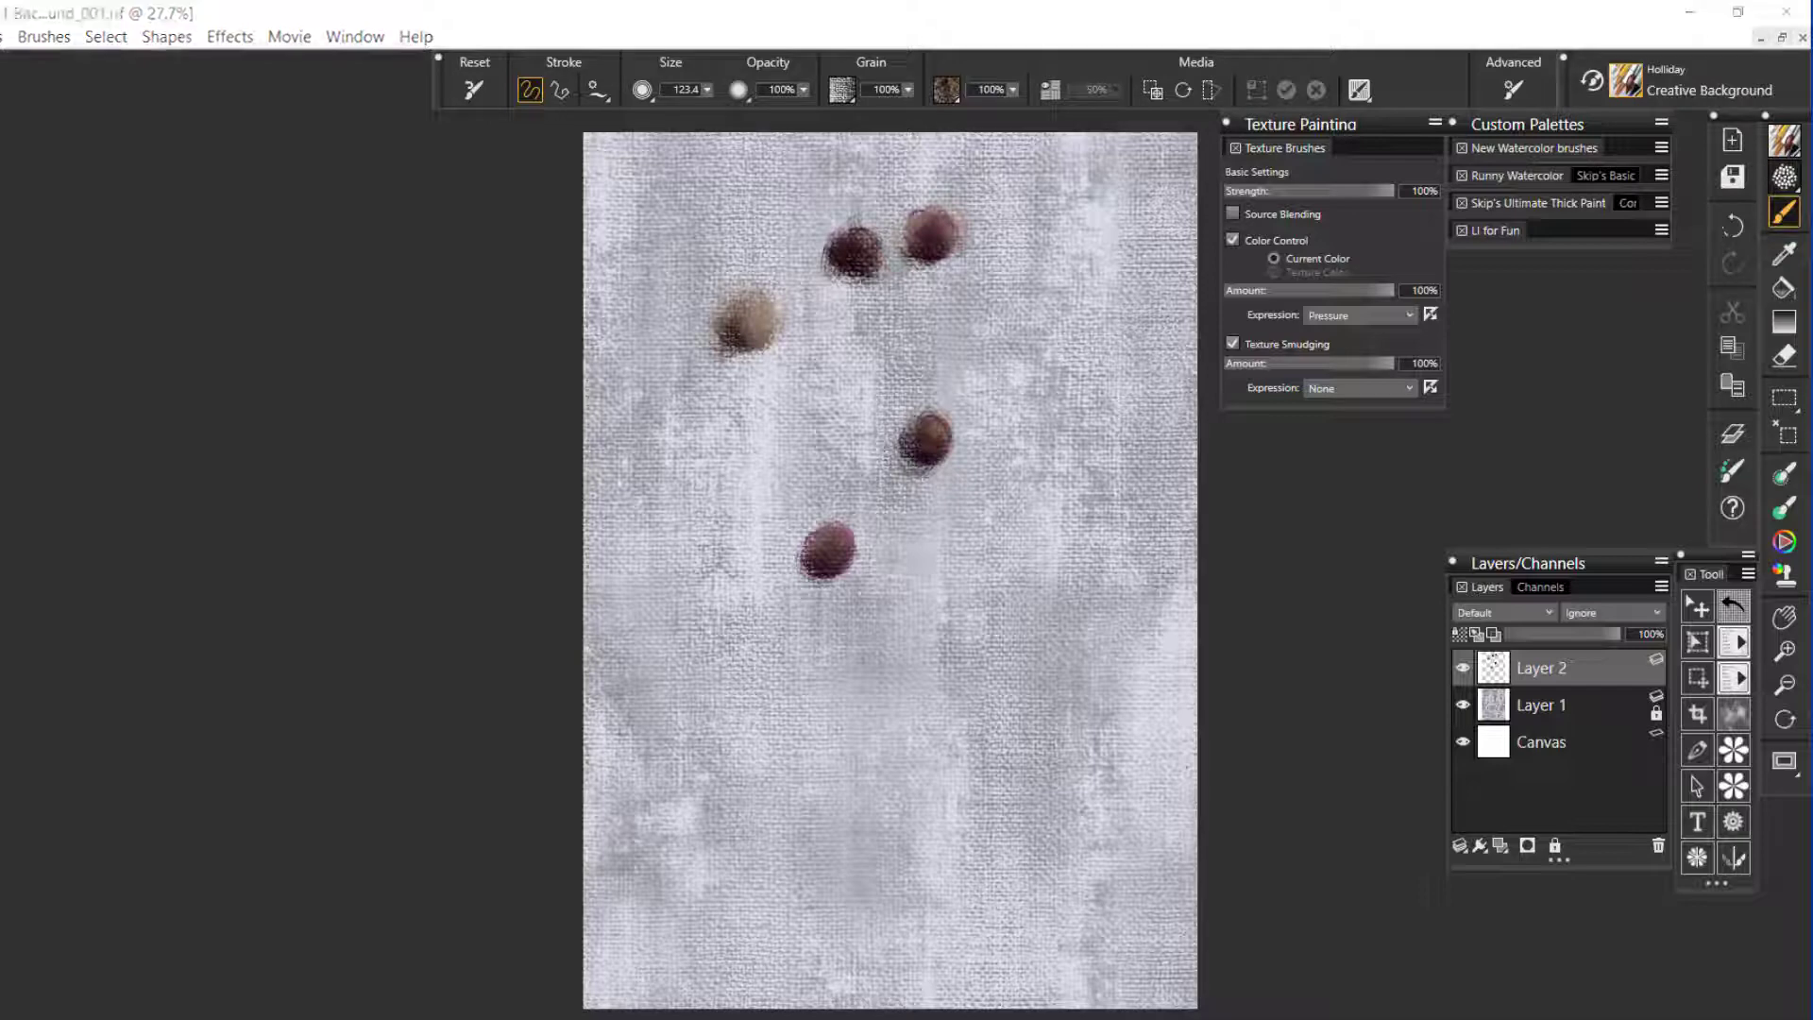
{"action": "key", "text": "alt+Tab"}
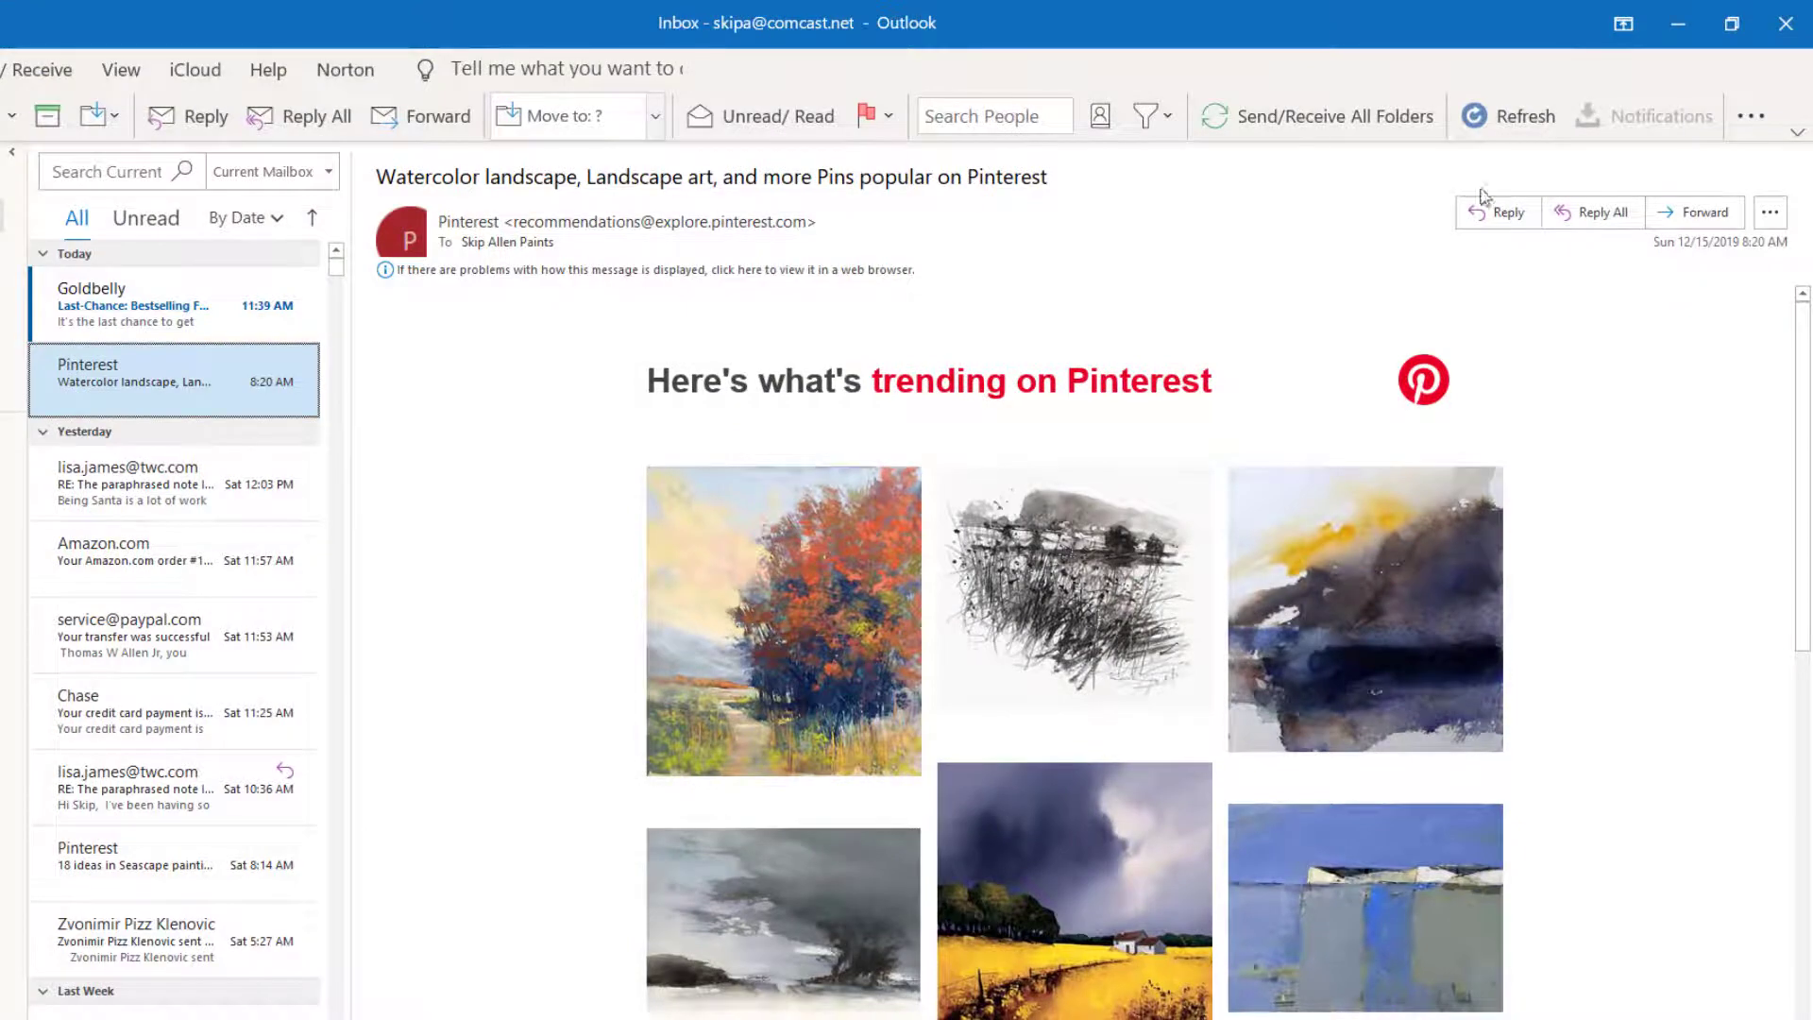
- Close Outlook and paint the stretched rocks texture over the whole canvas on Layer 2
{"action": "left_click", "coordinate": [1788, 20]}
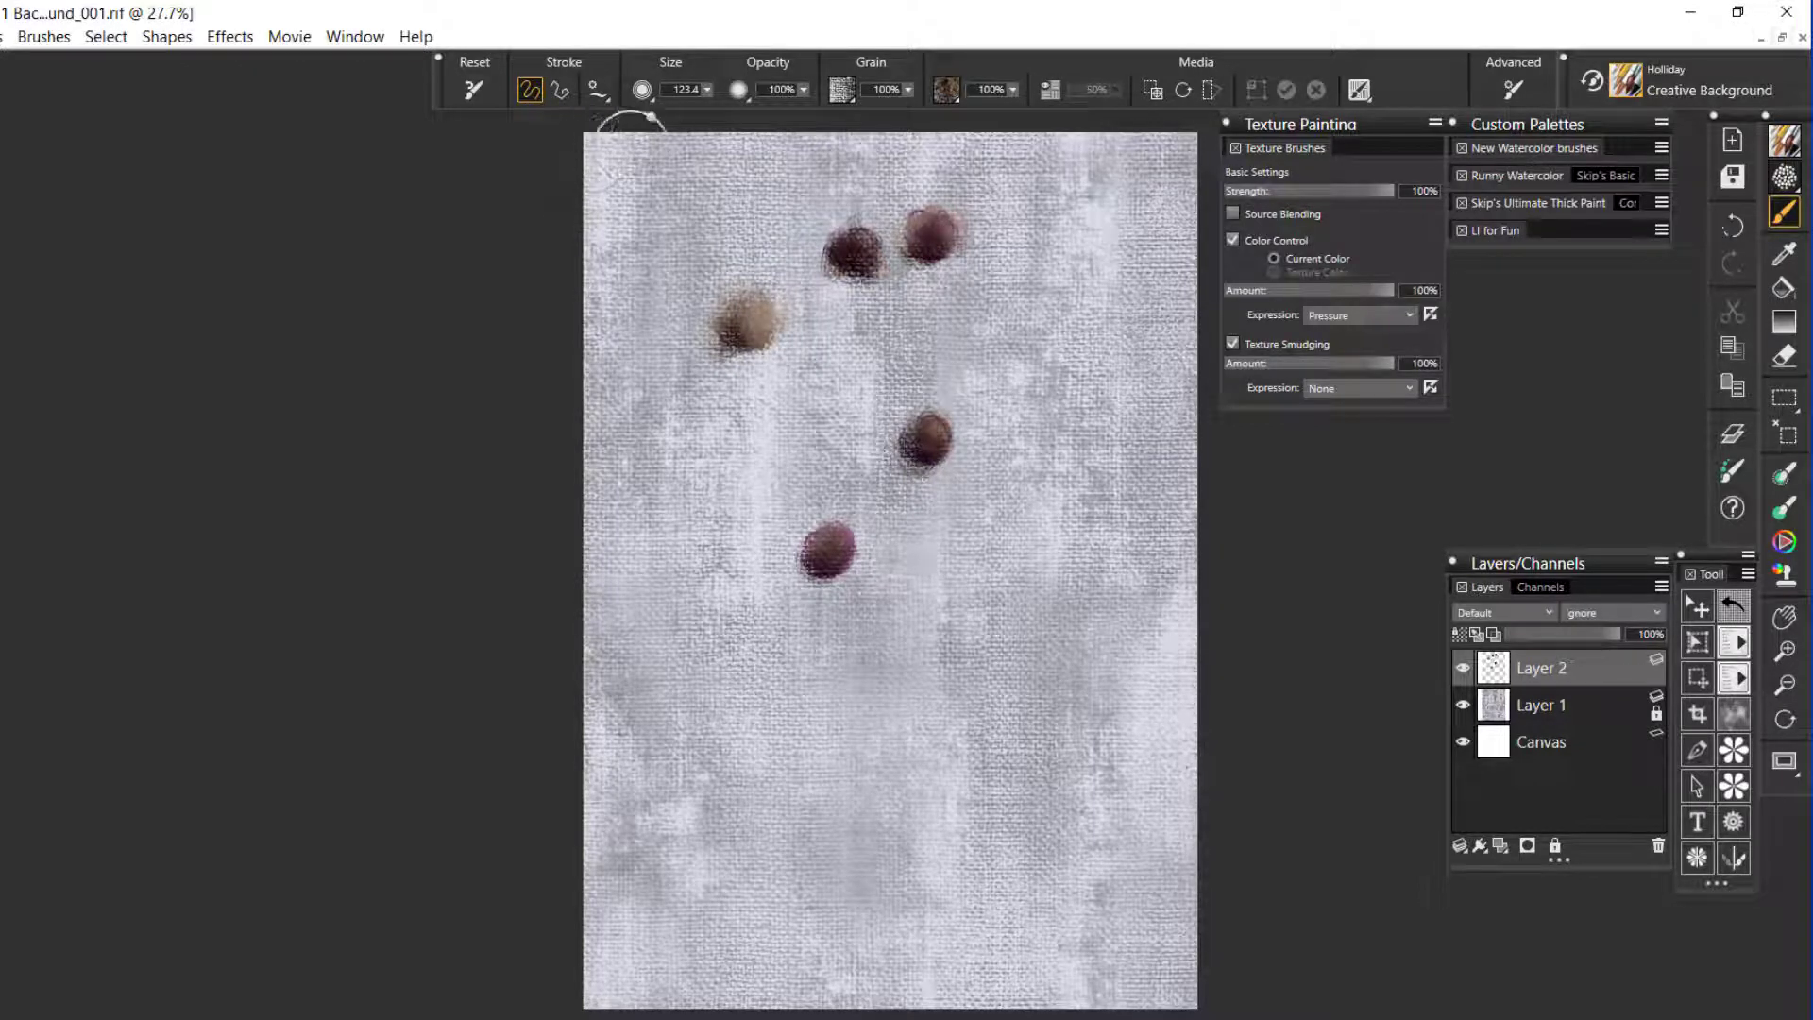
{"action": "mouse_move", "coordinate": [590, 168]}
{"action": "left_mouse_down"}
{"action": "mouse_move", "coordinate": [642, 170]}
{"action": "mouse_move", "coordinate": [626, 160]}
{"action": "mouse_move", "coordinate": [640, 213]}
{"action": "mouse_move", "coordinate": [670, 147]}
{"action": "mouse_move", "coordinate": [635, 135]}
{"action": "mouse_move", "coordinate": [598, 159]}
{"action": "mouse_move", "coordinate": [579, 143]}
{"action": "mouse_move", "coordinate": [690, 149]}
{"action": "mouse_move", "coordinate": [657, 147]}
{"action": "mouse_move", "coordinate": [675, 238]}
{"action": "mouse_move", "coordinate": [652, 242]}
{"action": "mouse_move", "coordinate": [624, 187]}
{"action": "mouse_move", "coordinate": [604, 209]}
{"action": "mouse_move", "coordinate": [615, 262]}
{"action": "mouse_move", "coordinate": [711, 170]}
{"action": "mouse_move", "coordinate": [678, 147]}
{"action": "mouse_move", "coordinate": [572, 137]}
{"action": "mouse_move", "coordinate": [648, 129]}
{"action": "mouse_move", "coordinate": [694, 229]}
{"action": "mouse_move", "coordinate": [725, 231]}
{"action": "mouse_move", "coordinate": [788, 153]}
{"action": "mouse_move", "coordinate": [807, 156]}
{"action": "mouse_move", "coordinate": [781, 144]}
{"action": "mouse_move", "coordinate": [818, 154]}
{"action": "mouse_move", "coordinate": [775, 143]}
{"action": "mouse_move", "coordinate": [856, 149]}
{"action": "mouse_move", "coordinate": [855, 195]}
{"action": "mouse_move", "coordinate": [919, 236]}
{"action": "mouse_move", "coordinate": [898, 246]}
{"action": "mouse_move", "coordinate": [878, 186]}
{"action": "mouse_move", "coordinate": [964, 135]}
{"action": "mouse_move", "coordinate": [882, 130]}
{"action": "left_mouse_up"}
{"action": "key", "text": "ctrl+z"}
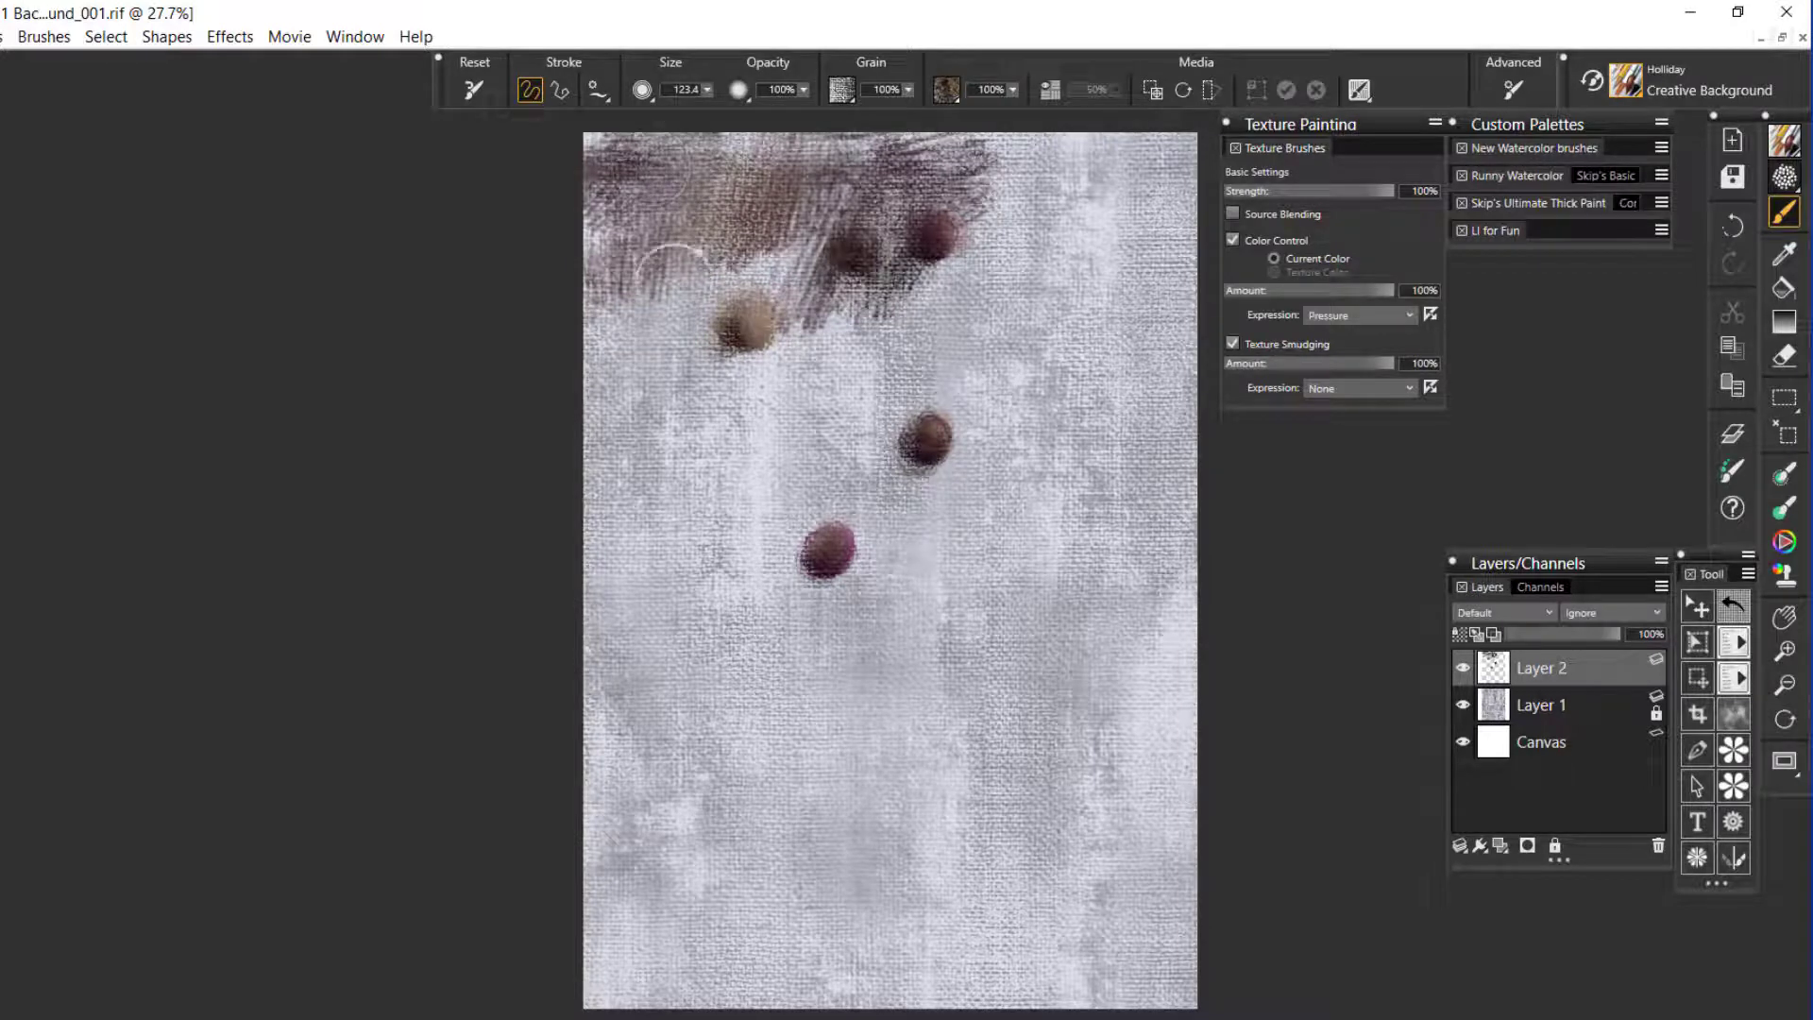
{"action": "mouse_move", "coordinate": [673, 255]}
{"action": "left_mouse_down"}
{"action": "mouse_move", "coordinate": [675, 312]}
{"action": "mouse_move", "coordinate": [740, 275]}
{"action": "mouse_move", "coordinate": [803, 283]}
{"action": "mouse_move", "coordinate": [667, 327]}
{"action": "mouse_move", "coordinate": [607, 283]}
{"action": "mouse_move", "coordinate": [599, 230]}
{"action": "mouse_move", "coordinate": [777, 121]}
{"action": "left_mouse_up"}
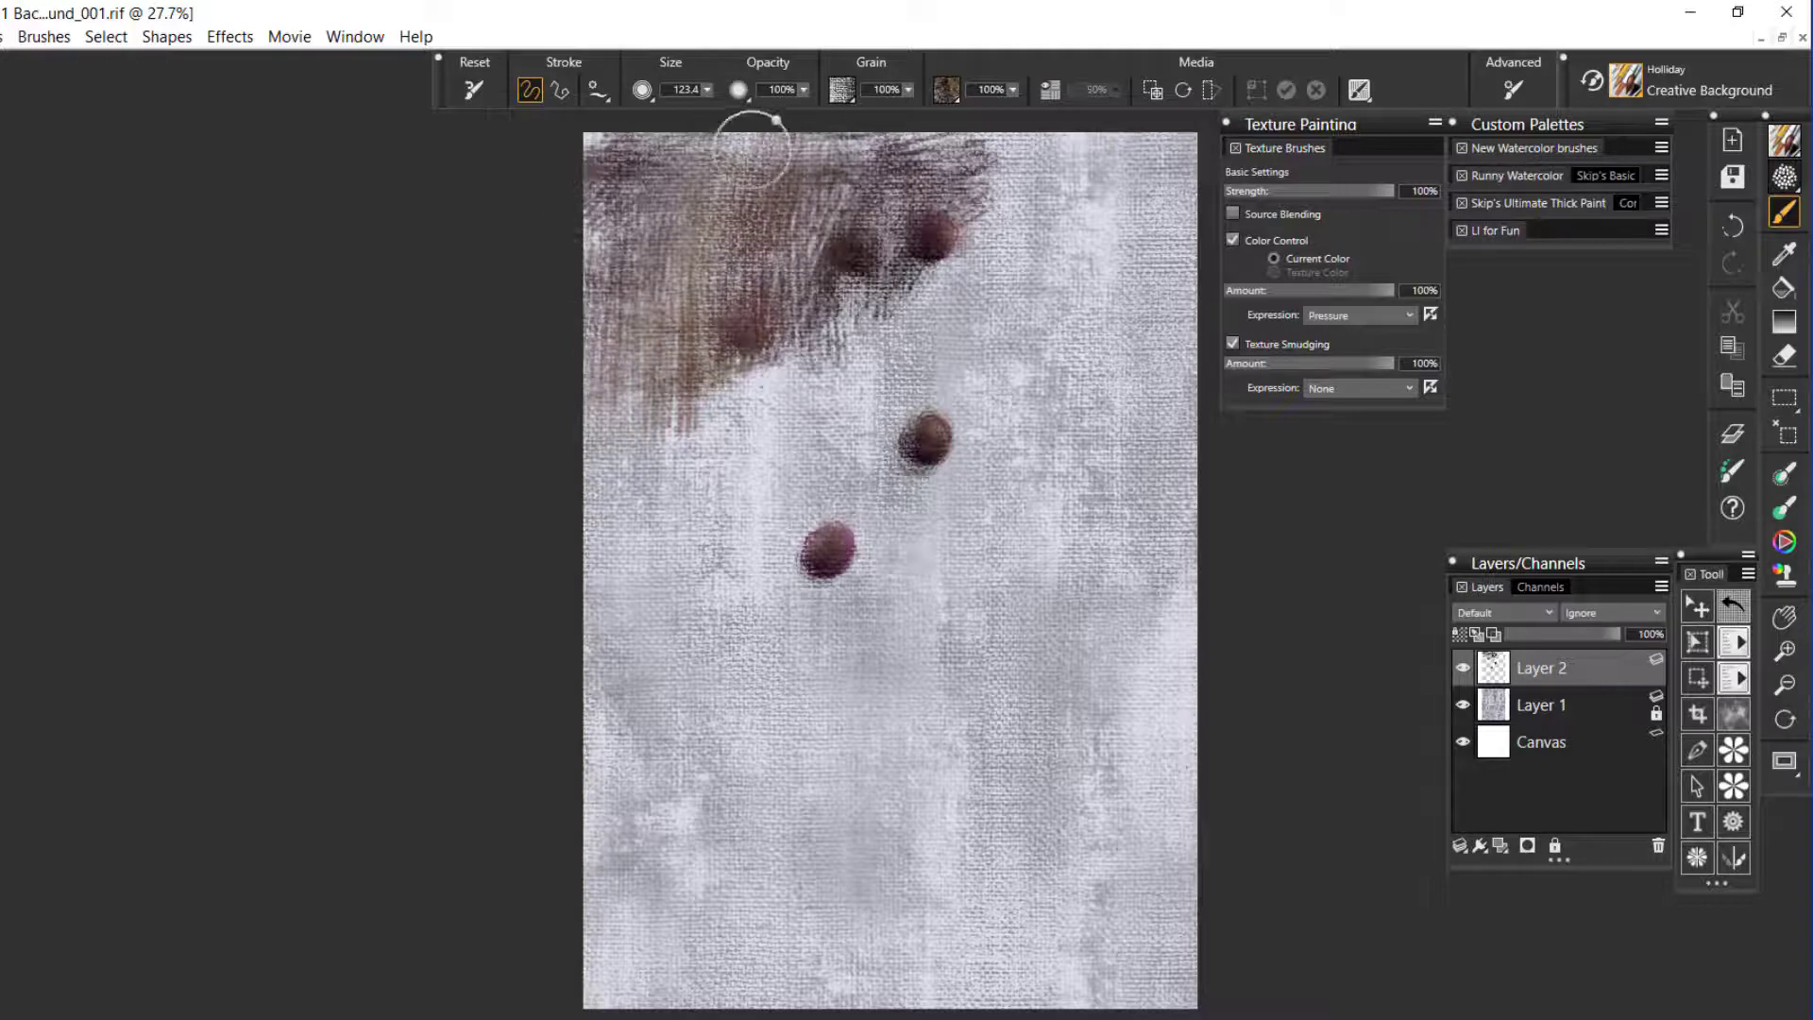
{"action": "mouse_move", "coordinate": [982, 140]}
{"action": "left_mouse_down"}
{"action": "mouse_move", "coordinate": [1109, 155]}
{"action": "mouse_move", "coordinate": [1047, 151]}
{"action": "mouse_move", "coordinate": [1020, 255]}
{"action": "mouse_move", "coordinate": [1095, 203]}
{"action": "mouse_move", "coordinate": [1109, 231]}
{"action": "mouse_move", "coordinate": [1189, 216]}
{"action": "mouse_move", "coordinate": [1017, 247]}
{"action": "mouse_move", "coordinate": [1152, 277]}
{"action": "mouse_move", "coordinate": [916, 294]}
{"action": "mouse_move", "coordinate": [934, 325]}
{"action": "mouse_move", "coordinate": [925, 397]}
{"action": "left_mouse_up"}
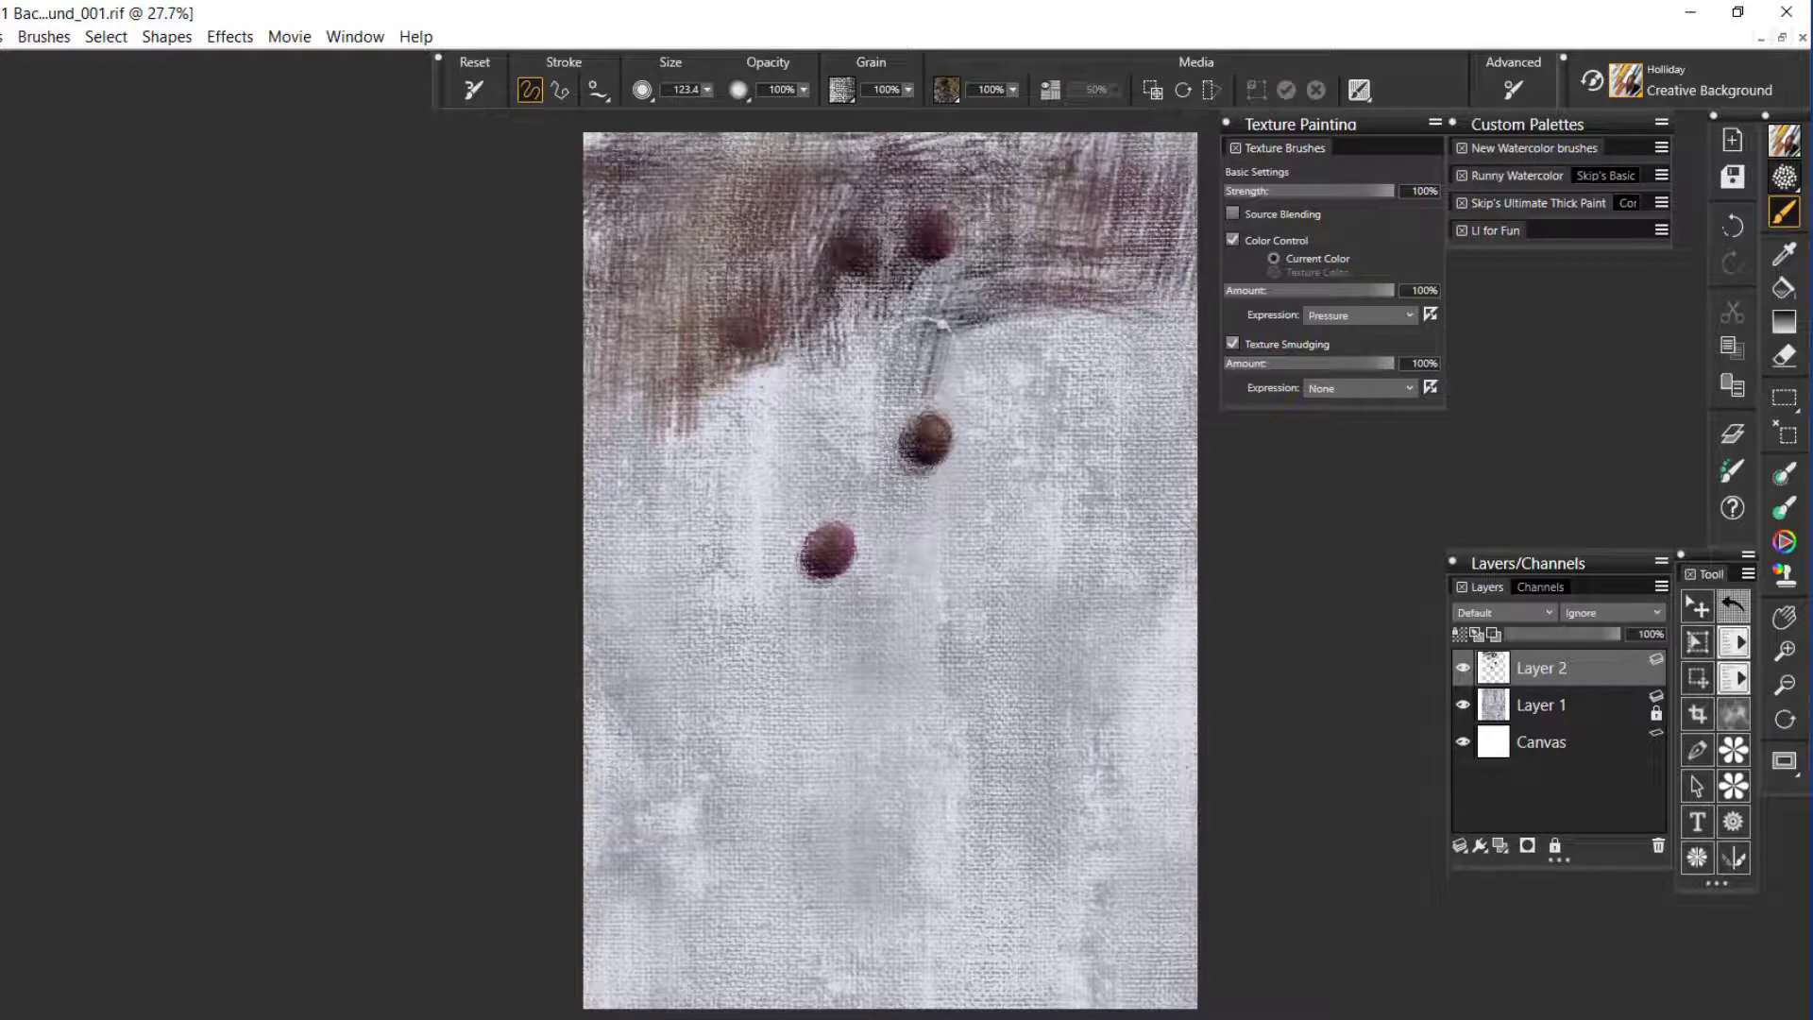
{"action": "mouse_move", "coordinate": [938, 326]}
{"action": "left_mouse_down"}
{"action": "mouse_move", "coordinate": [1082, 257]}
{"action": "mouse_move", "coordinate": [1132, 344]}
{"action": "mouse_move", "coordinate": [1164, 360]}
{"action": "mouse_move", "coordinate": [1157, 449]}
{"action": "mouse_move", "coordinate": [1100, 360]}
{"action": "mouse_move", "coordinate": [1000, 370]}
{"action": "mouse_move", "coordinate": [948, 418]}
{"action": "mouse_move", "coordinate": [1048, 359]}
{"action": "mouse_move", "coordinate": [1058, 333]}
{"action": "mouse_move", "coordinate": [1114, 381]}
{"action": "mouse_move", "coordinate": [1118, 470]}
{"action": "mouse_move", "coordinate": [1164, 502]}
{"action": "mouse_move", "coordinate": [968, 431]}
{"action": "mouse_move", "coordinate": [1095, 451]}
{"action": "mouse_move", "coordinate": [754, 402]}
{"action": "mouse_move", "coordinate": [670, 423]}
{"action": "mouse_move", "coordinate": [643, 386]}
{"action": "mouse_move", "coordinate": [584, 417]}
{"action": "mouse_move", "coordinate": [780, 424]}
{"action": "mouse_move", "coordinate": [711, 456]}
{"action": "mouse_move", "coordinate": [559, 474]}
{"action": "mouse_move", "coordinate": [719, 458]}
{"action": "mouse_move", "coordinate": [651, 510]}
{"action": "left_mouse_up"}
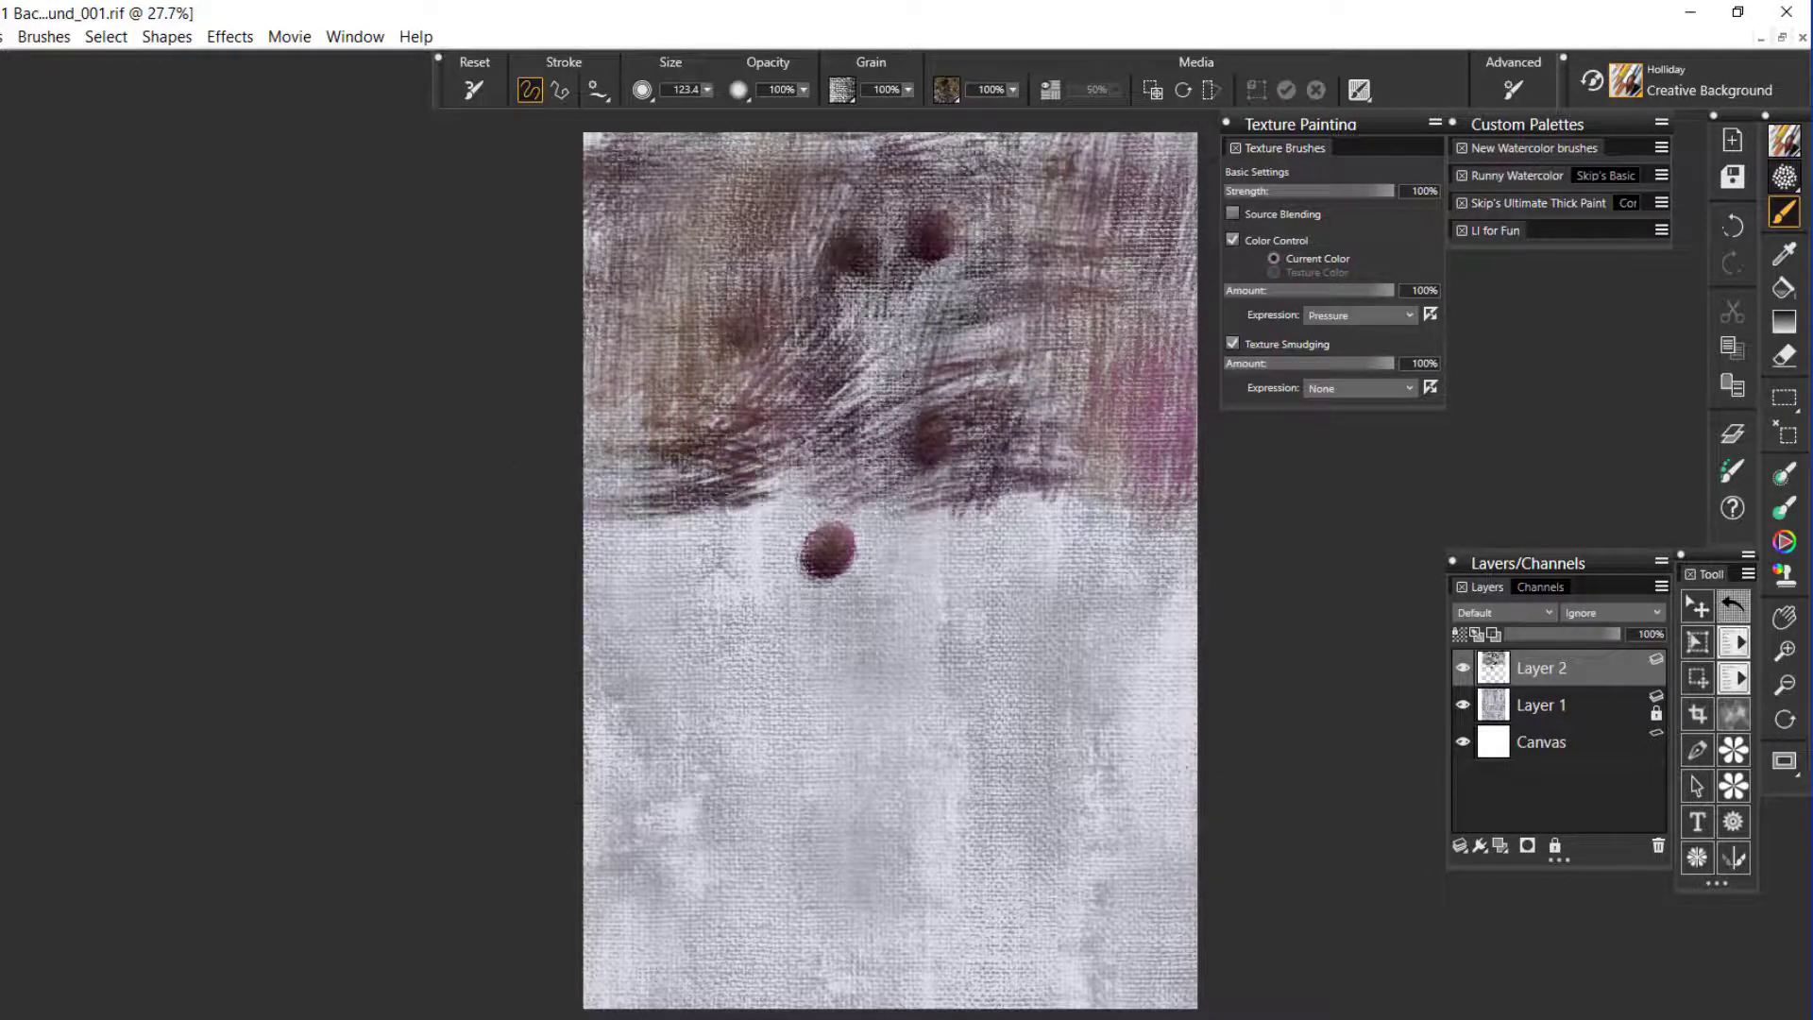
{"action": "mouse_move", "coordinate": [637, 774]}
{"action": "left_mouse_down"}
{"action": "mouse_move", "coordinate": [567, 829]}
{"action": "mouse_move", "coordinate": [579, 910]}
{"action": "mouse_move", "coordinate": [661, 830]}
{"action": "mouse_move", "coordinate": [699, 897]}
{"action": "mouse_move", "coordinate": [812, 887]}
{"action": "left_mouse_up"}
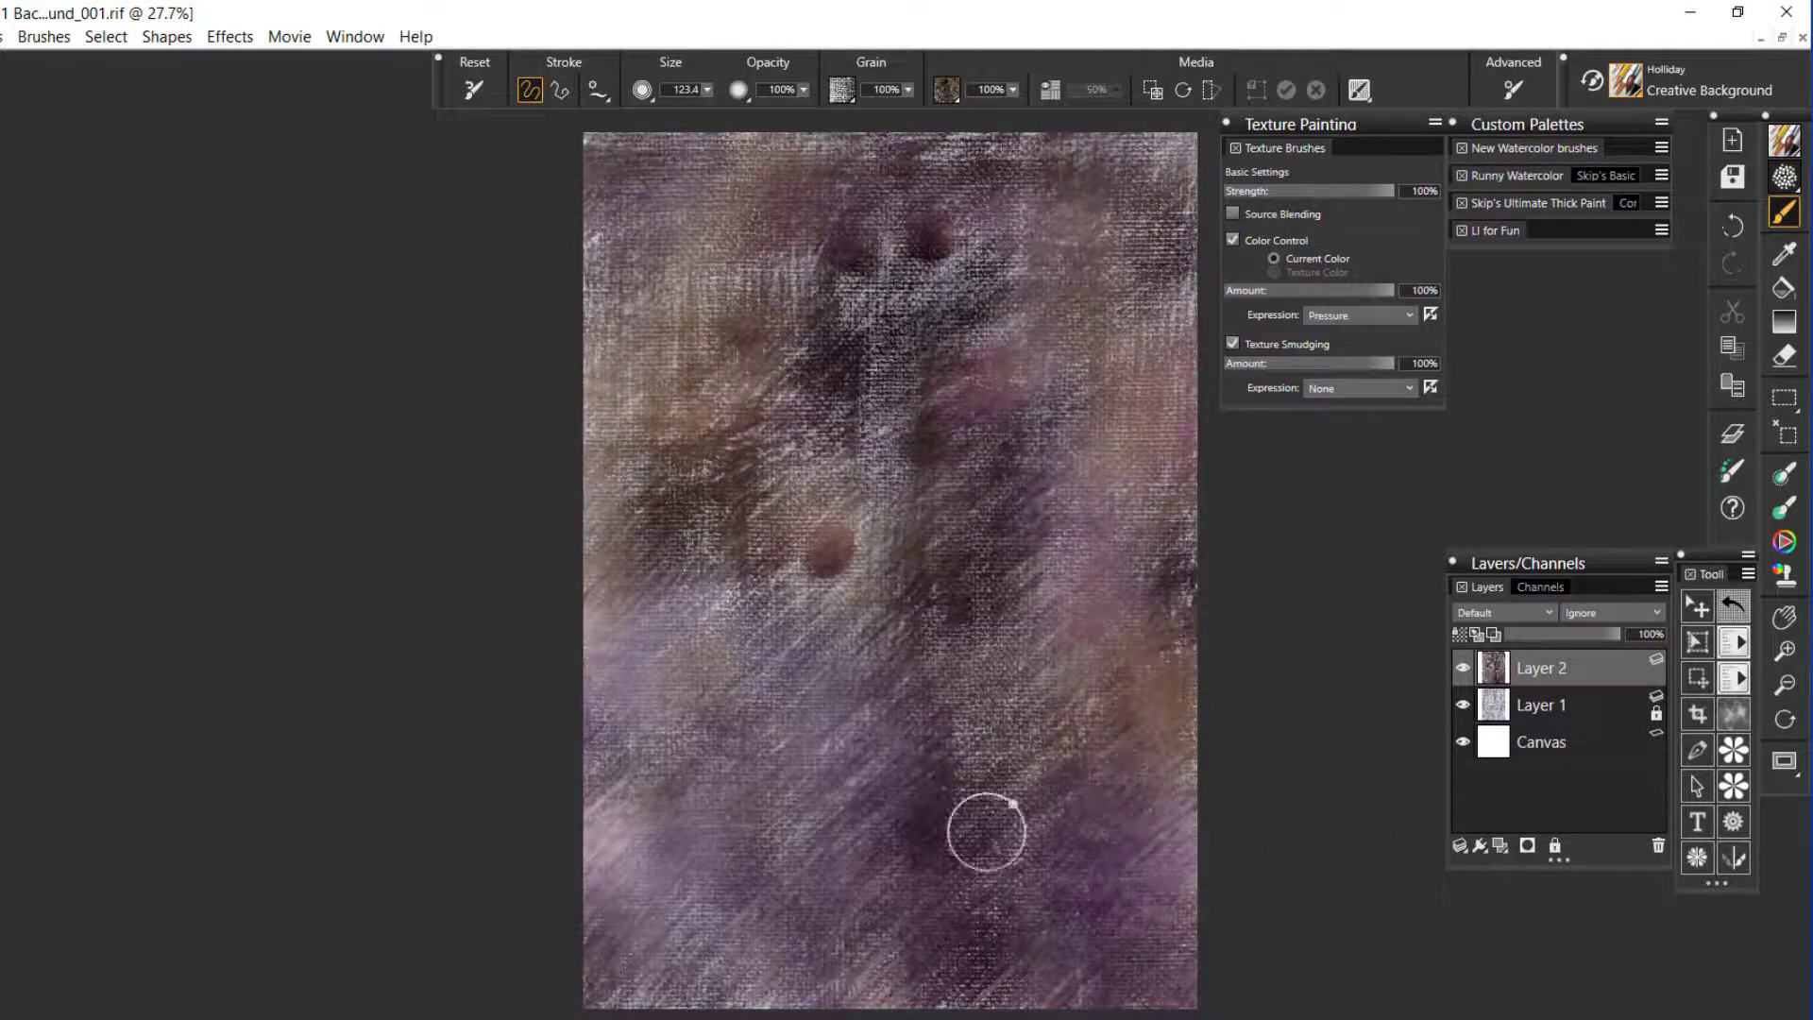
{"action": "left_click", "coordinate": [950, 942]}
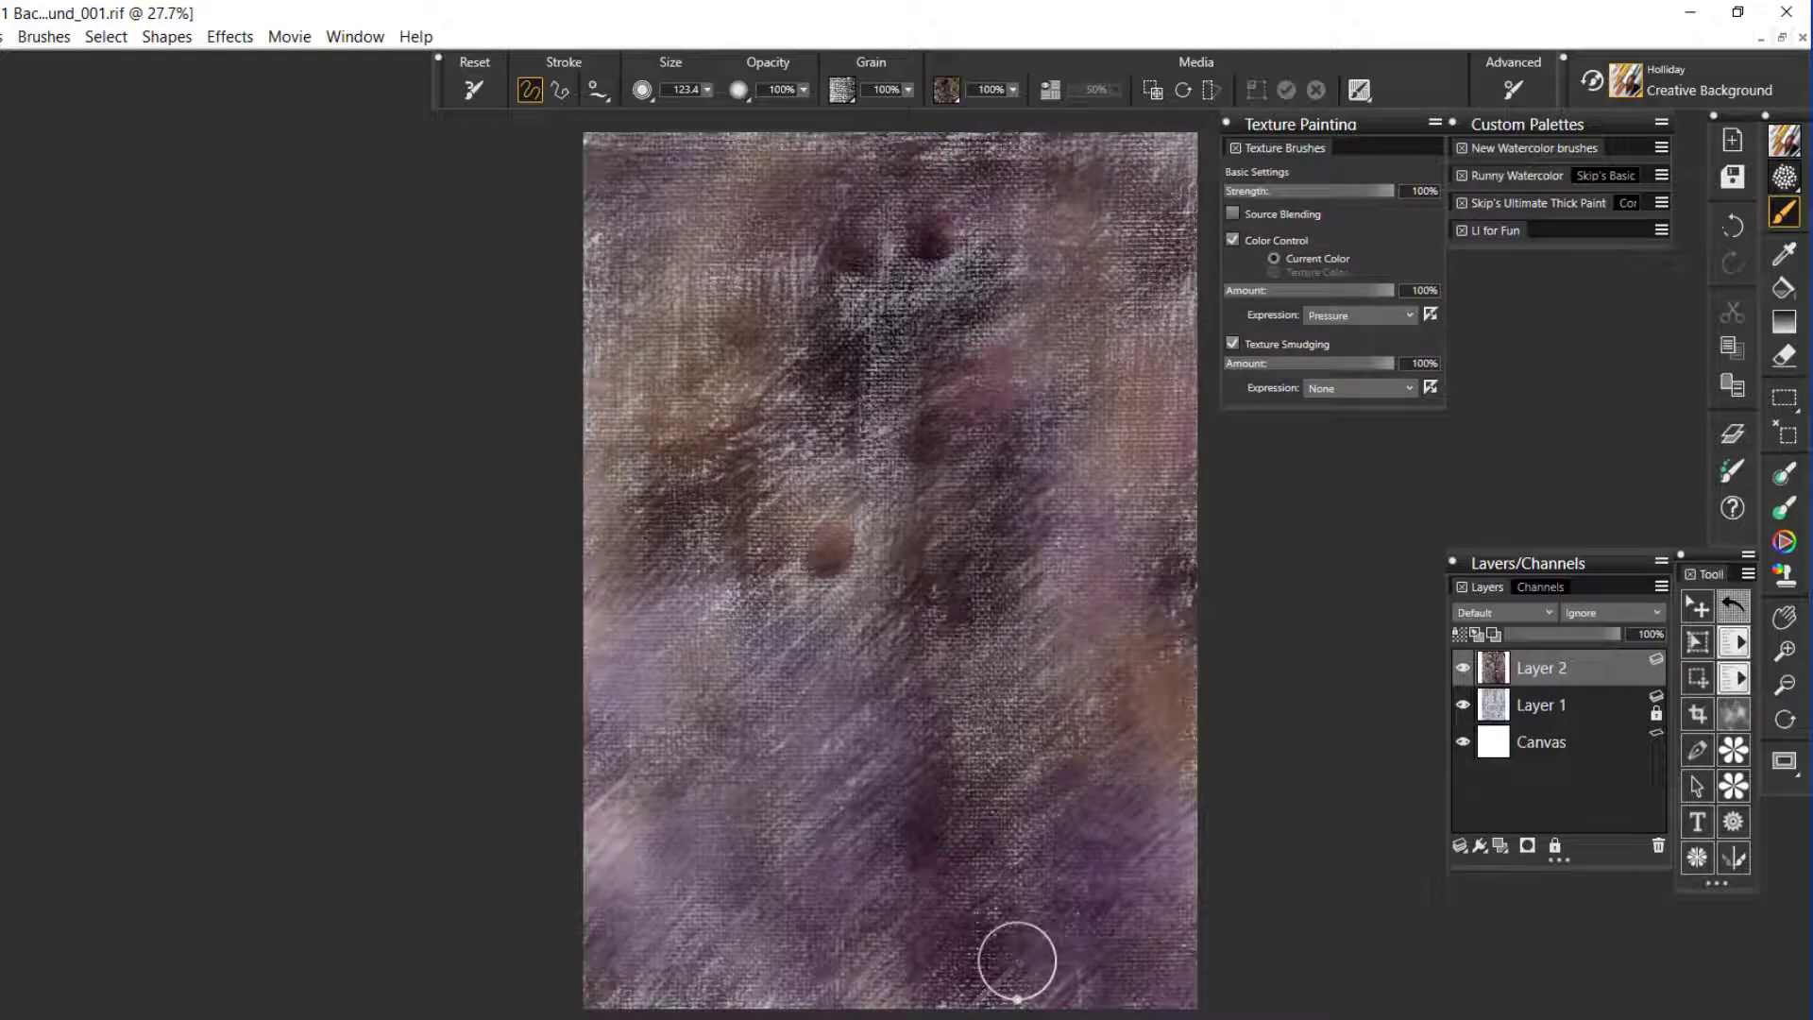
{"action": "left_click", "coordinate": [1017, 960]}
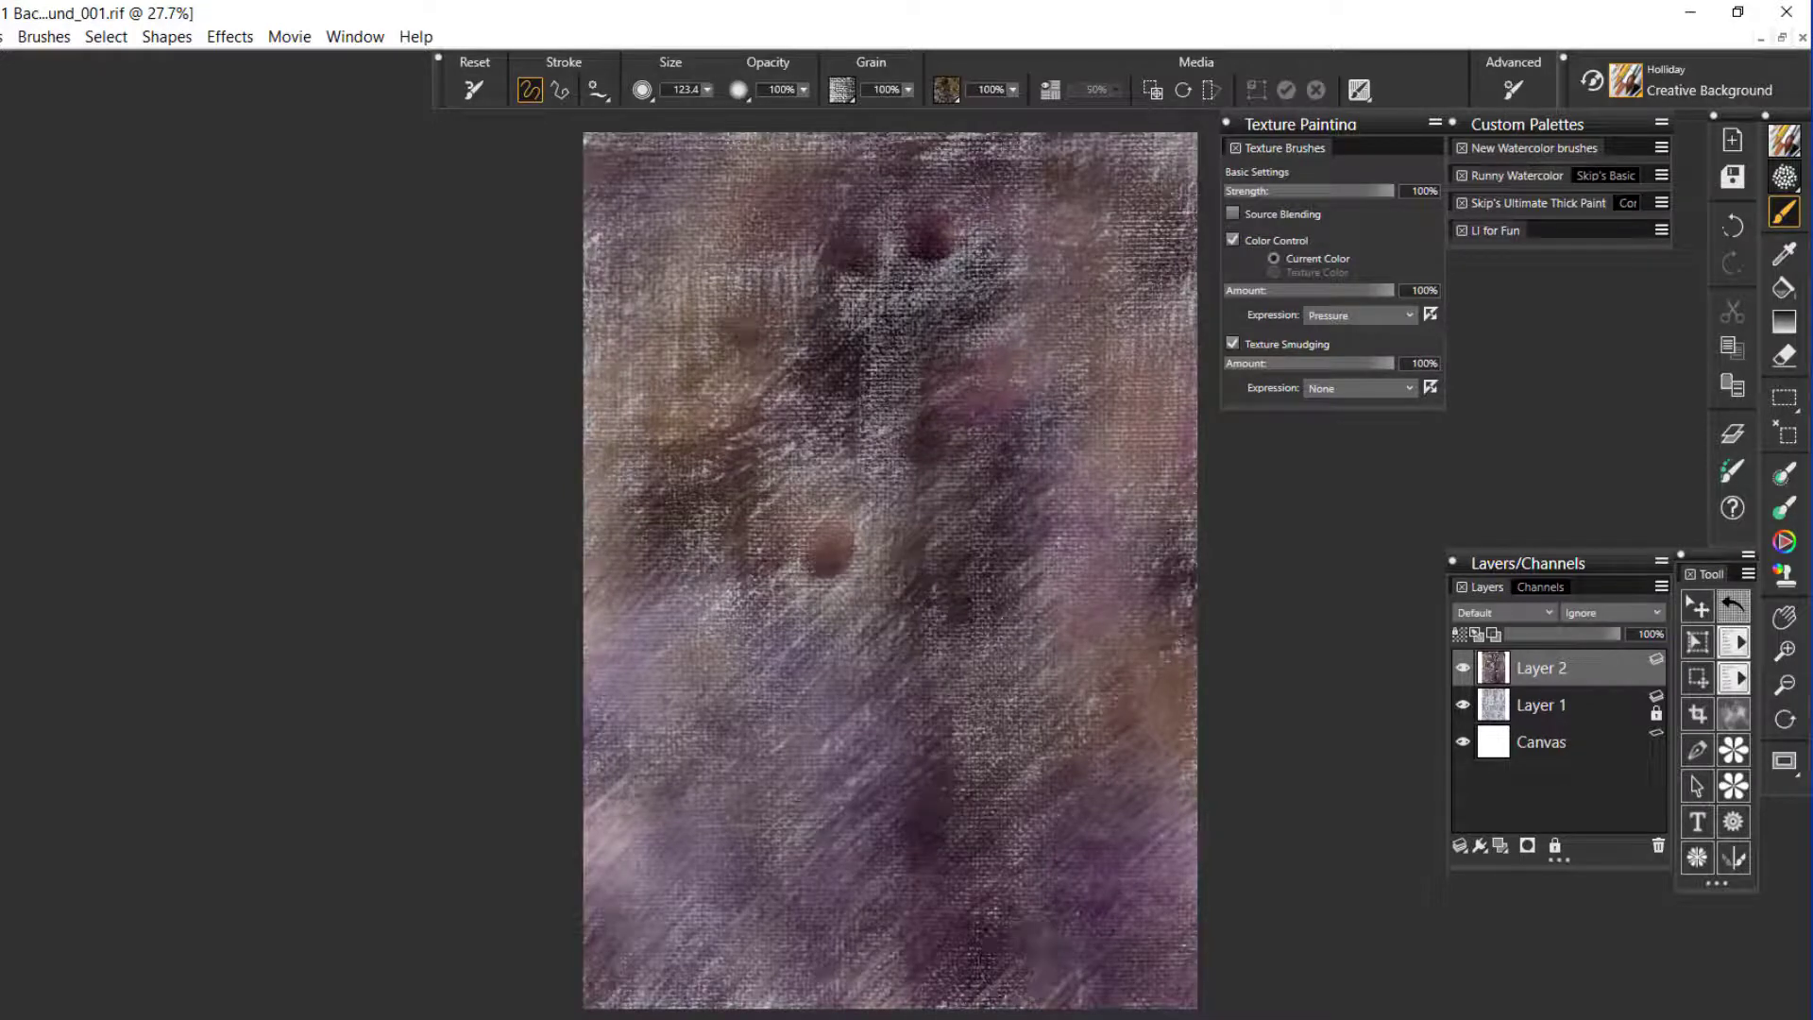
- Choose the orange rust5 texture and show it as an overlay on the canvas
{"action": "left_click", "coordinate": [946, 90]}
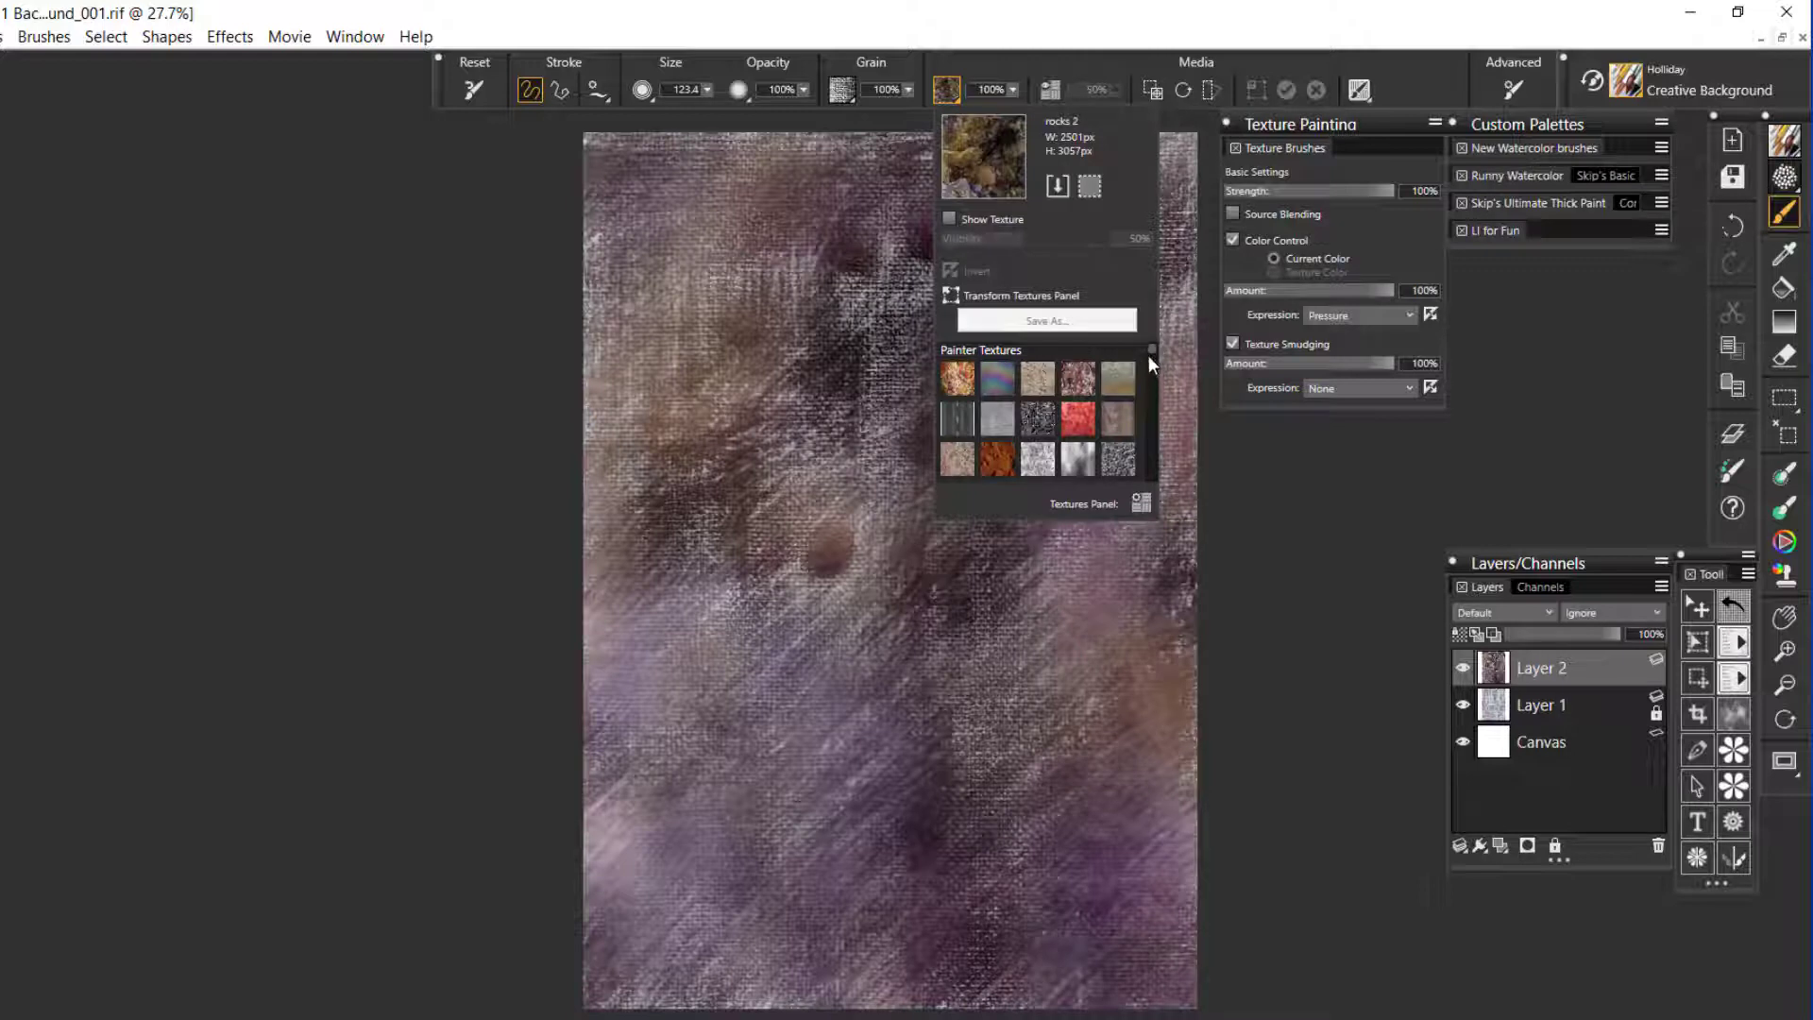
{"action": "mouse_move", "coordinate": [1151, 349]}
{"action": "left_mouse_down"}
{"action": "mouse_move", "coordinate": [1155, 436]}
{"action": "mouse_move", "coordinate": [1139, 433]}
{"action": "left_mouse_up"}
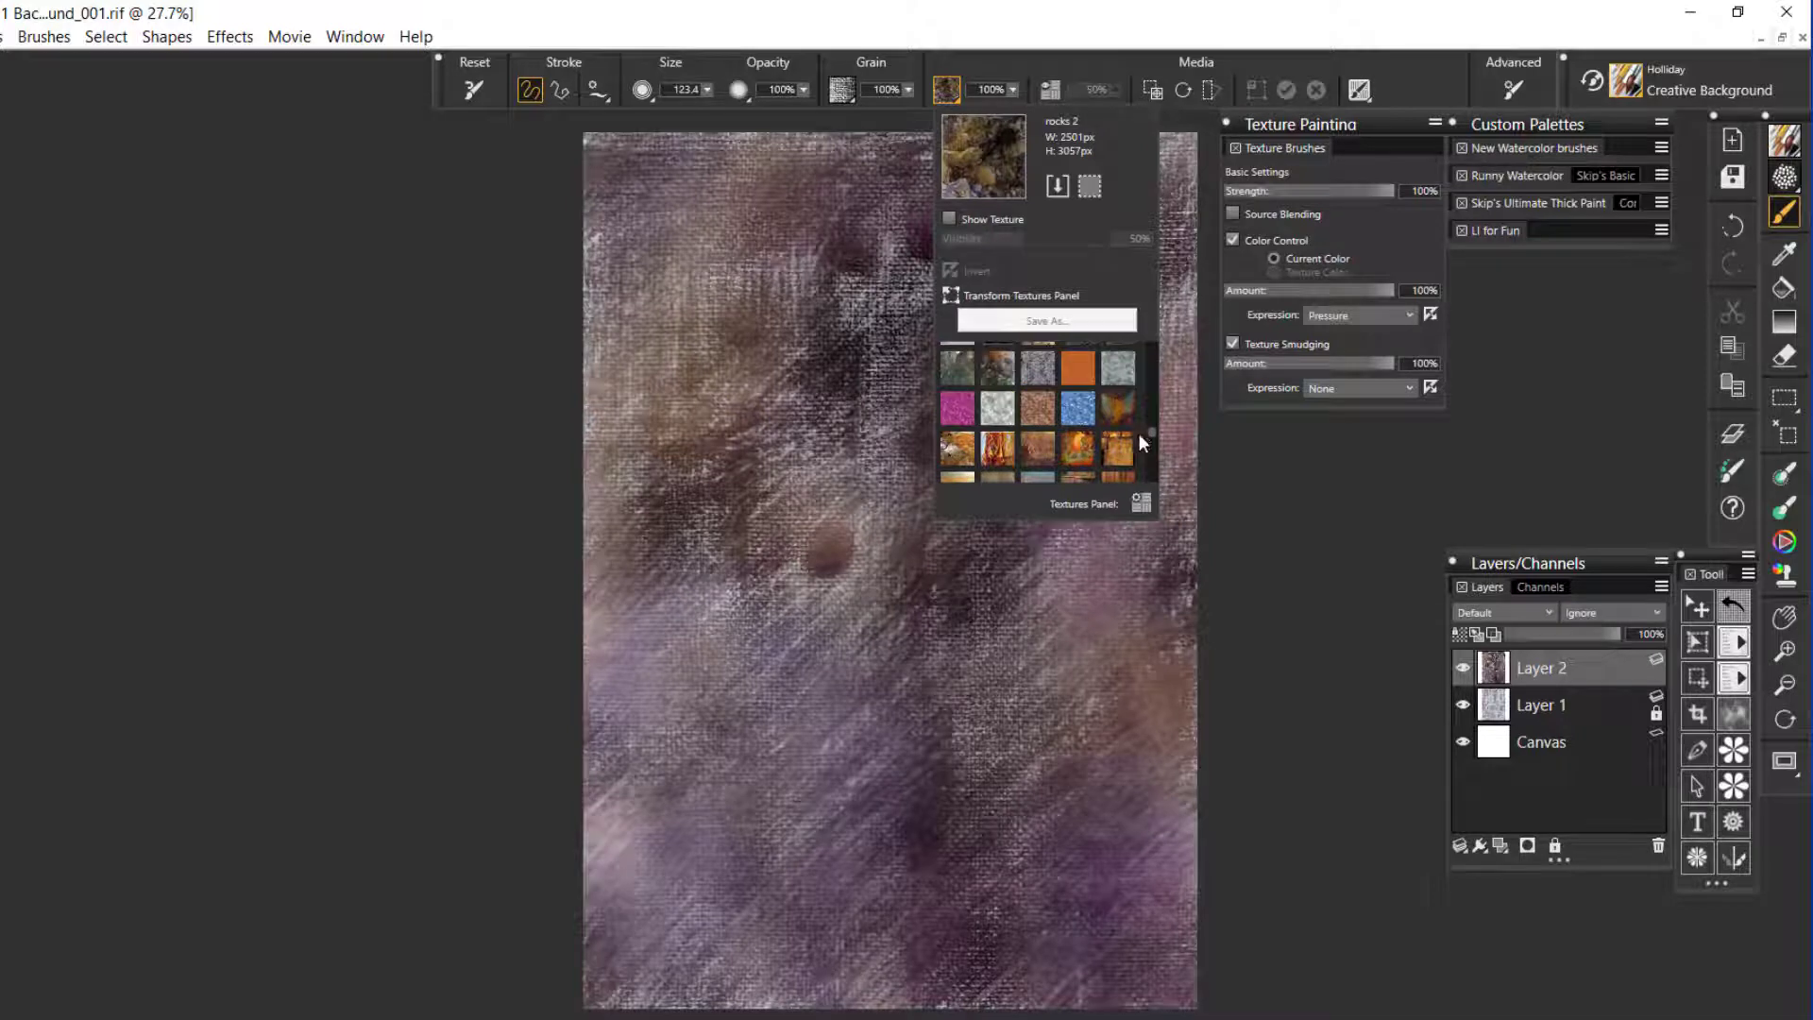
{"action": "left_click", "coordinate": [1077, 446]}
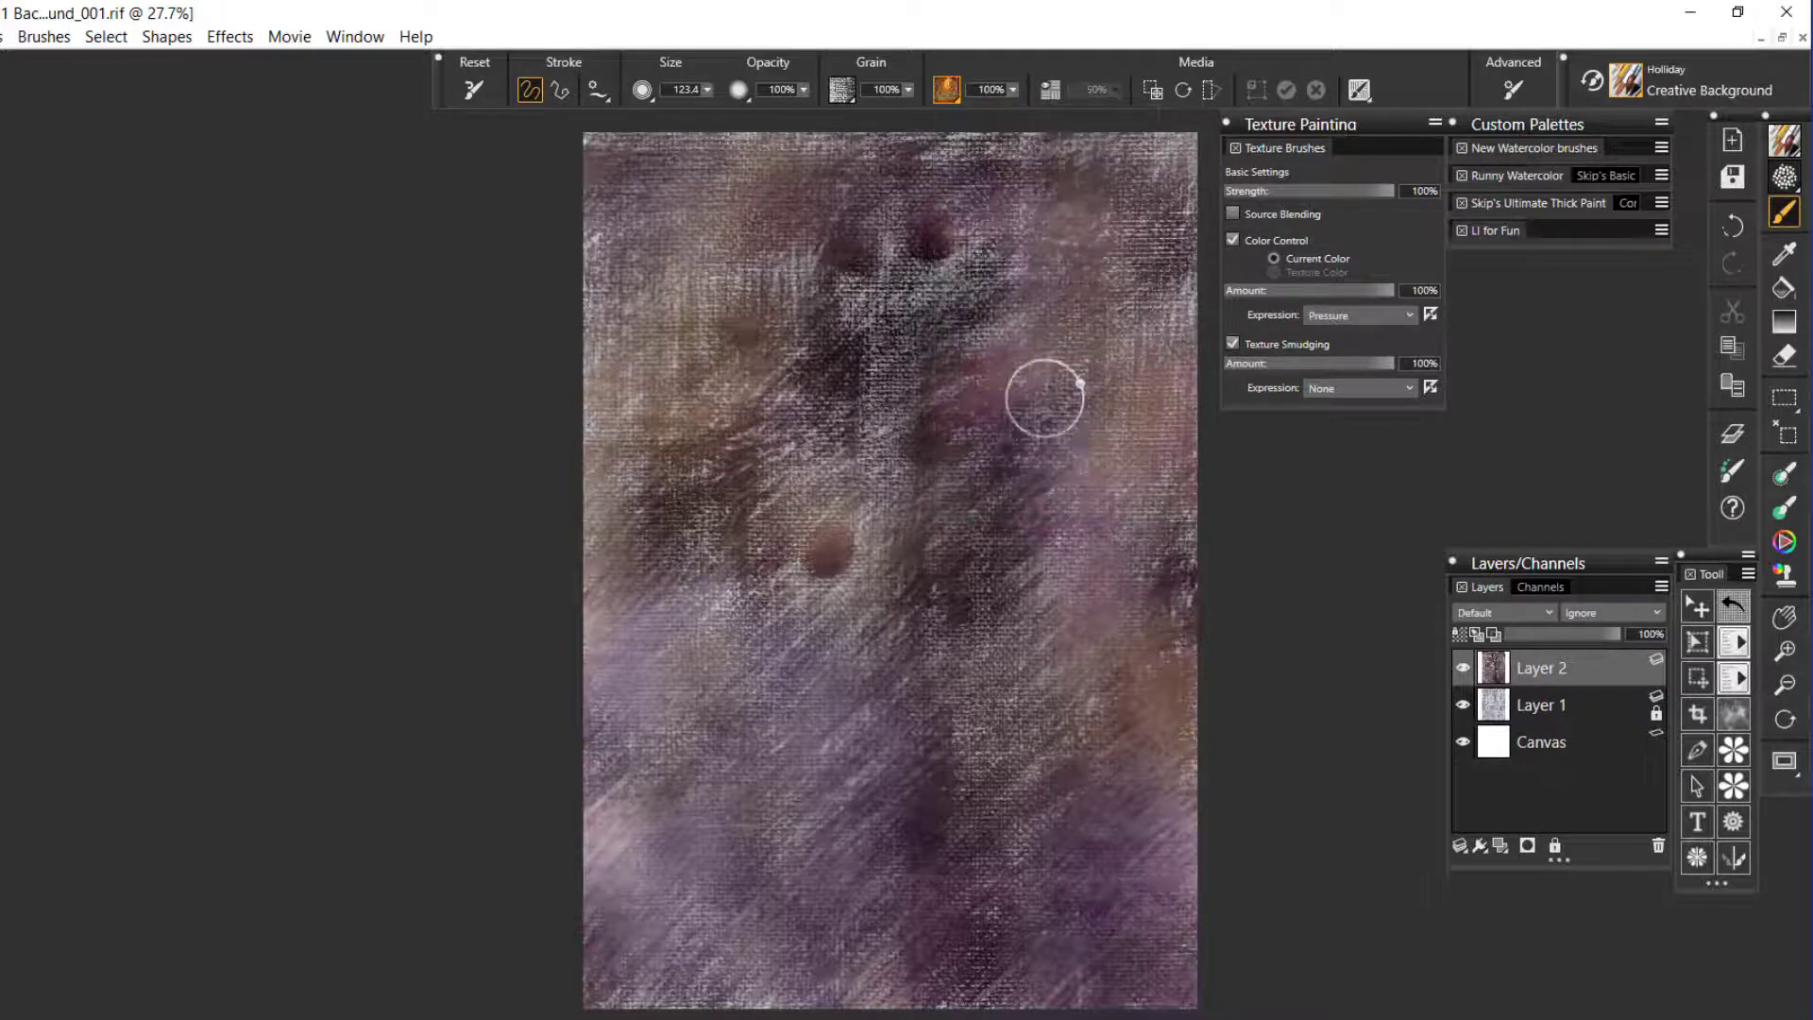
{"action": "left_click", "coordinate": [1050, 89]}
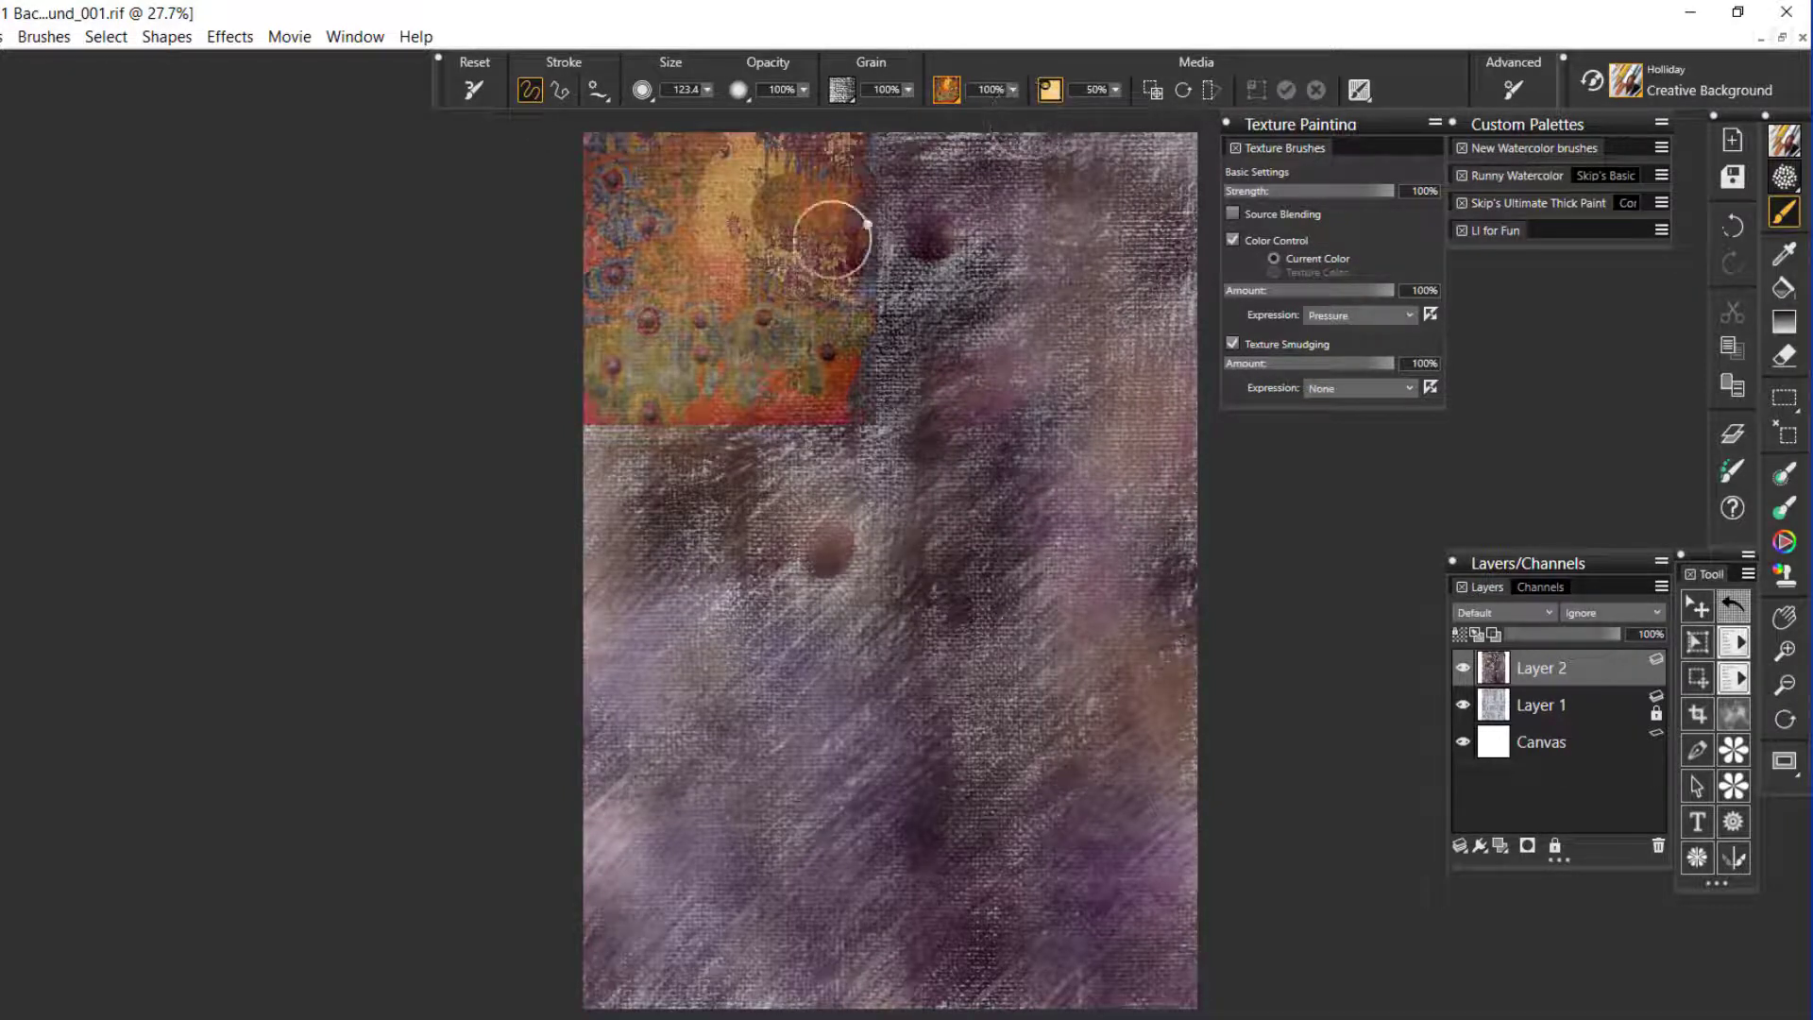
- Move the rust texture to the canvas's lower edge, stretch it past both side edges and slightly upward, and apply the transform
{"action": "left_click", "coordinate": [1149, 90]}
{"action": "left_click_drag", "start_coordinate": [786, 336], "coordinate": [941, 887]}
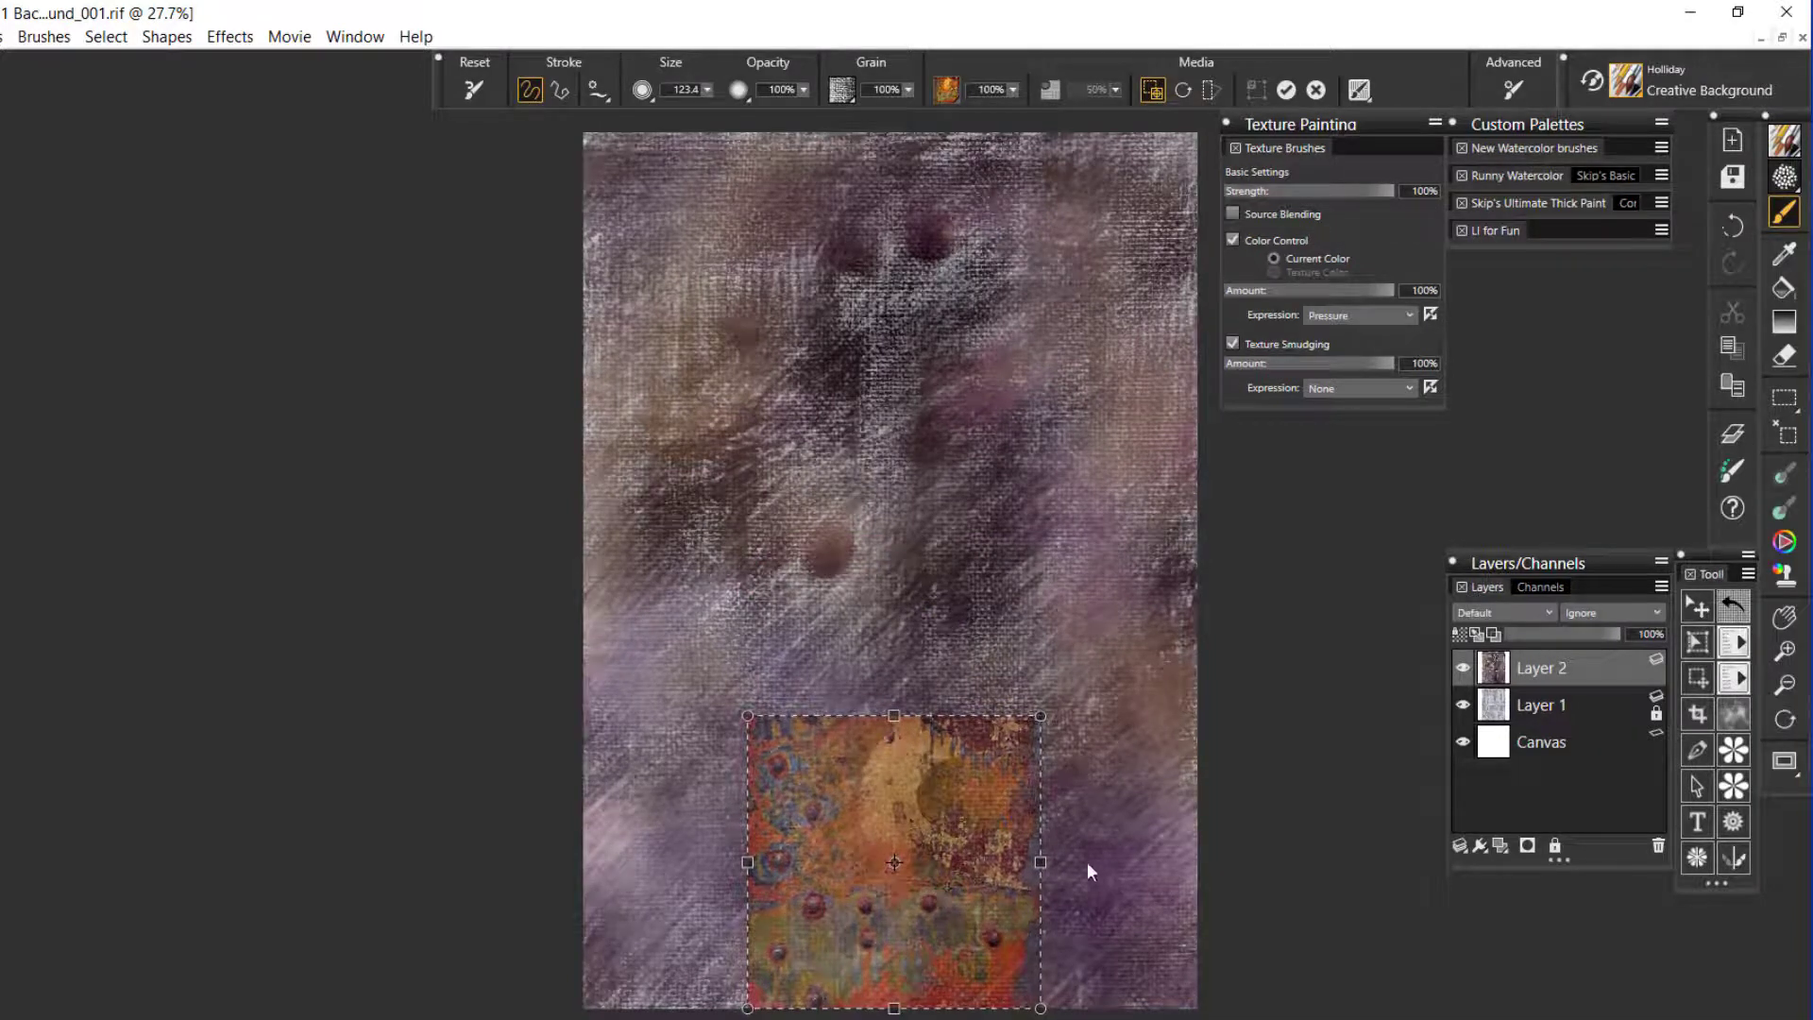
{"action": "left_click_drag", "start_coordinate": [1041, 861], "coordinate": [1205, 859]}
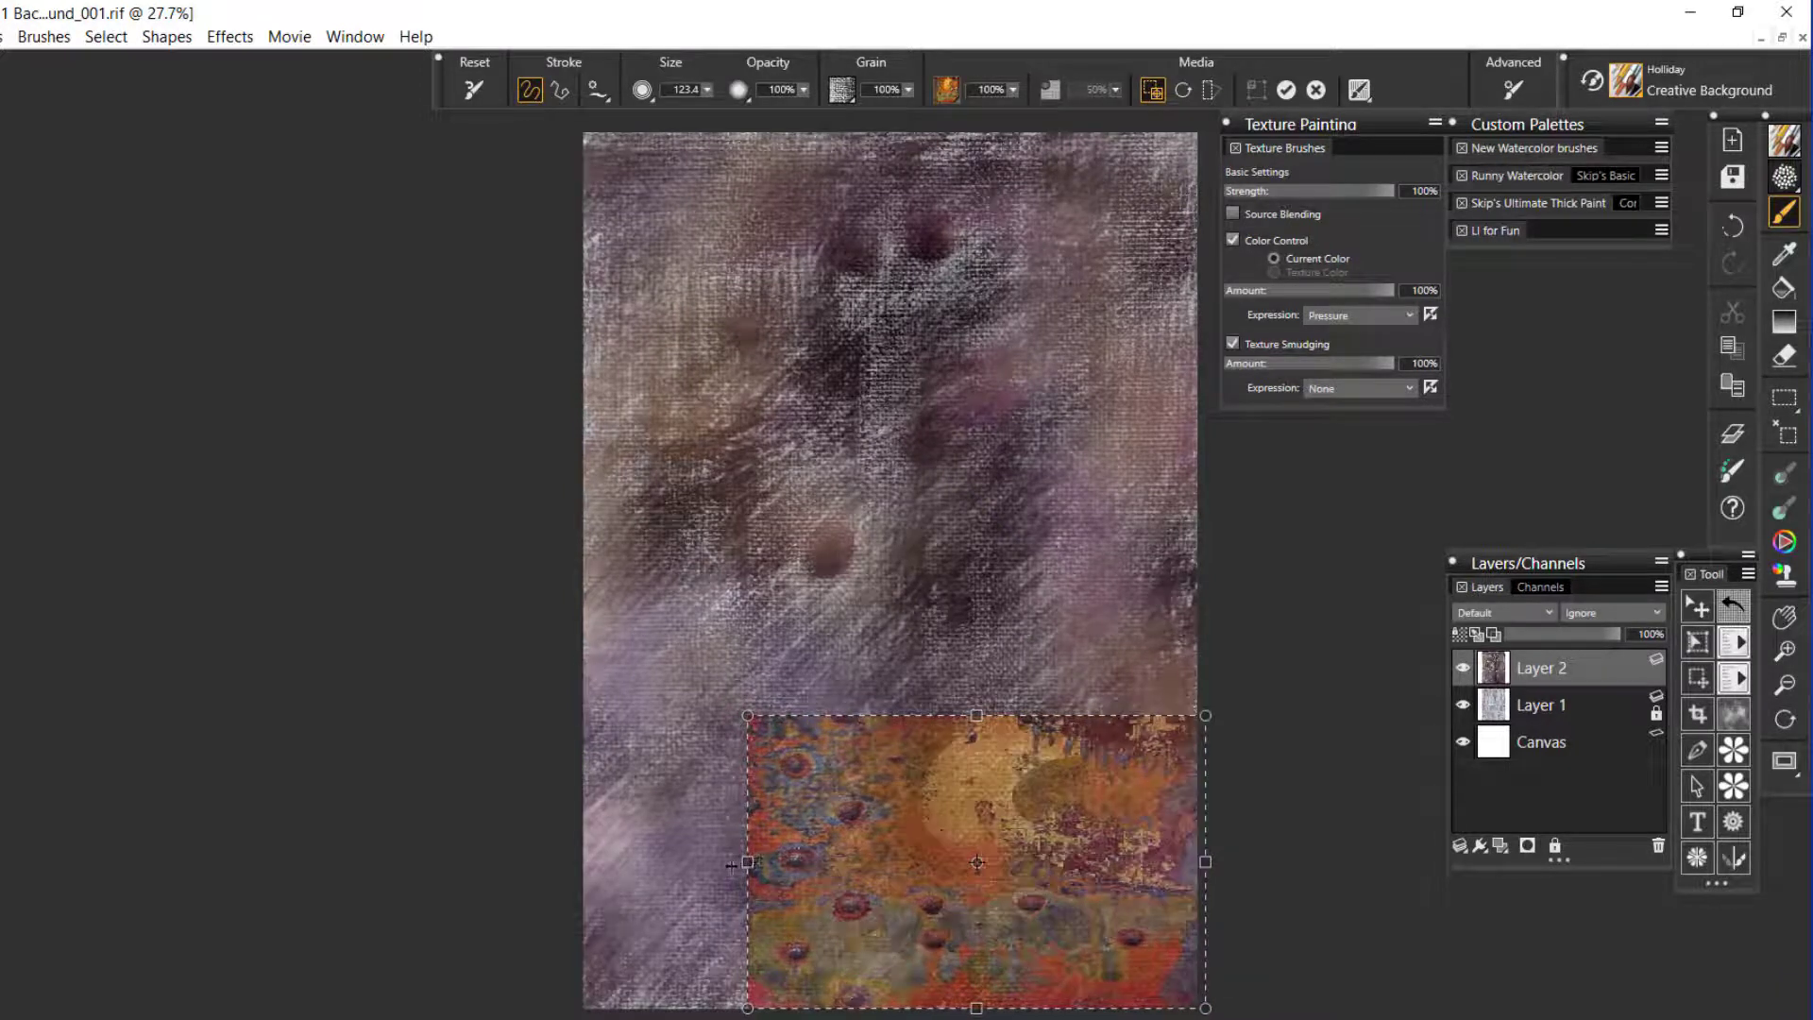
{"action": "left_click_drag", "start_coordinate": [731, 864], "coordinate": [563, 862]}
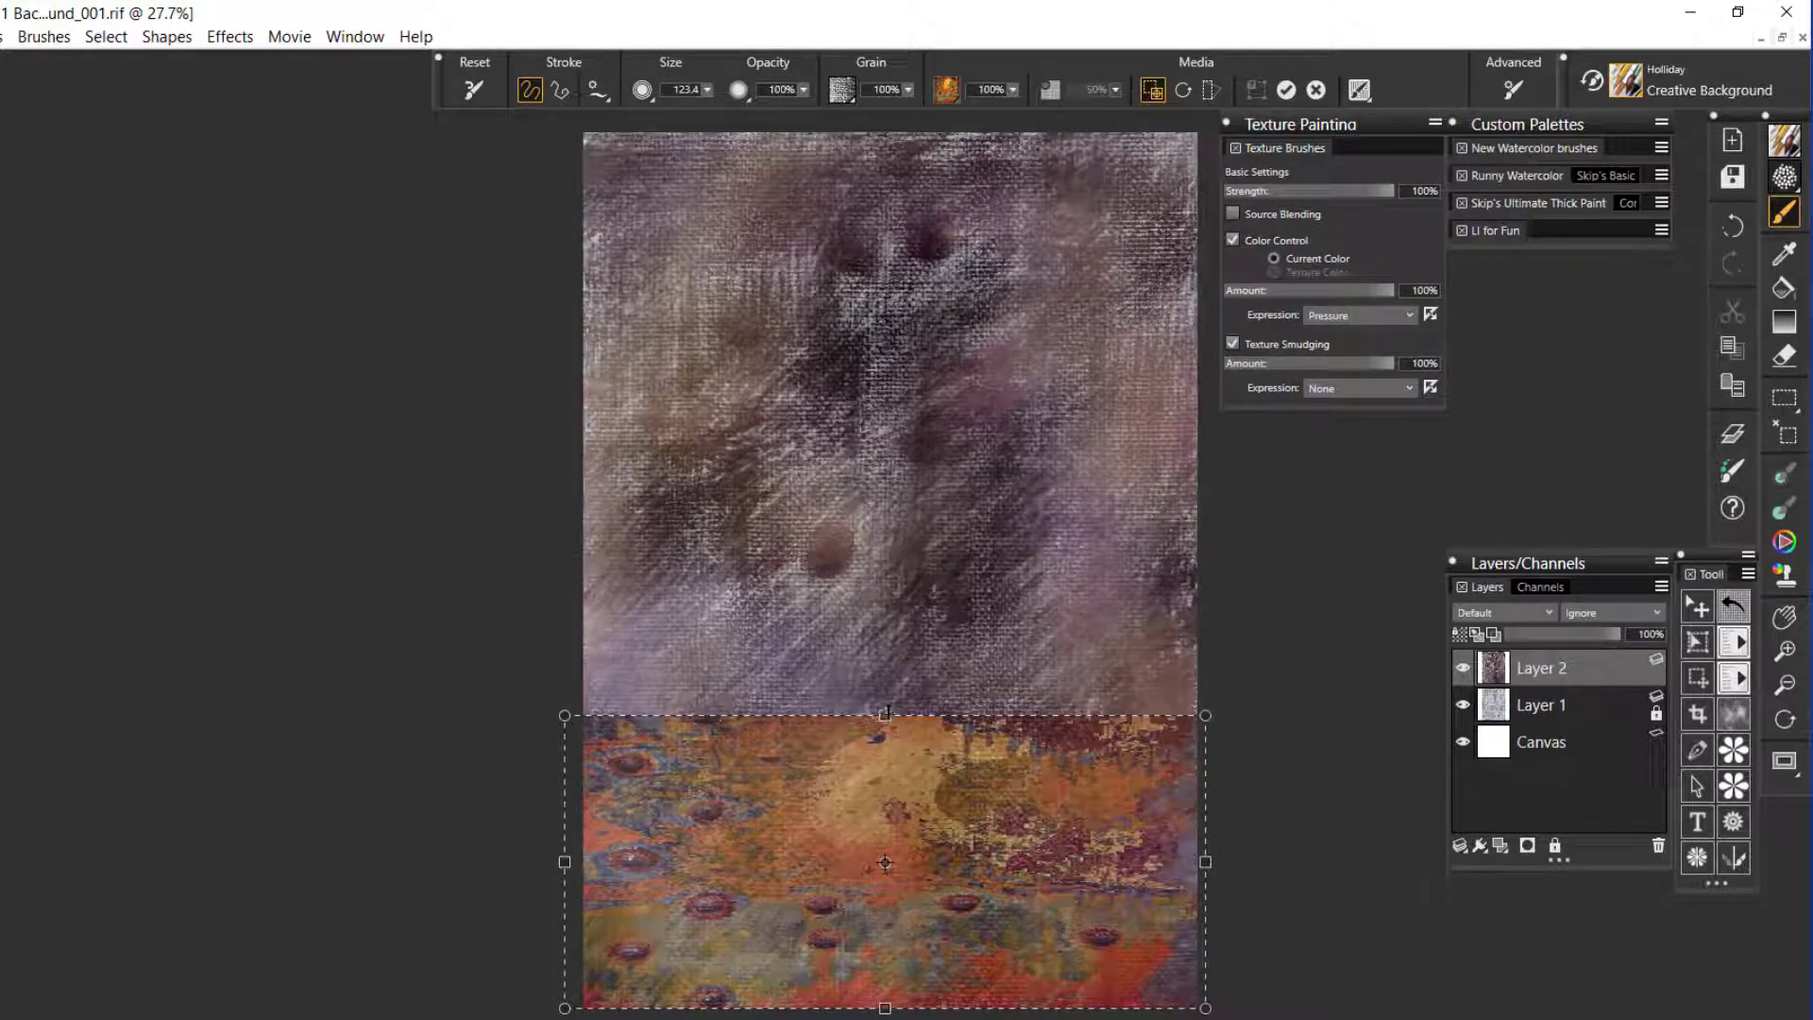
{"action": "left_click_drag", "start_coordinate": [884, 713], "coordinate": [885, 639]}
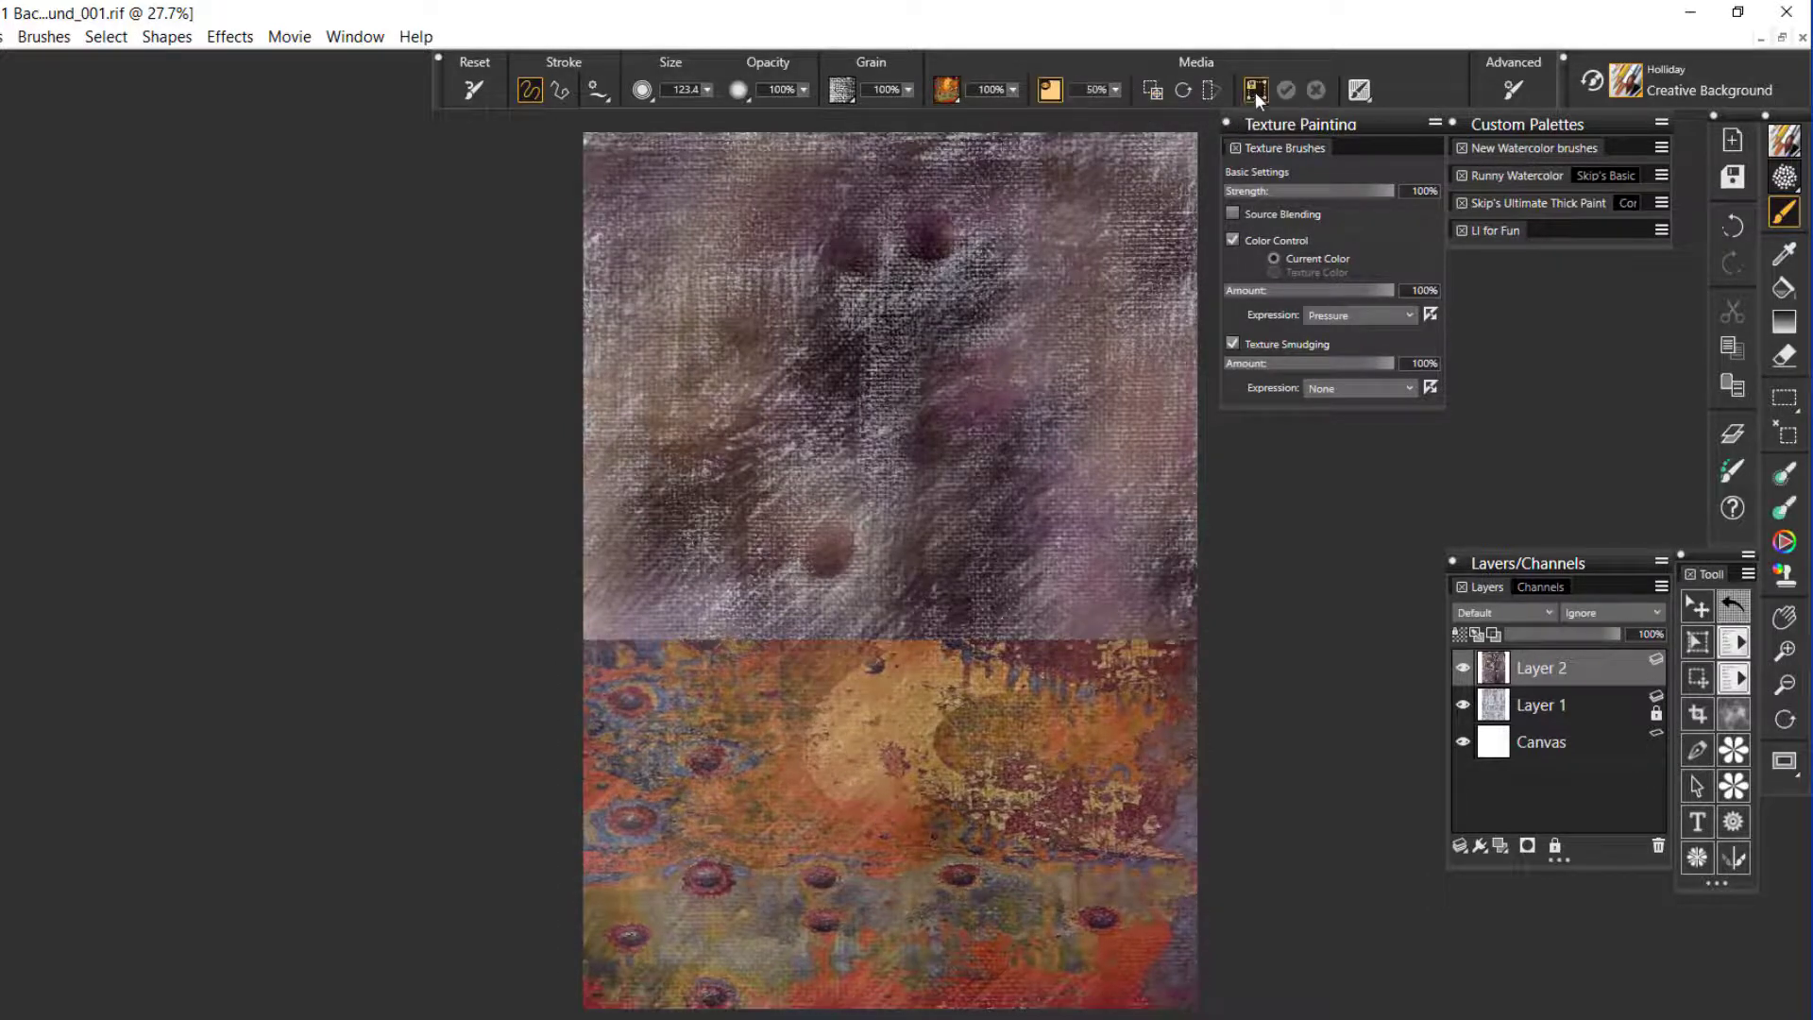
- Save the stretched rust texture as a new texture and hide the texture overlay
{"action": "left_click", "coordinate": [1255, 92]}
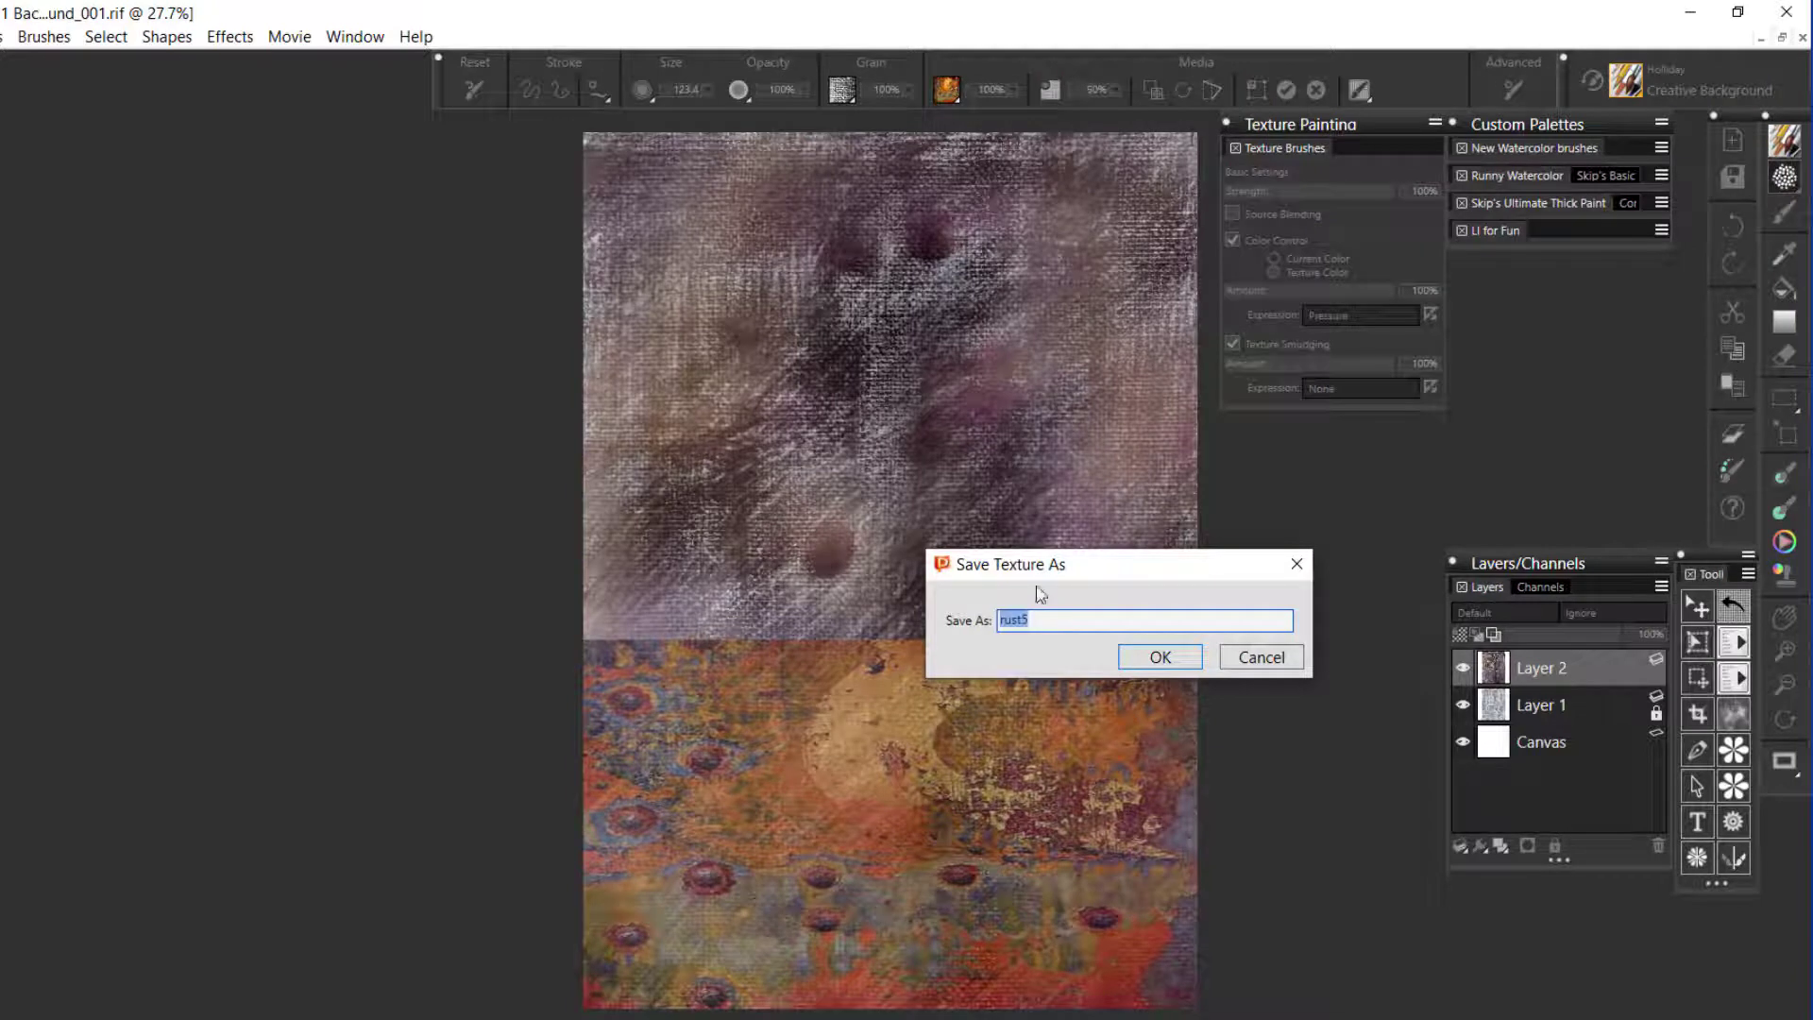
{"action": "left_click", "coordinate": [1055, 623]}
{"action": "left_click", "coordinate": [1160, 658]}
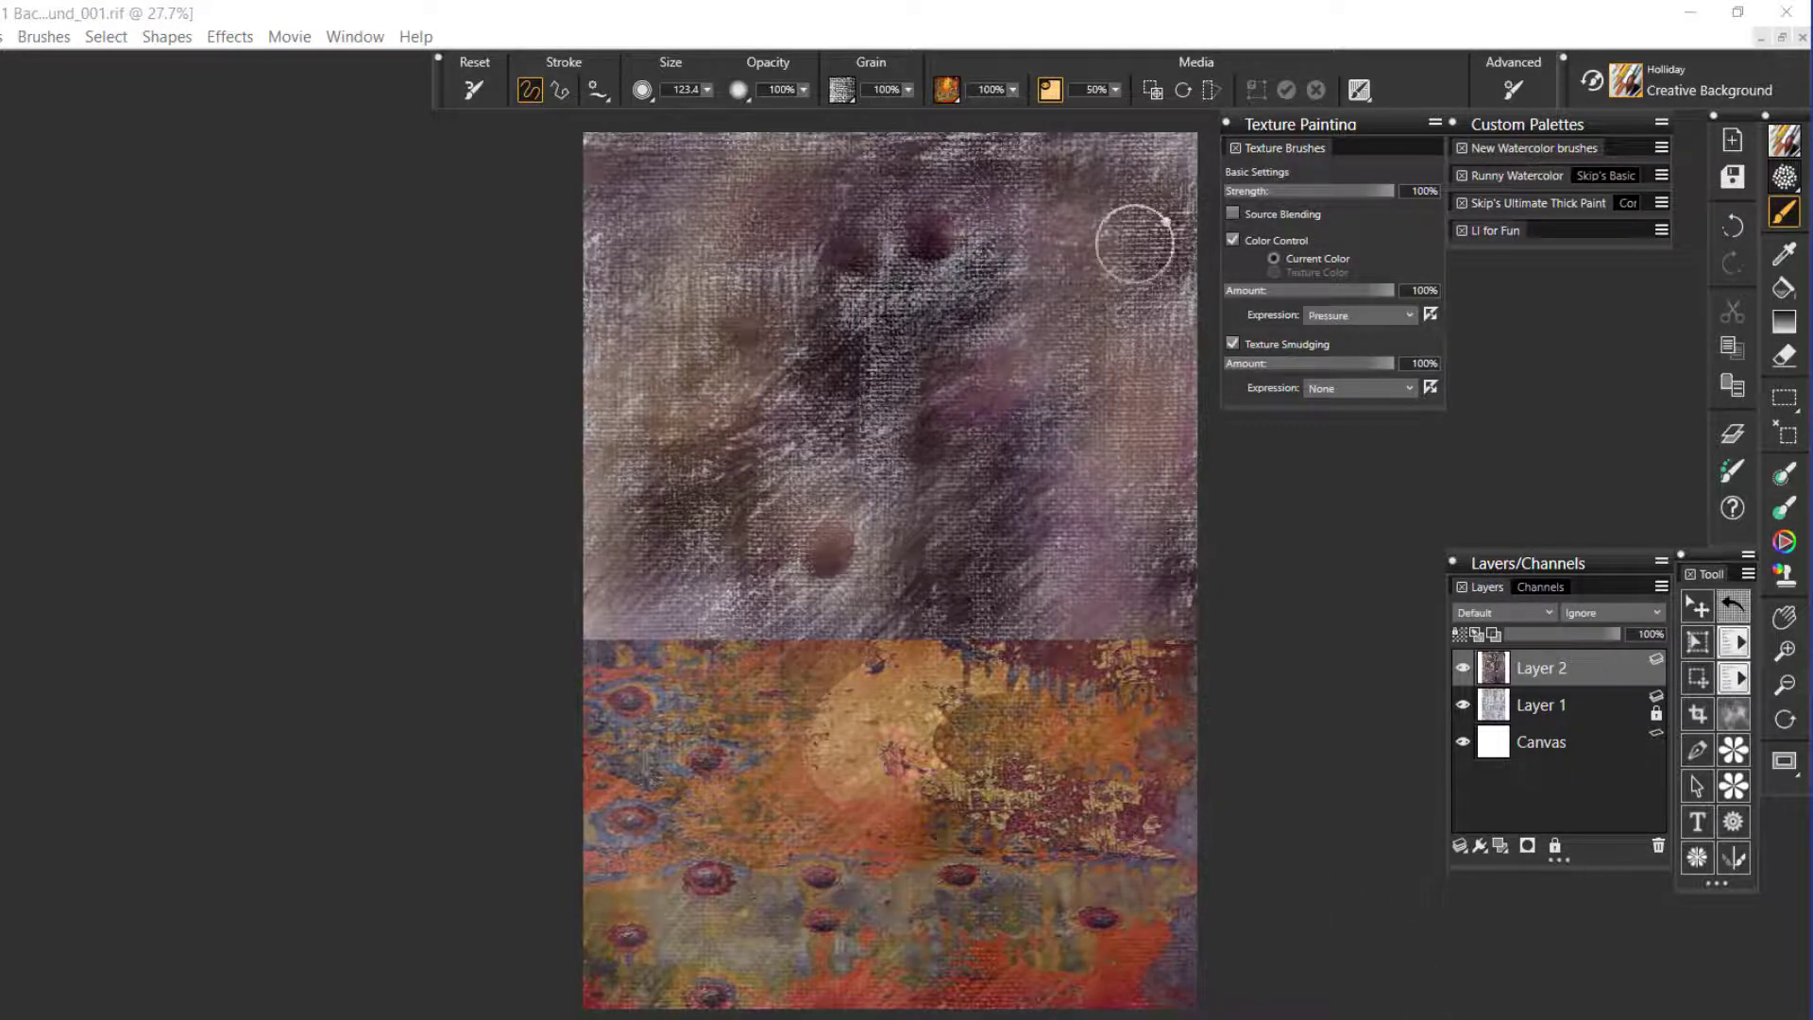
{"action": "left_click", "coordinate": [1047, 89]}
{"action": "key", "text": "ctrl+z"}
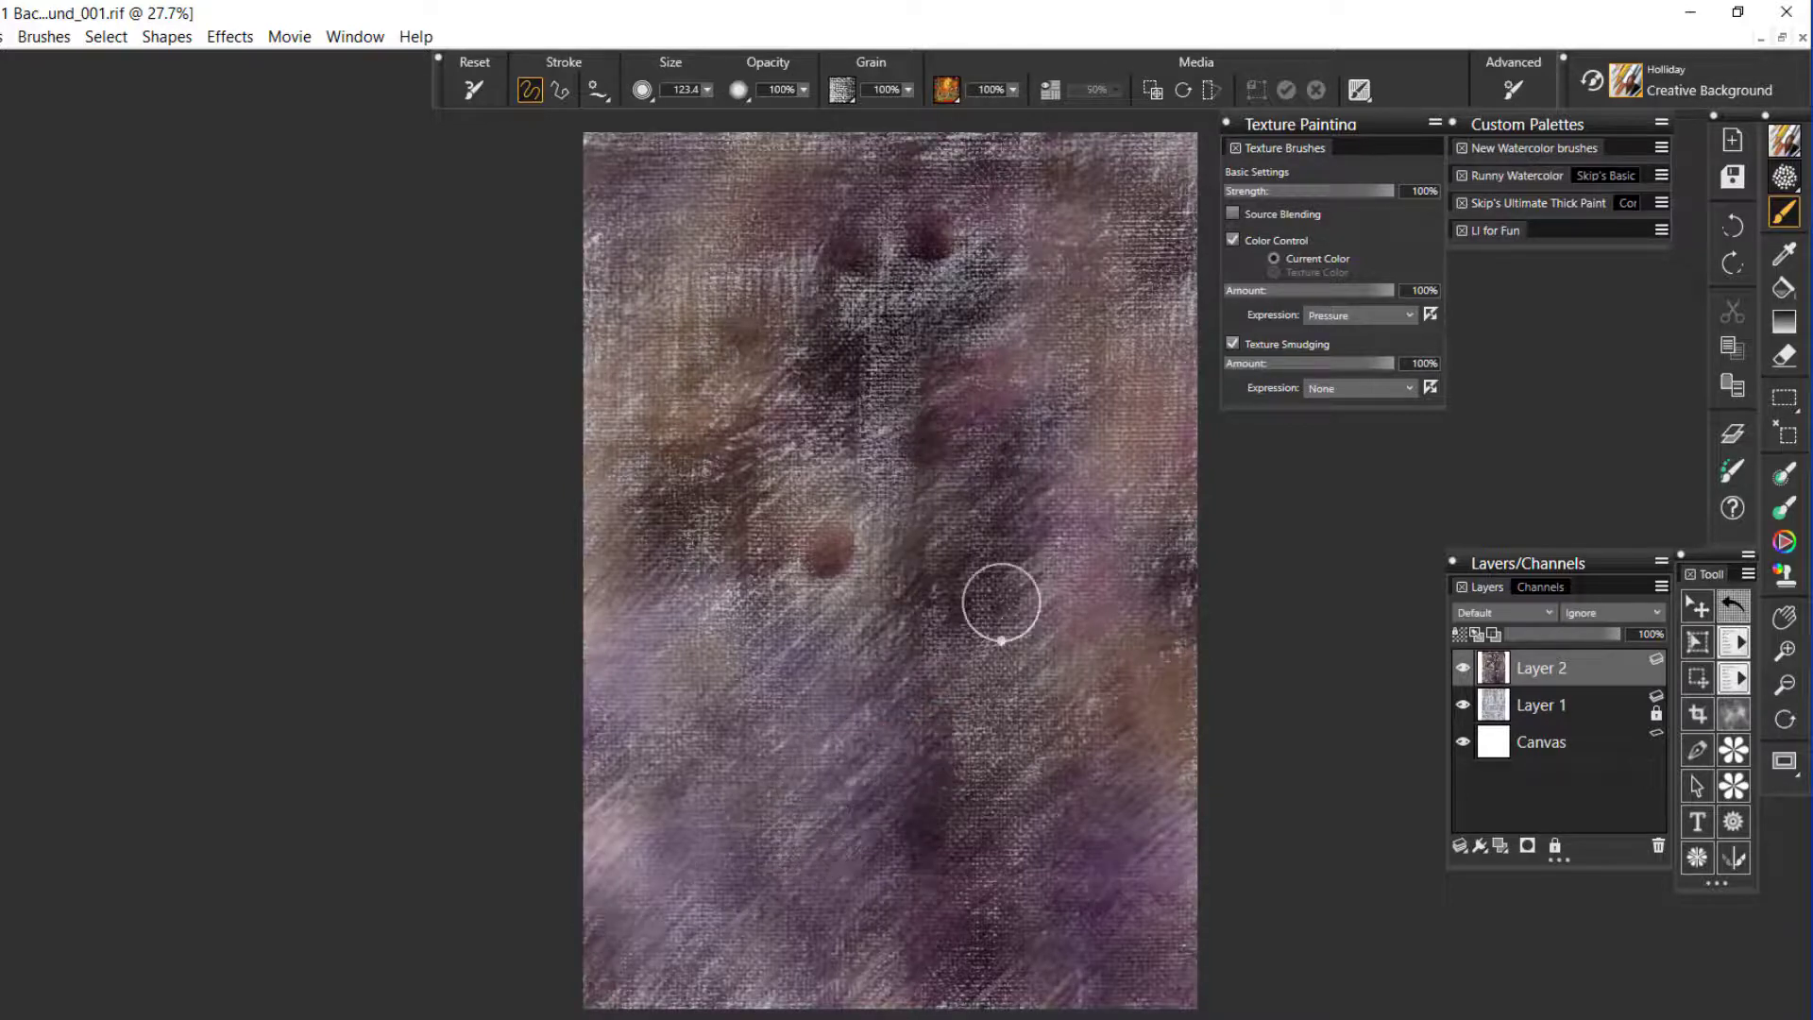
- Pick a dark red as the current color with the Temporal Color controls
{"action": "key", "text": "grave"}
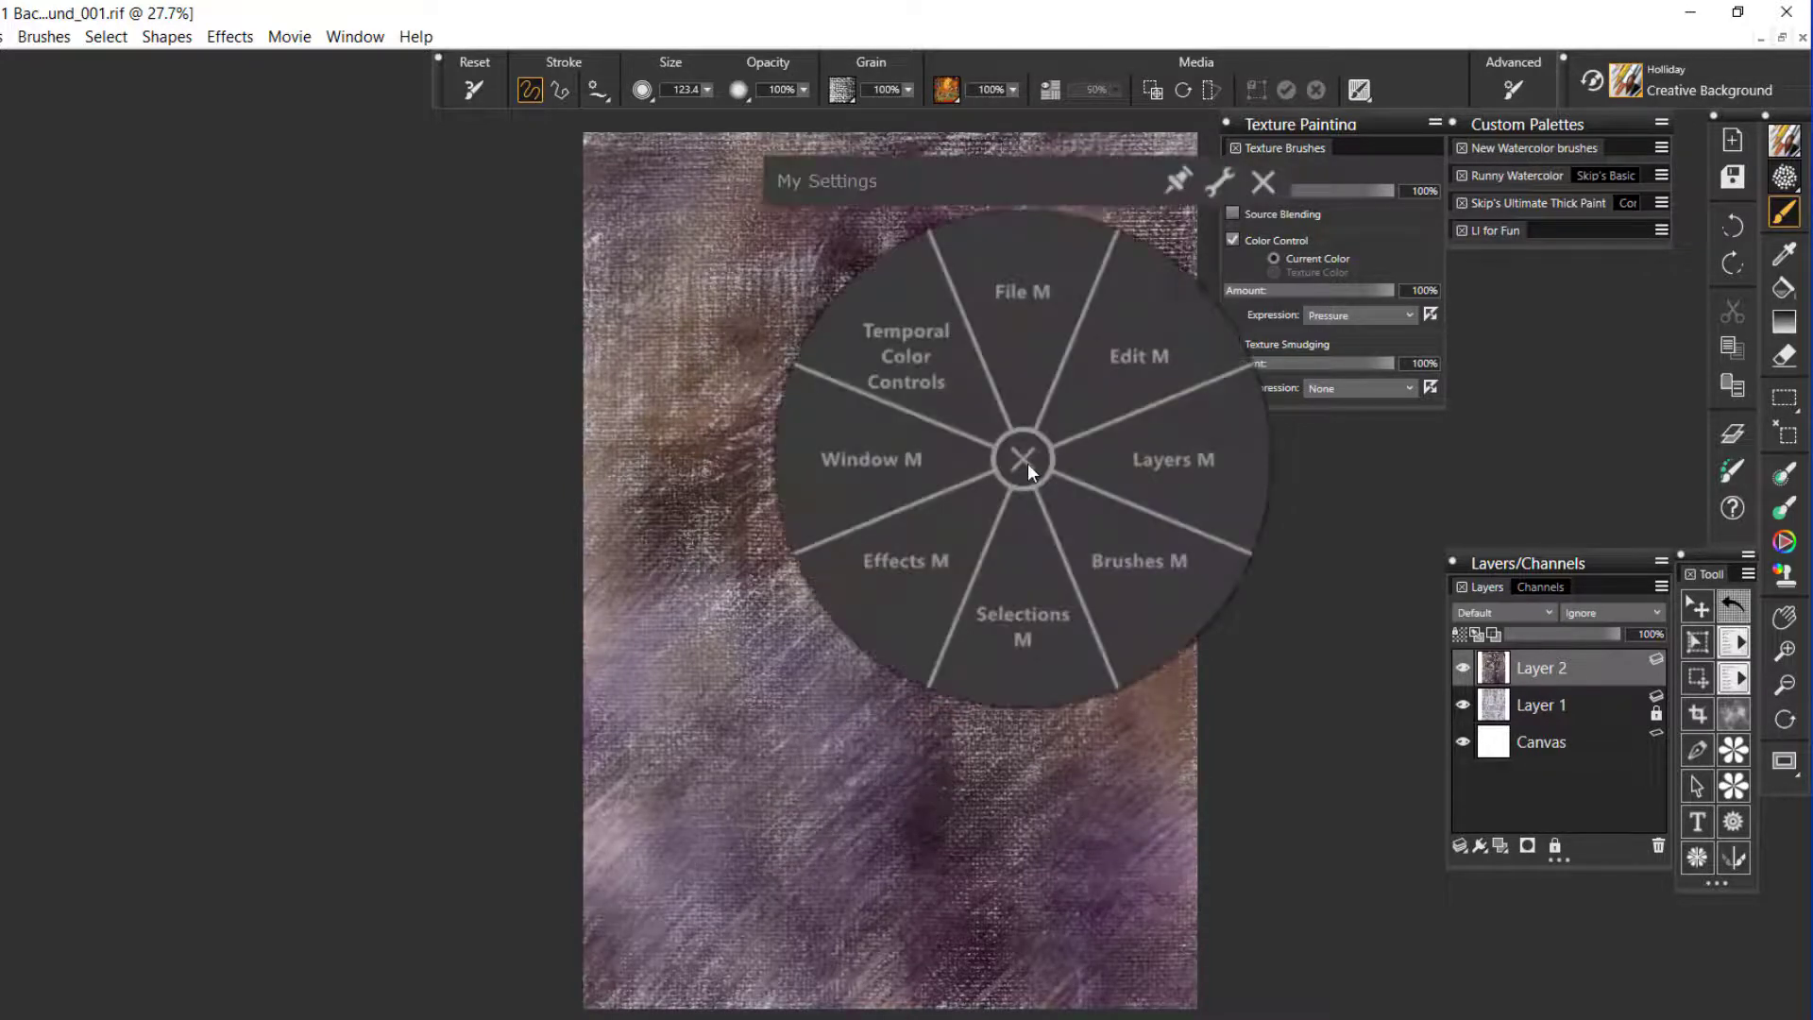
{"action": "left_click", "coordinate": [948, 372]}
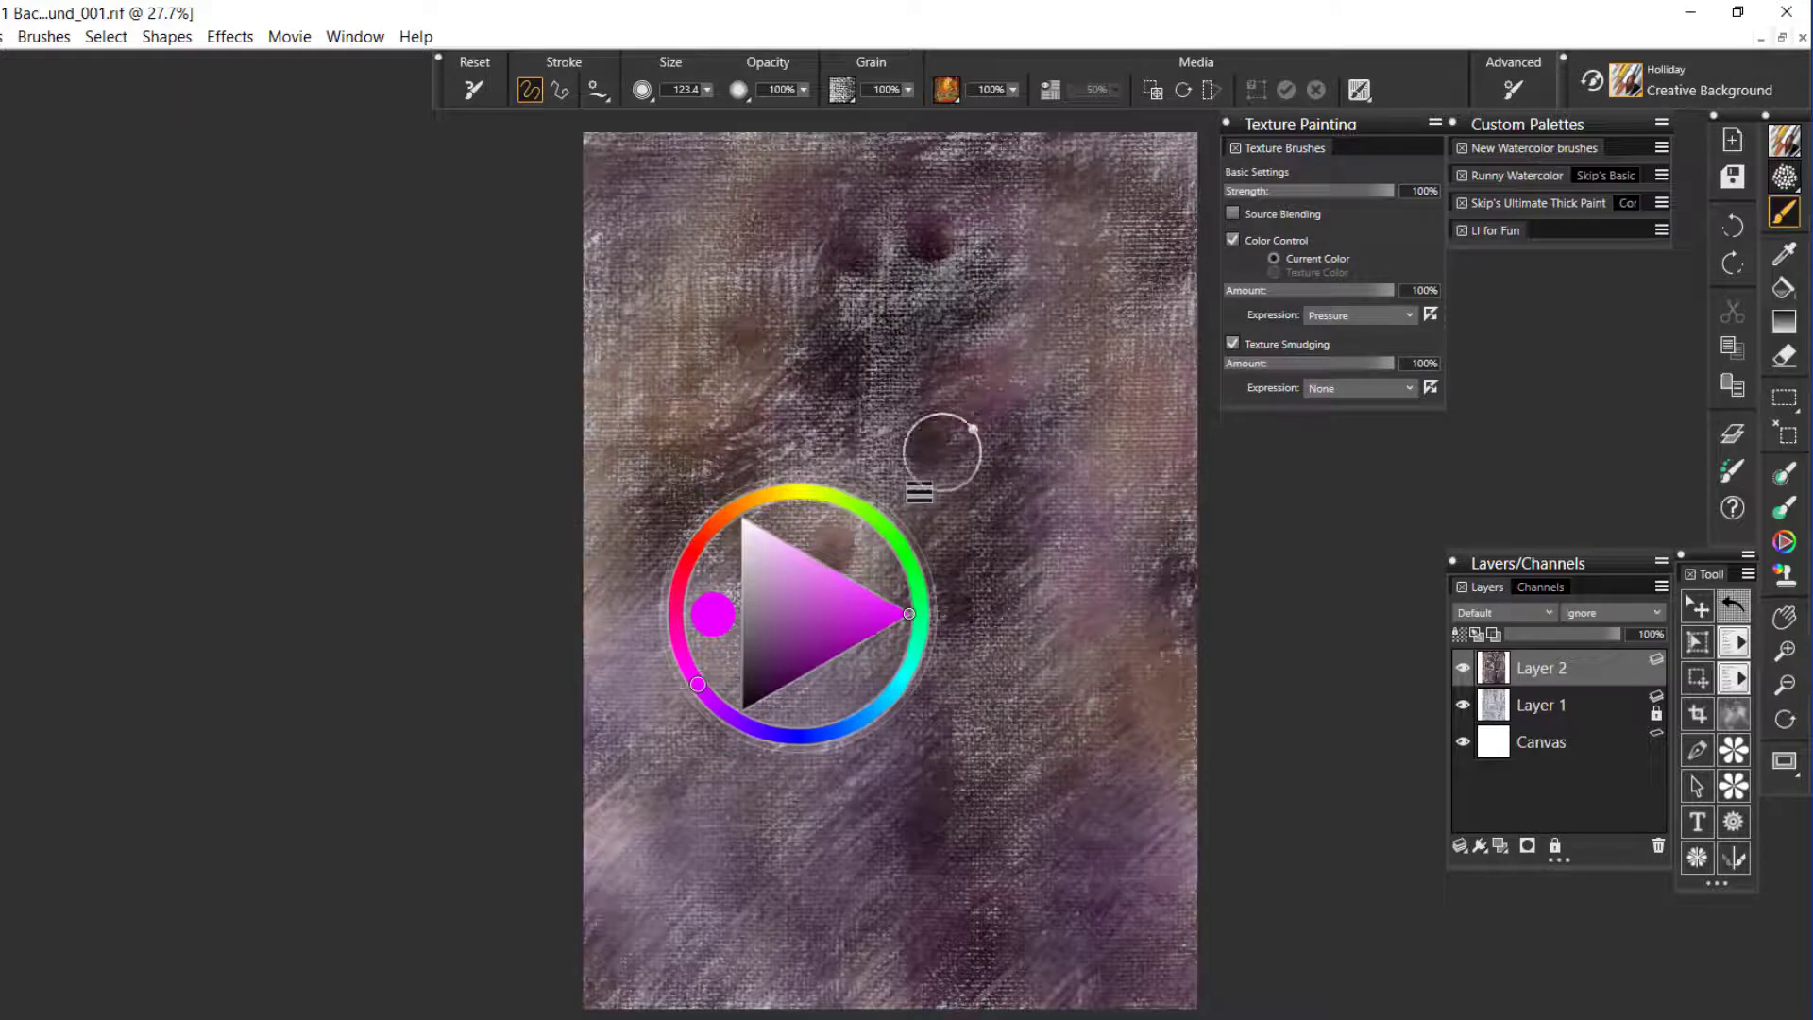
{"action": "left_click", "coordinate": [700, 544]}
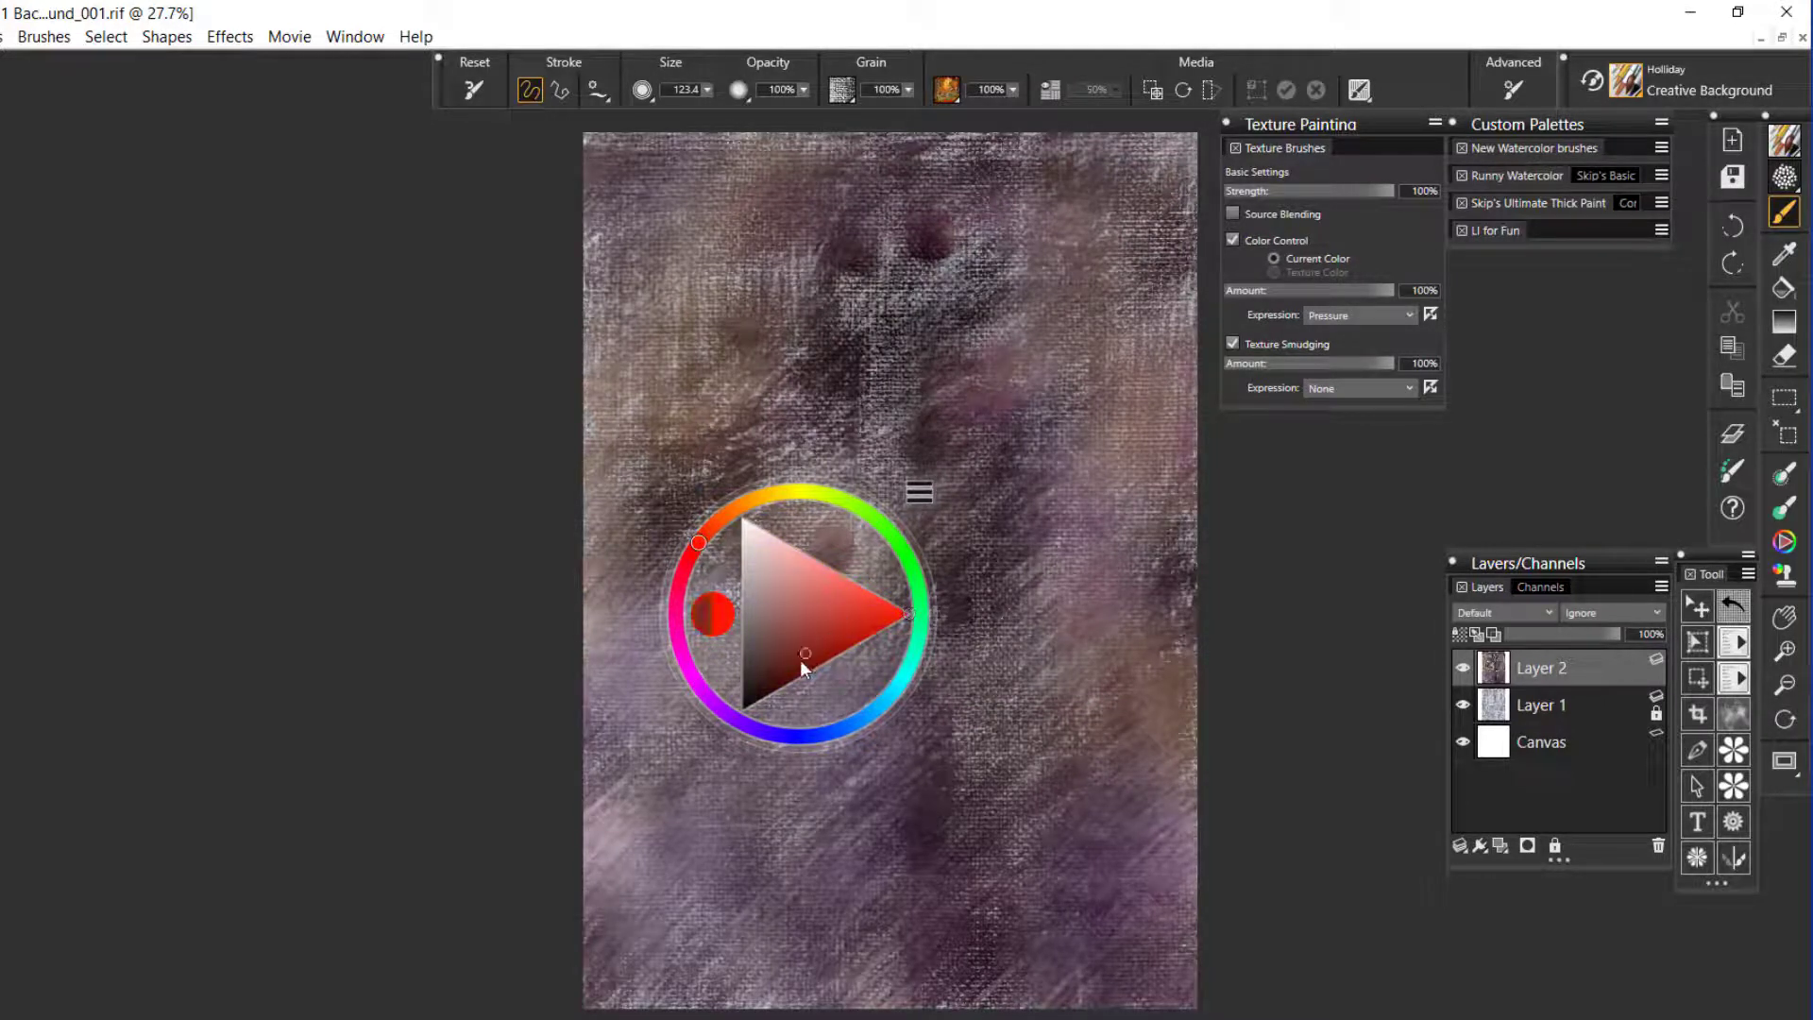
{"action": "left_click_drag", "start_coordinate": [791, 671], "coordinate": [792, 664]}
{"action": "left_click", "coordinate": [1269, 687]}
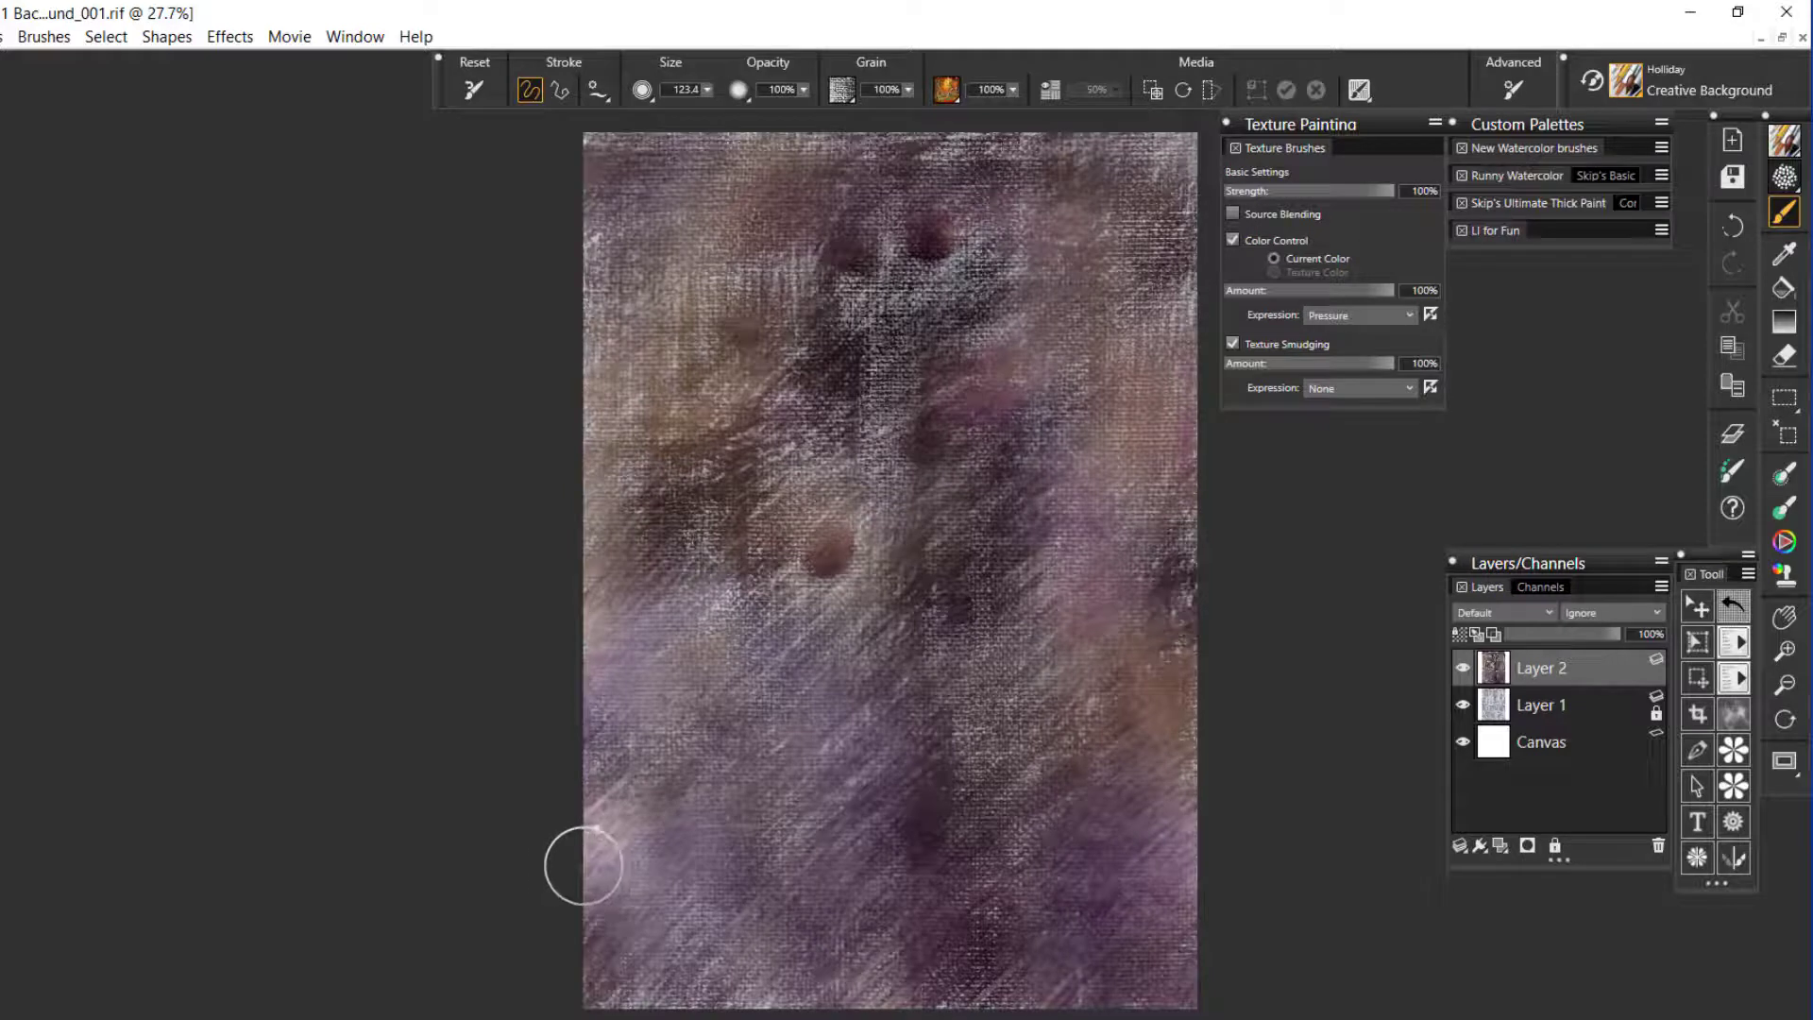
- Paint the rust texture in broad strokes along the lower part of the canvas on Layer 2
{"action": "mouse_move", "coordinate": [583, 866]}
{"action": "left_mouse_down"}
{"action": "mouse_move", "coordinate": [629, 848]}
{"action": "mouse_move", "coordinate": [581, 923]}
{"action": "mouse_move", "coordinate": [598, 938]}
{"action": "mouse_move", "coordinate": [586, 960]}
{"action": "mouse_move", "coordinate": [603, 977]}
{"action": "mouse_move", "coordinate": [658, 956]}
{"action": "mouse_move", "coordinate": [650, 980]}
{"action": "mouse_move", "coordinate": [721, 984]}
{"action": "mouse_move", "coordinate": [921, 919]}
{"action": "mouse_move", "coordinate": [1148, 903]}
{"action": "mouse_move", "coordinate": [1181, 977]}
{"action": "mouse_move", "coordinate": [1171, 915]}
{"action": "mouse_move", "coordinate": [1189, 880]}
{"action": "mouse_move", "coordinate": [655, 862]}
{"action": "mouse_move", "coordinate": [582, 849]}
{"action": "mouse_move", "coordinate": [1173, 868]}
{"action": "mouse_move", "coordinate": [601, 820]}
{"action": "mouse_move", "coordinate": [1187, 836]}
{"action": "mouse_move", "coordinate": [581, 816]}
{"action": "mouse_move", "coordinate": [1179, 812]}
{"action": "mouse_move", "coordinate": [1197, 848]}
{"action": "mouse_move", "coordinate": [1072, 879]}
{"action": "mouse_move", "coordinate": [973, 828]}
{"action": "mouse_move", "coordinate": [725, 855]}
{"action": "left_mouse_up"}
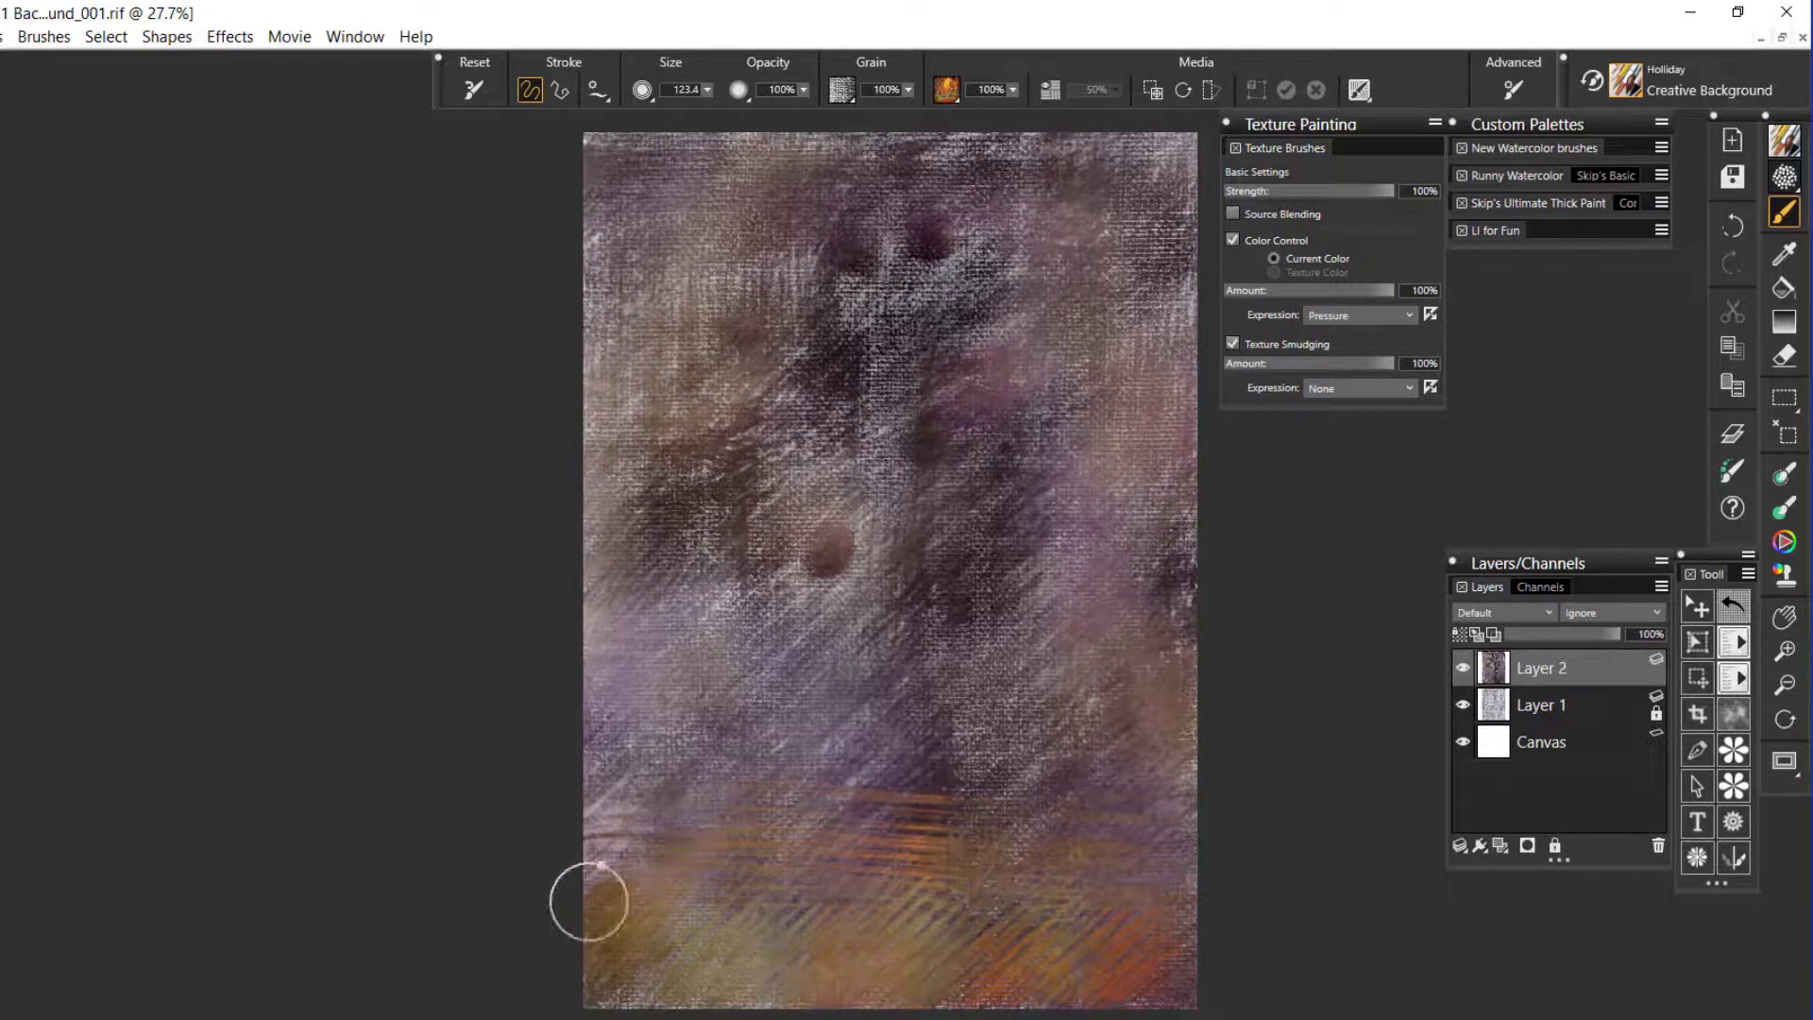
{"action": "mouse_move", "coordinate": [588, 902]}
{"action": "left_mouse_down"}
{"action": "mouse_move", "coordinate": [599, 944]}
{"action": "mouse_move", "coordinate": [836, 850]}
{"action": "mouse_move", "coordinate": [1196, 804]}
{"action": "mouse_move", "coordinate": [1071, 830]}
{"action": "mouse_move", "coordinate": [782, 831]}
{"action": "mouse_move", "coordinate": [500, 918]}
{"action": "mouse_move", "coordinate": [743, 882]}
{"action": "mouse_move", "coordinate": [779, 808]}
{"action": "mouse_move", "coordinate": [771, 902]}
{"action": "left_mouse_up"}
{"action": "left_click_drag", "start_coordinate": [735, 963], "coordinate": [626, 948]}
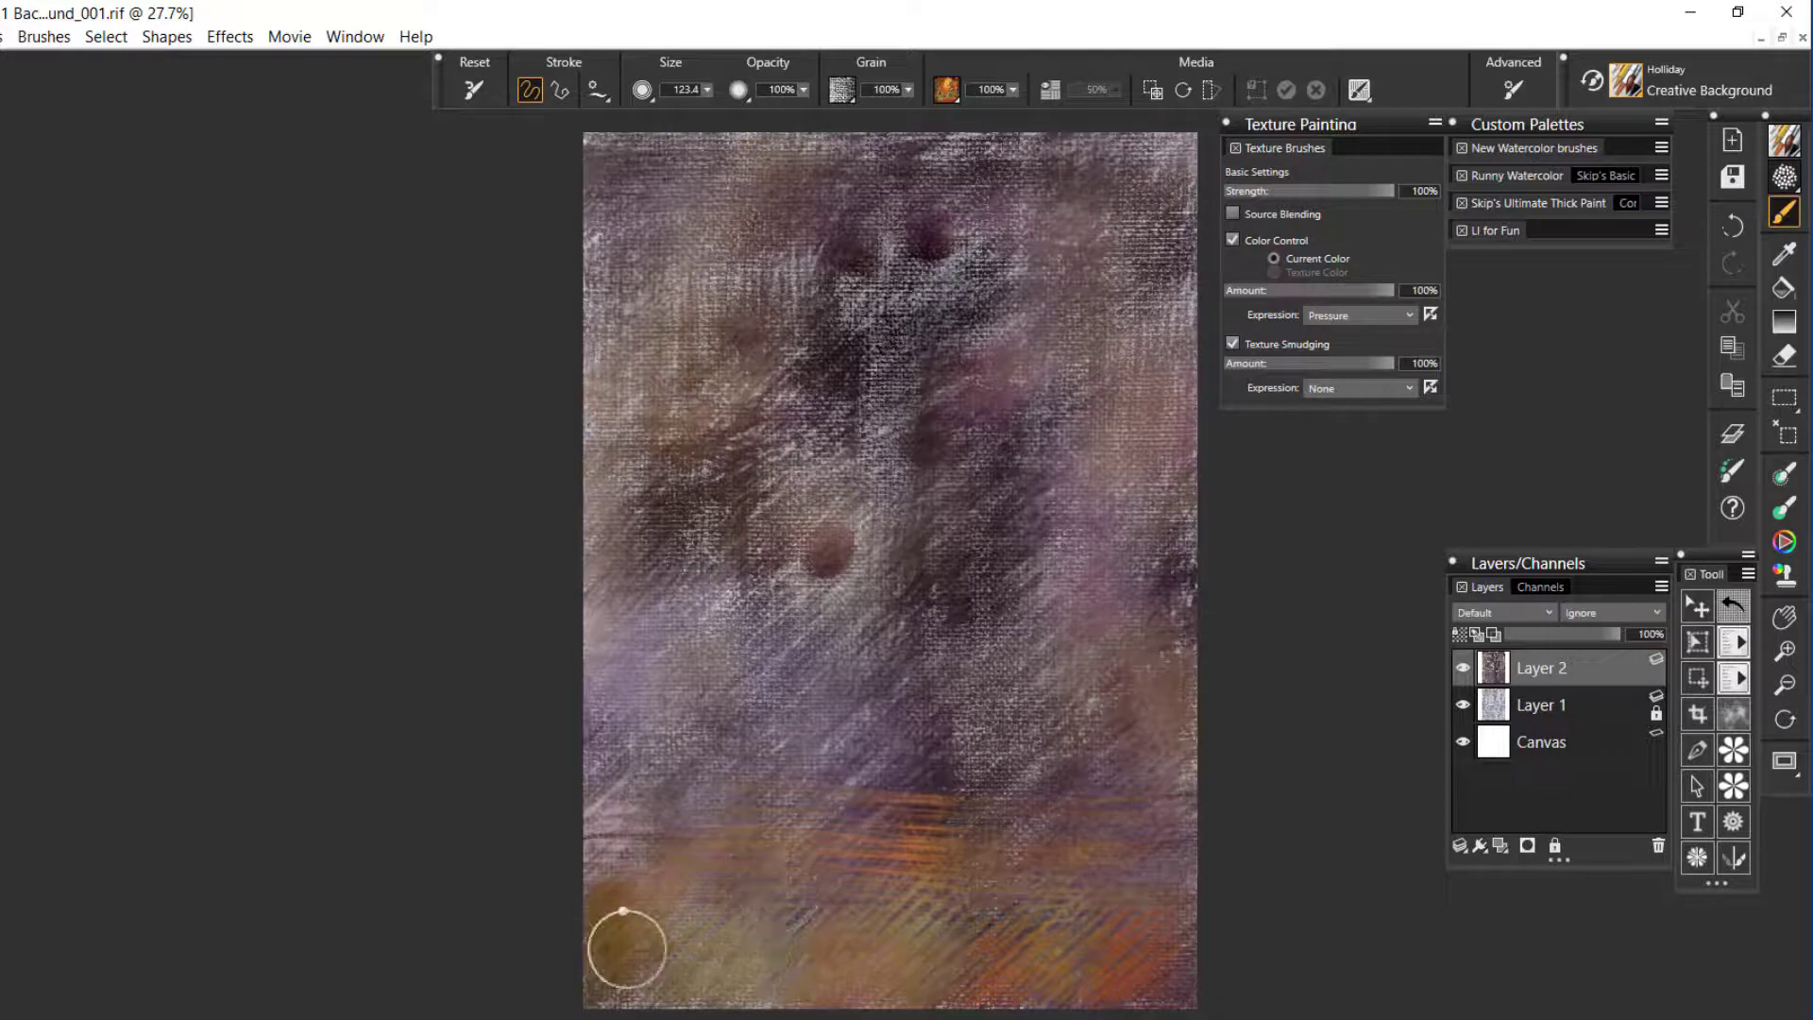
{"action": "mouse_move", "coordinate": [596, 863]}
{"action": "left_mouse_down"}
{"action": "mouse_move", "coordinate": [908, 975]}
{"action": "mouse_move", "coordinate": [958, 955]}
{"action": "mouse_move", "coordinate": [915, 850]}
{"action": "mouse_move", "coordinate": [1068, 972]}
{"action": "mouse_move", "coordinate": [1086, 929]}
{"action": "mouse_move", "coordinate": [1142, 906]}
{"action": "mouse_move", "coordinate": [1154, 840]}
{"action": "mouse_move", "coordinate": [1176, 864]}
{"action": "mouse_move", "coordinate": [1106, 910]}
{"action": "mouse_move", "coordinate": [1157, 975]}
{"action": "mouse_move", "coordinate": [1090, 971]}
{"action": "mouse_move", "coordinate": [1013, 916]}
{"action": "mouse_move", "coordinate": [969, 960]}
{"action": "mouse_move", "coordinate": [786, 940]}
{"action": "mouse_move", "coordinate": [1146, 900]}
{"action": "mouse_move", "coordinate": [1216, 871]}
{"action": "mouse_move", "coordinate": [616, 906]}
{"action": "left_mouse_up"}
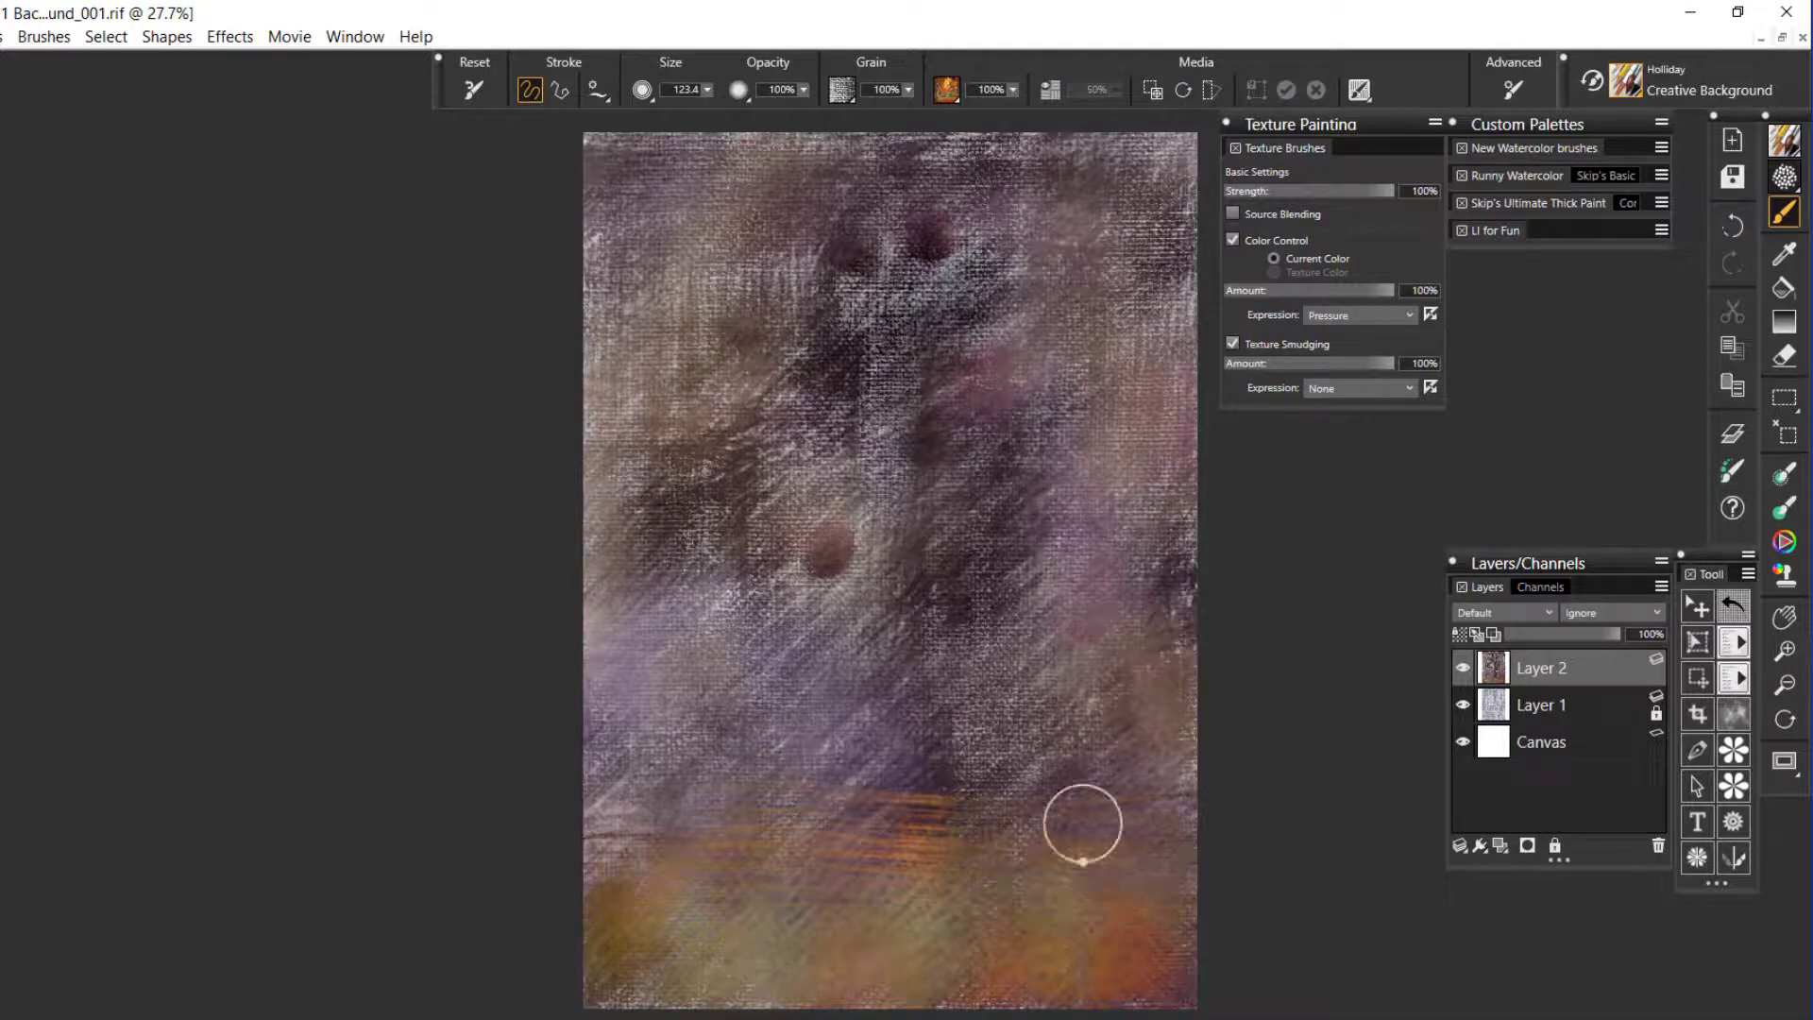
- Disable Color Control, enable Source Blending, and paint the rust texture over the lower part of the canvas again
{"action": "left_click", "coordinate": [1232, 240]}
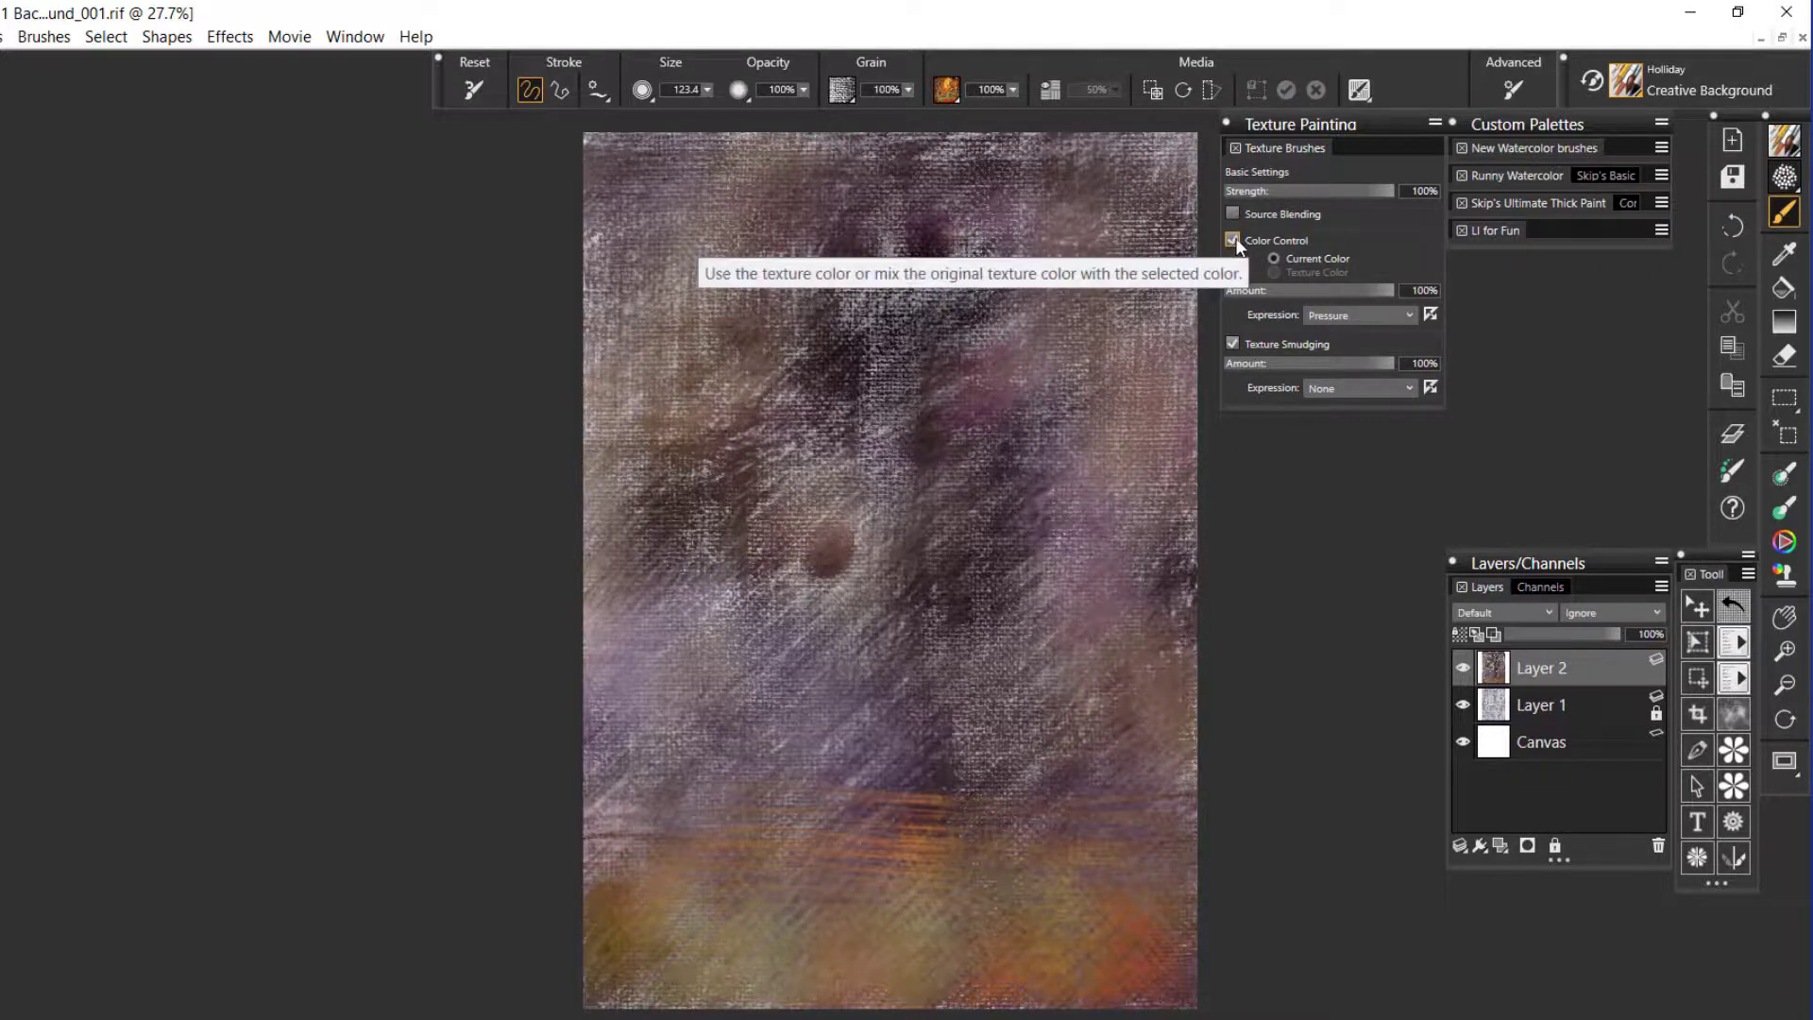
{"action": "left_click", "coordinate": [1233, 213]}
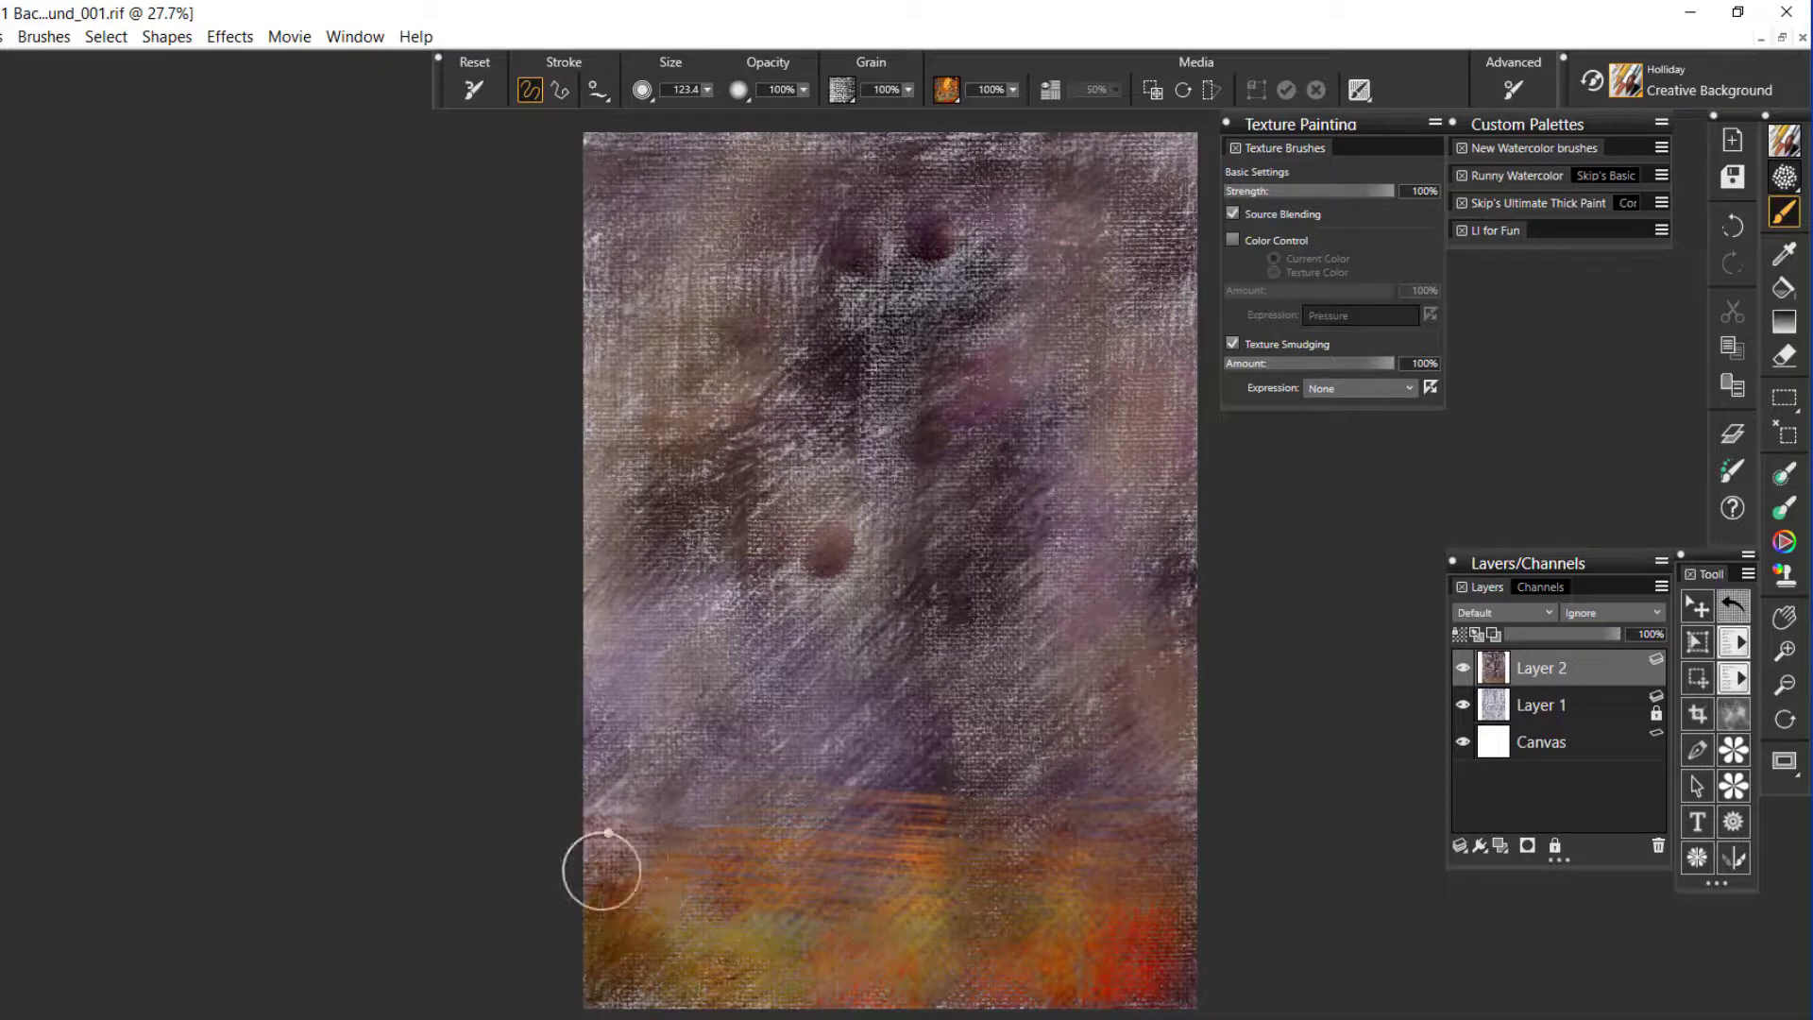
{"action": "mouse_move", "coordinate": [786, 926]}
{"action": "left_mouse_down"}
{"action": "mouse_move", "coordinate": [829, 914]}
{"action": "mouse_move", "coordinate": [883, 846]}
{"action": "mouse_move", "coordinate": [952, 909]}
{"action": "mouse_move", "coordinate": [1014, 871]}
{"action": "mouse_move", "coordinate": [1096, 916]}
{"action": "mouse_move", "coordinate": [1218, 918]}
{"action": "mouse_move", "coordinate": [1093, 958]}
{"action": "mouse_move", "coordinate": [883, 984]}
{"action": "mouse_move", "coordinate": [789, 941]}
{"action": "mouse_move", "coordinate": [651, 997]}
{"action": "mouse_move", "coordinate": [606, 953]}
{"action": "mouse_move", "coordinate": [583, 874]}
{"action": "mouse_move", "coordinate": [1012, 877]}
{"action": "left_mouse_up"}
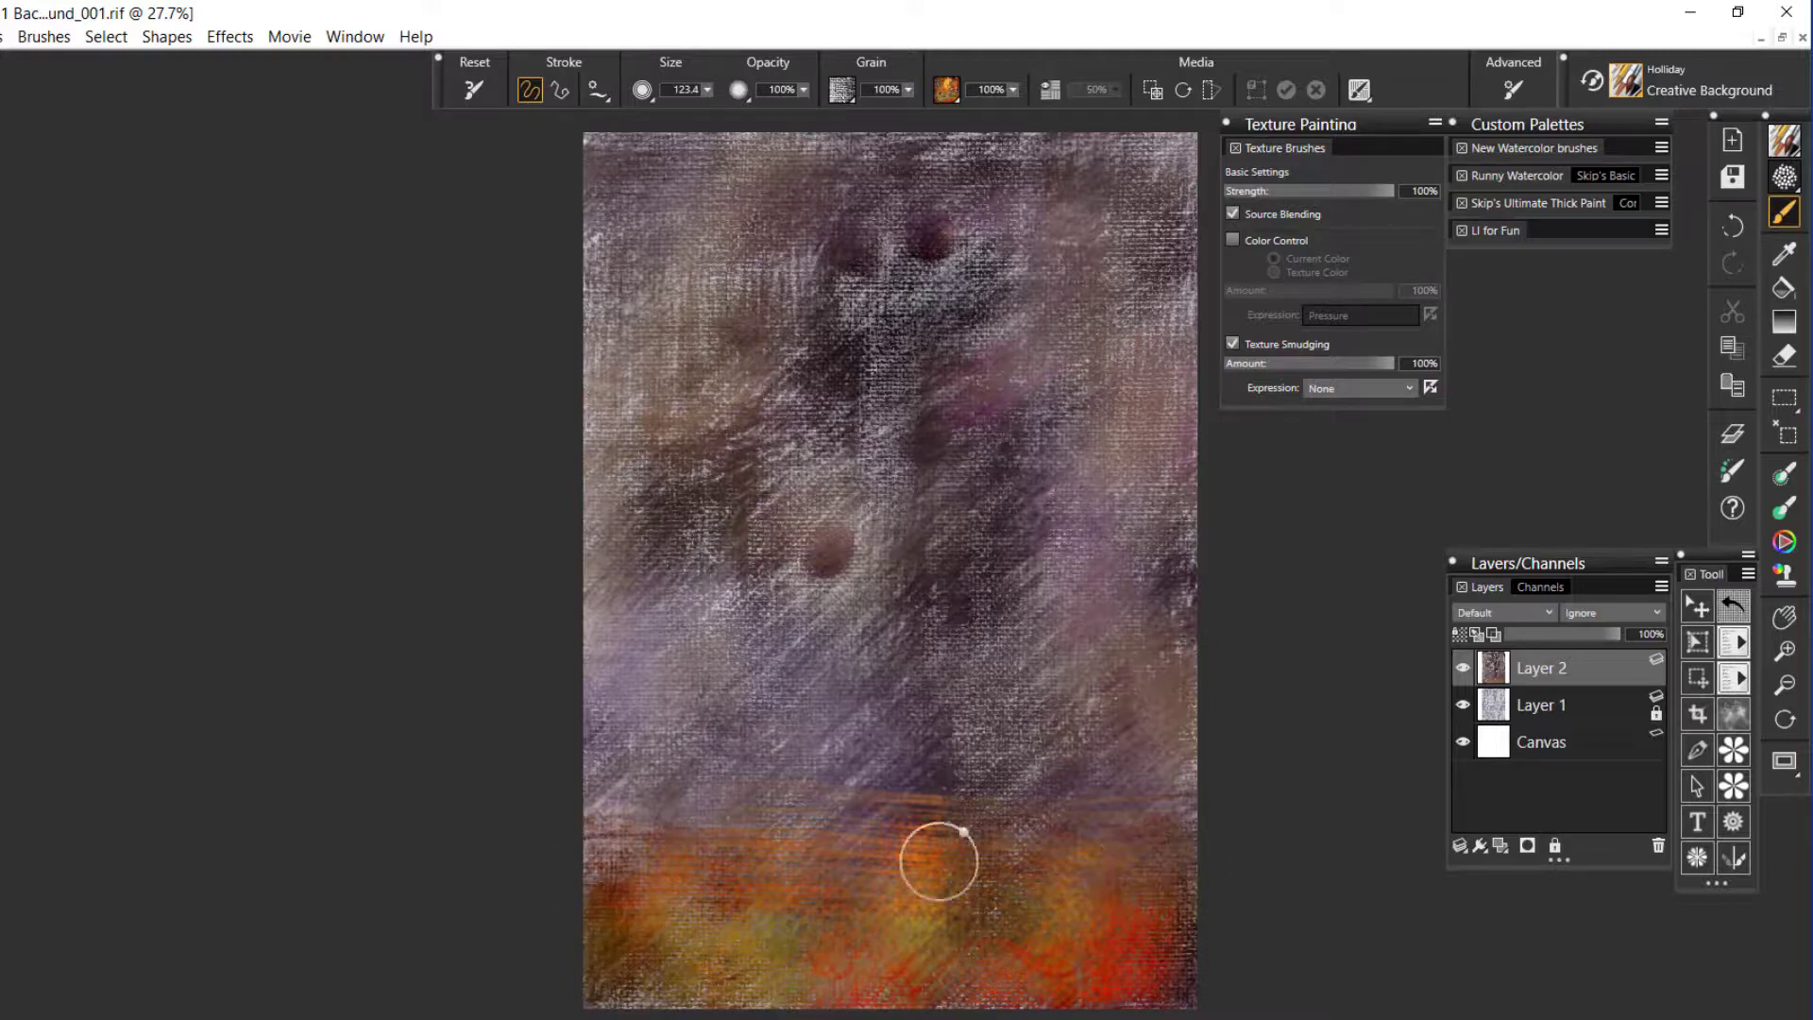